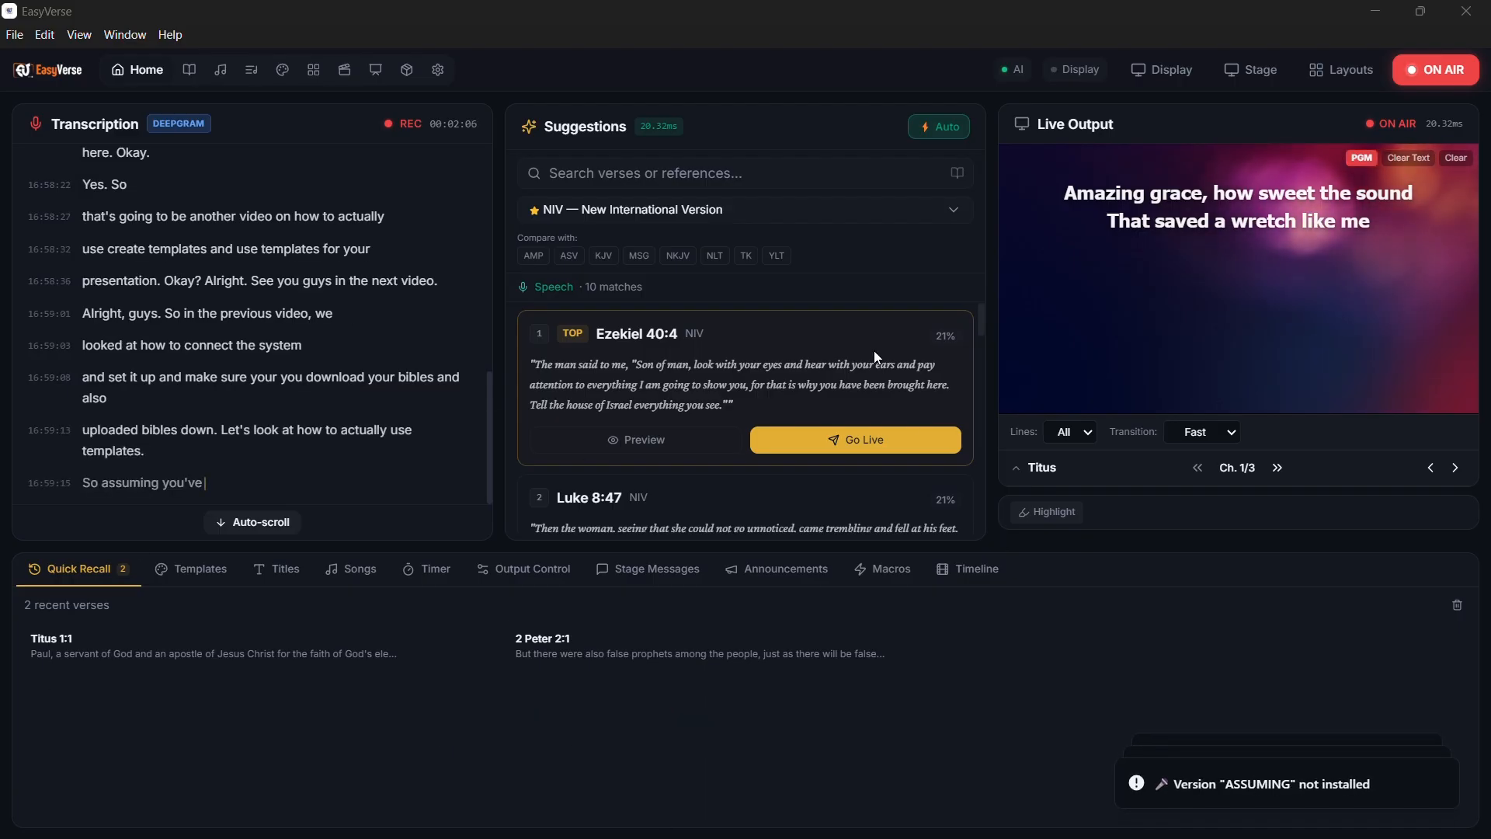
Send the top suggestion, Ezekiel 40:4, live and browse the verse display templates.
left_click(854, 441)
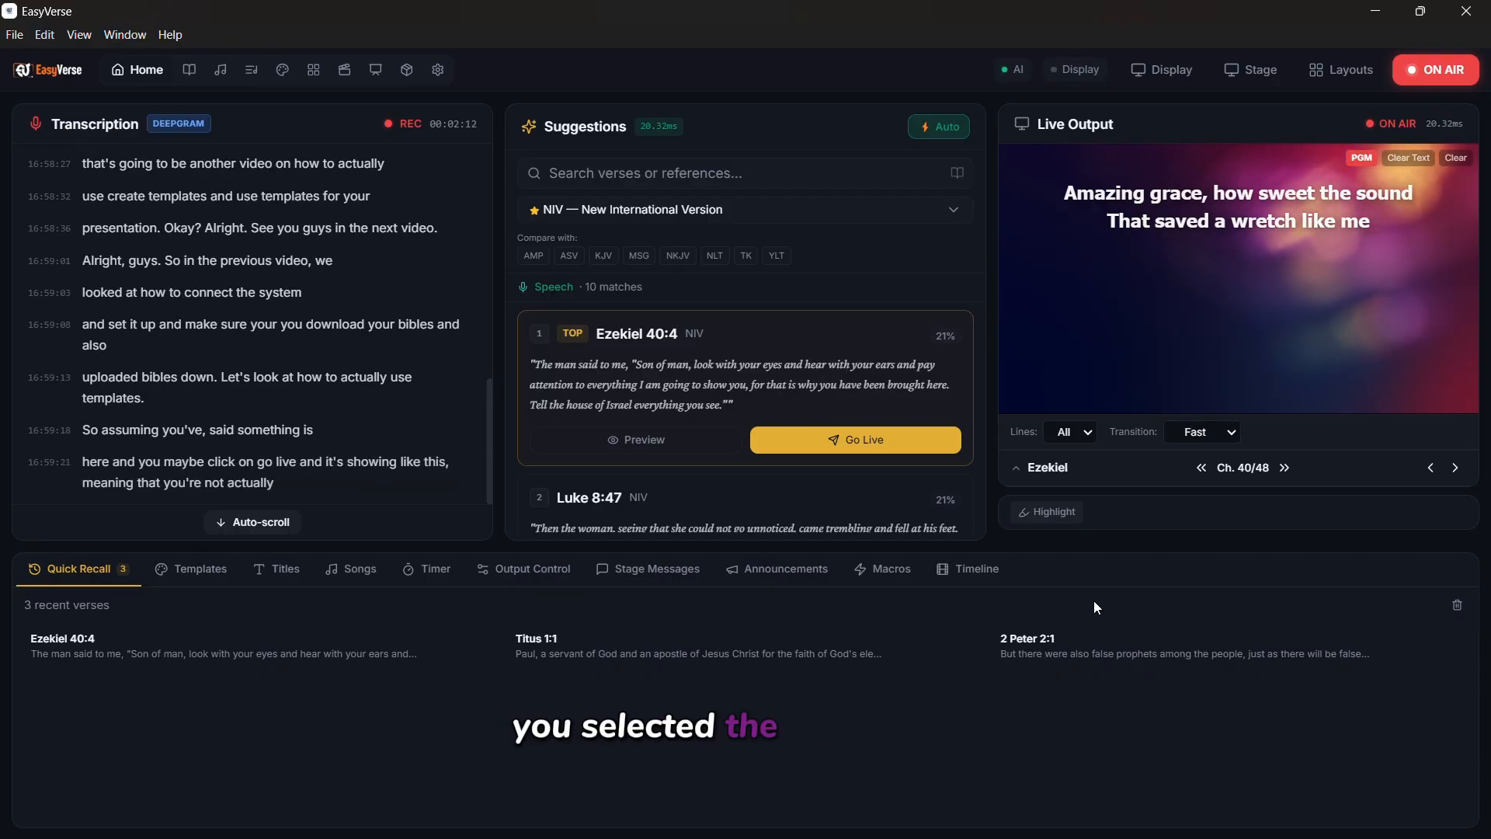
left_click(198, 587)
scroll(770, 698, "down", 10)
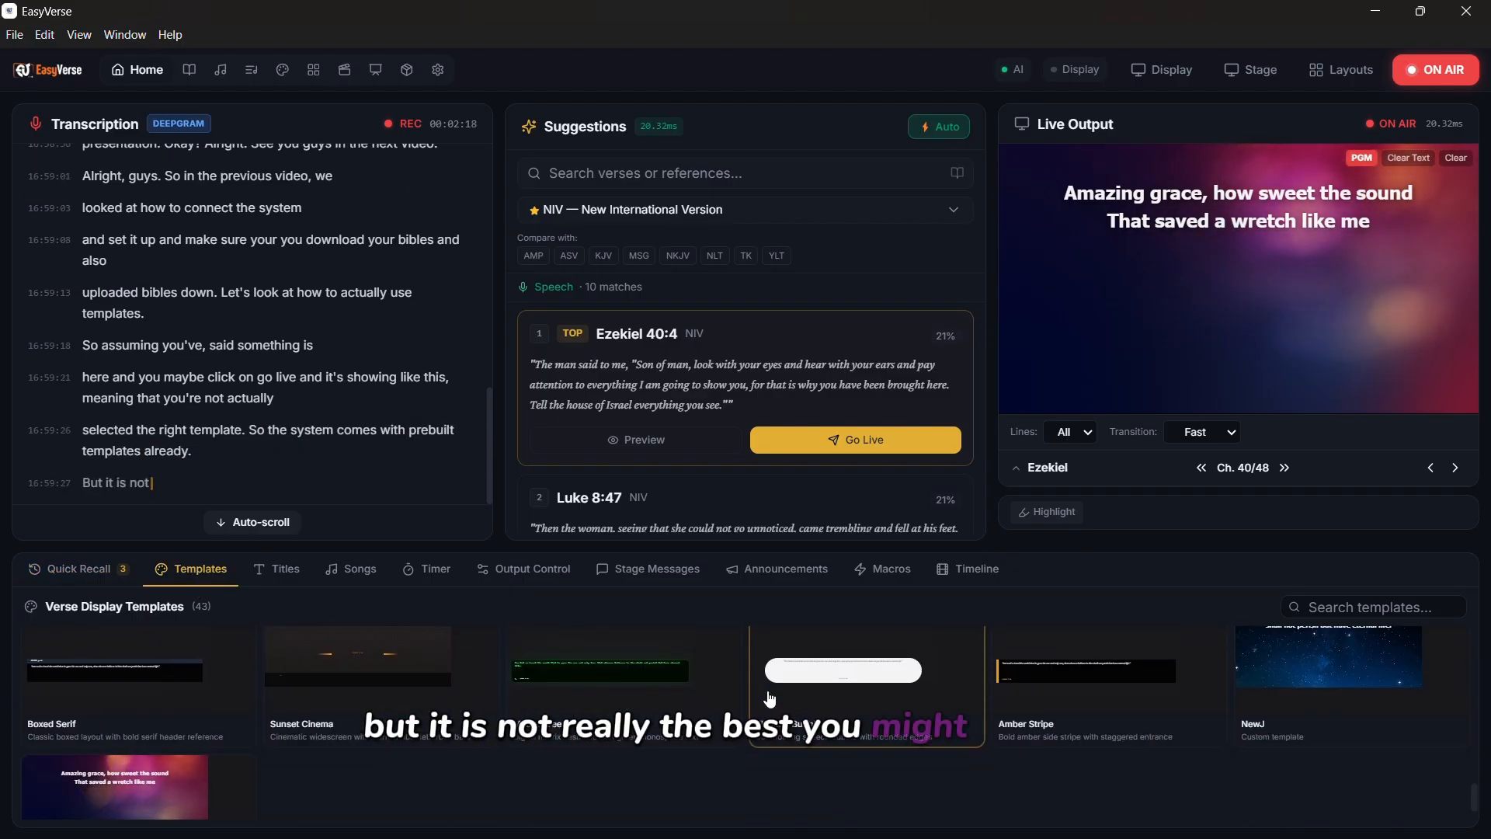
scroll(770, 698, "down", 2)
scroll(771, 697, "up", 3)
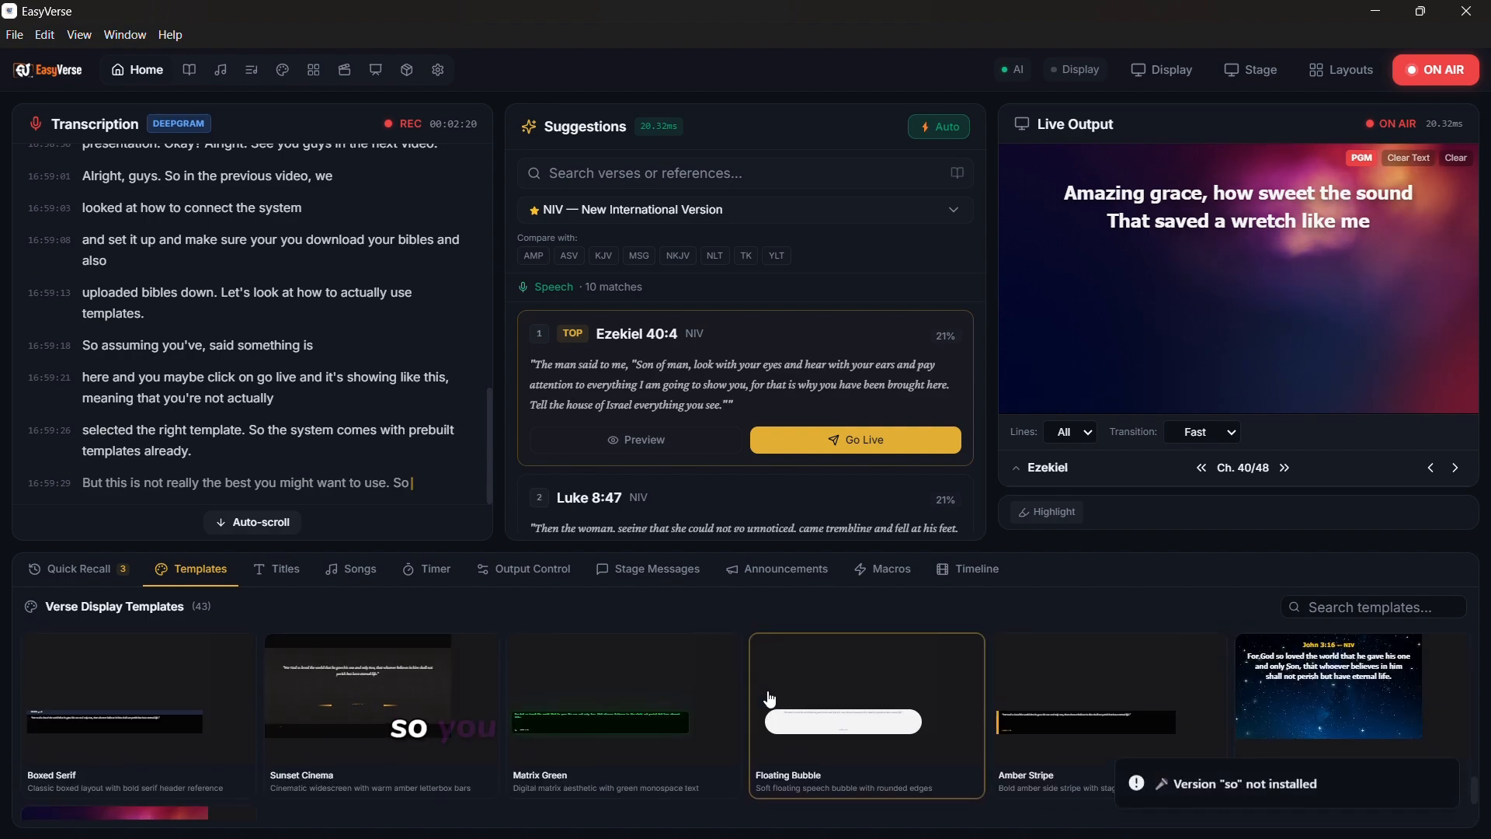
Open the template editor, look through the prebuilt templates and create a new blank template.
left_click(284, 73)
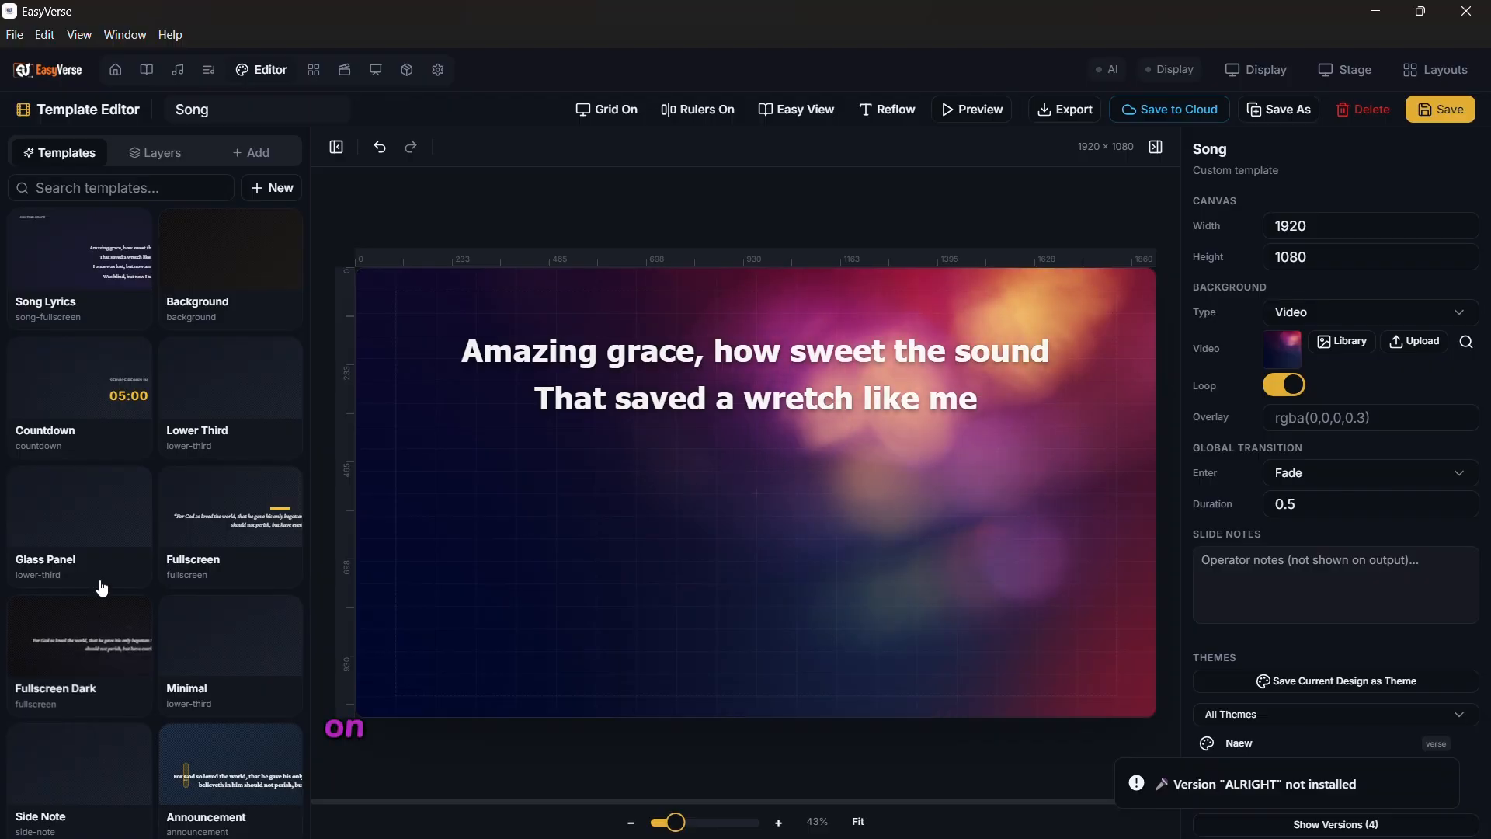
scroll(99, 583, "down", 12)
scroll(100, 585, "down", 2)
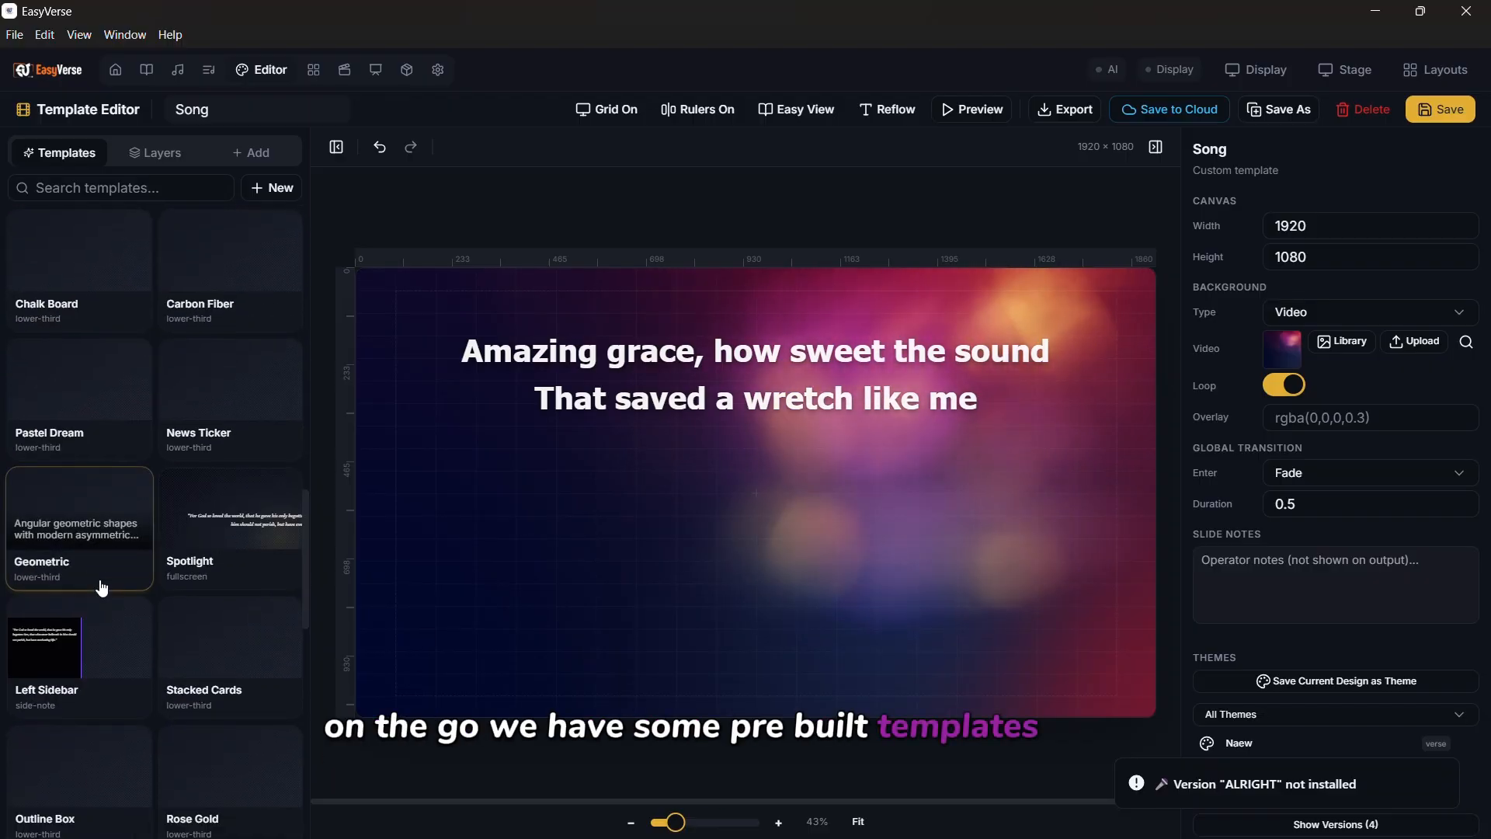
scroll(100, 585, "up", 10)
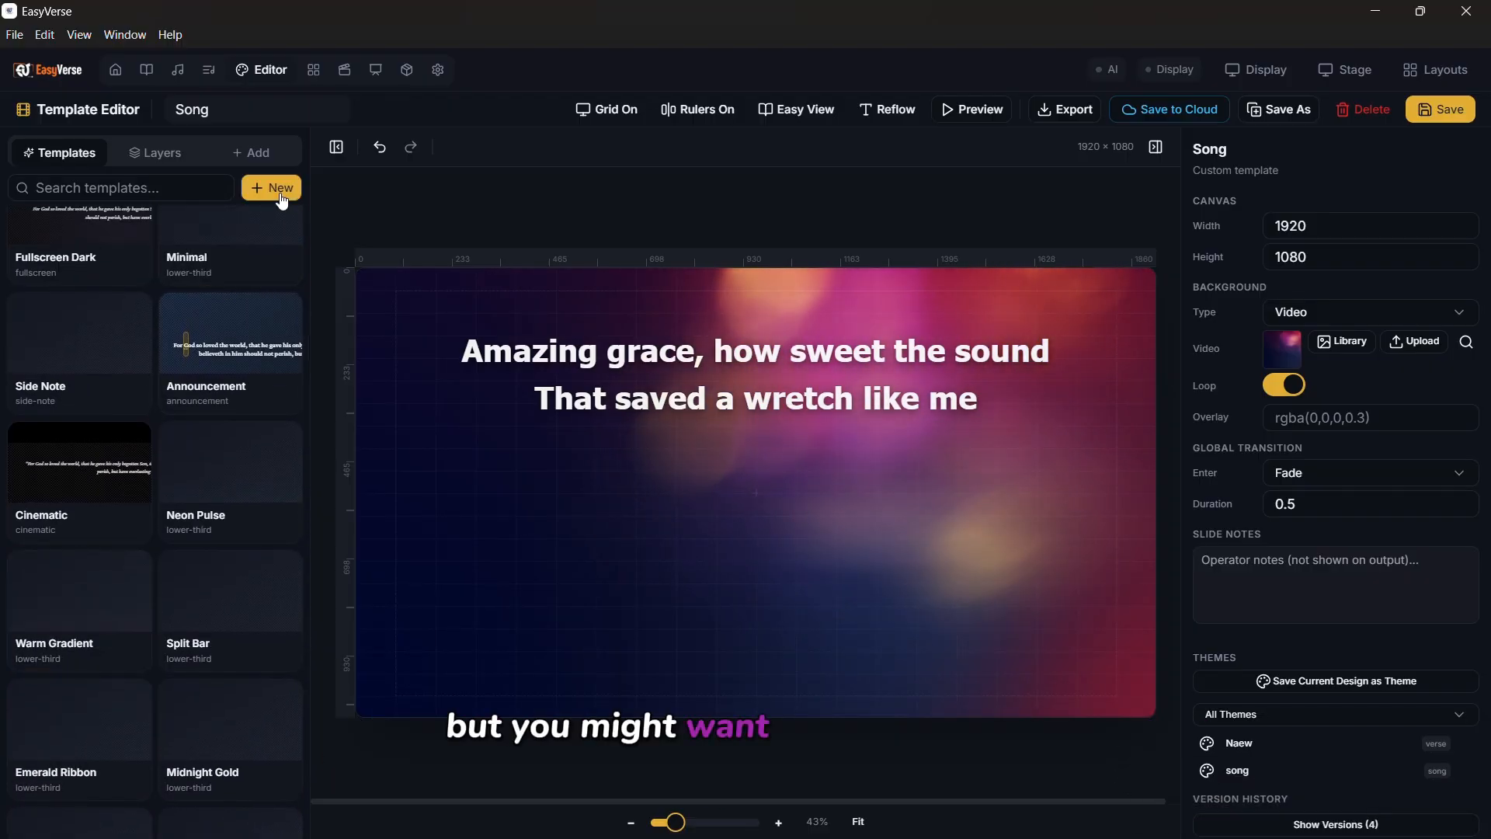
left_click(280, 192)
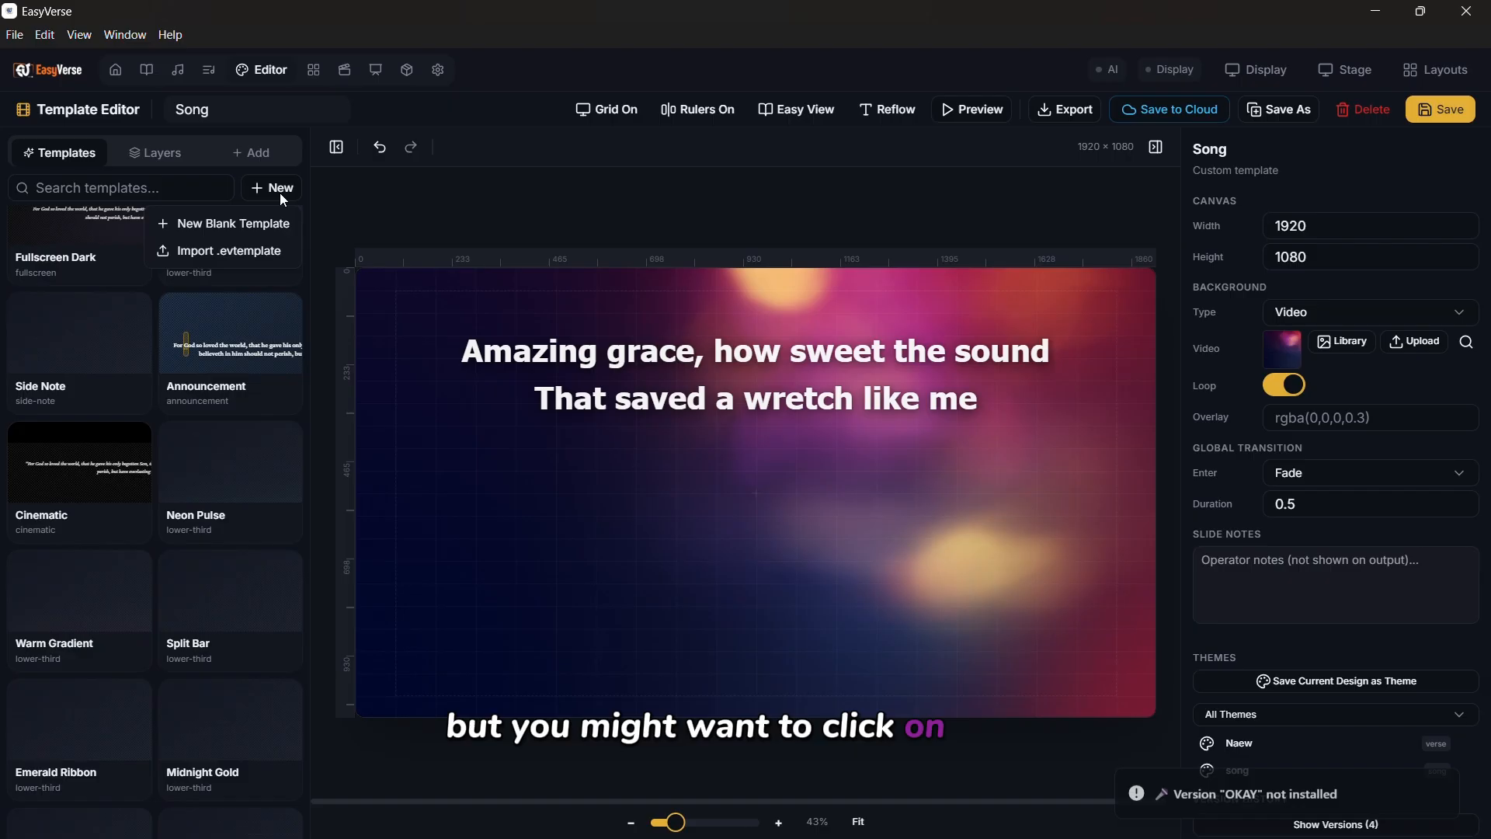
left_click(242, 231)
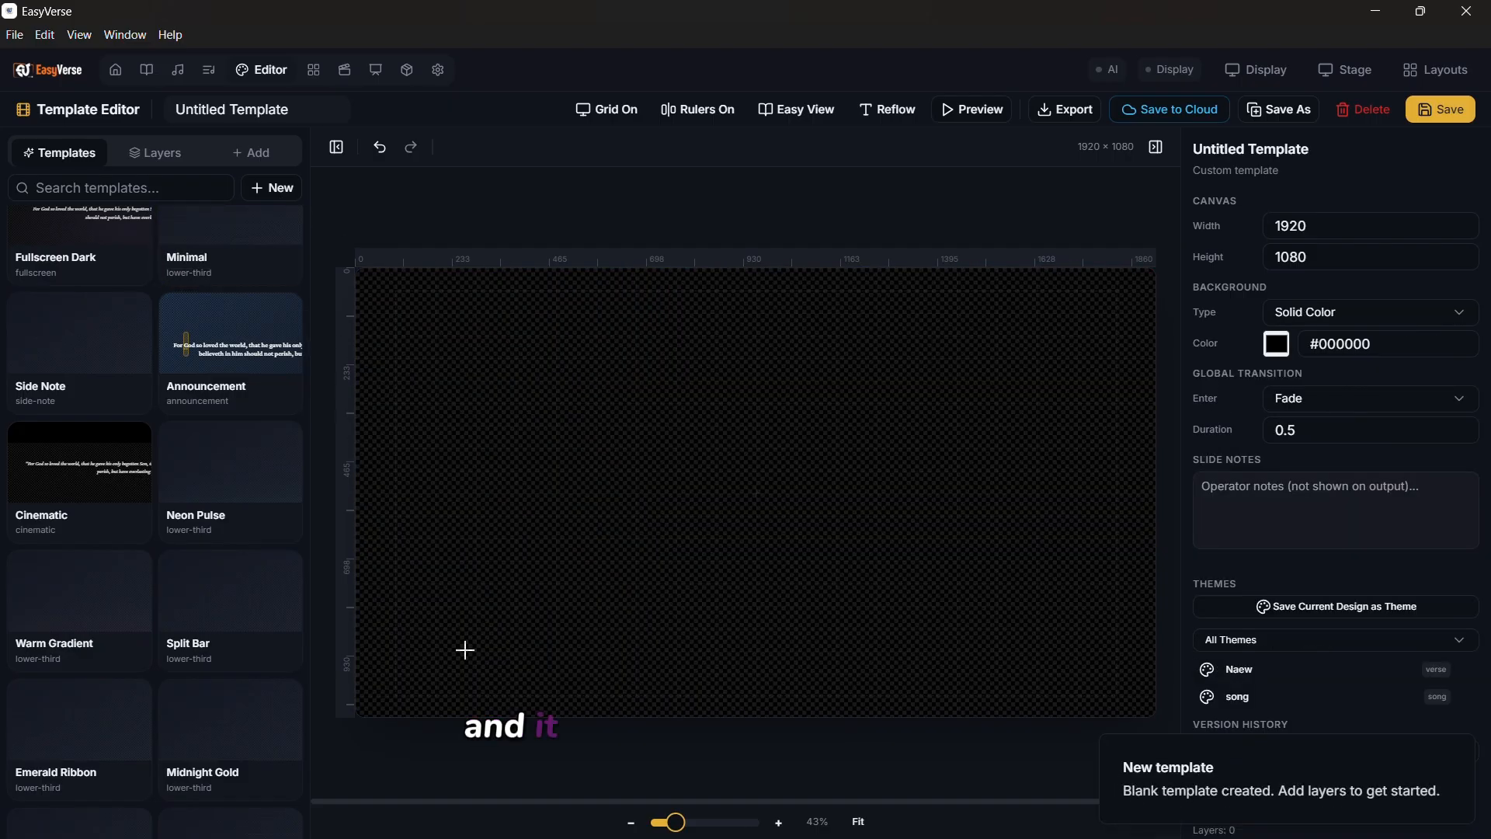
Set the template background to video, using bread-and-cup-closeup-right-hd.mp4 from the media library.
left_click(1386, 319)
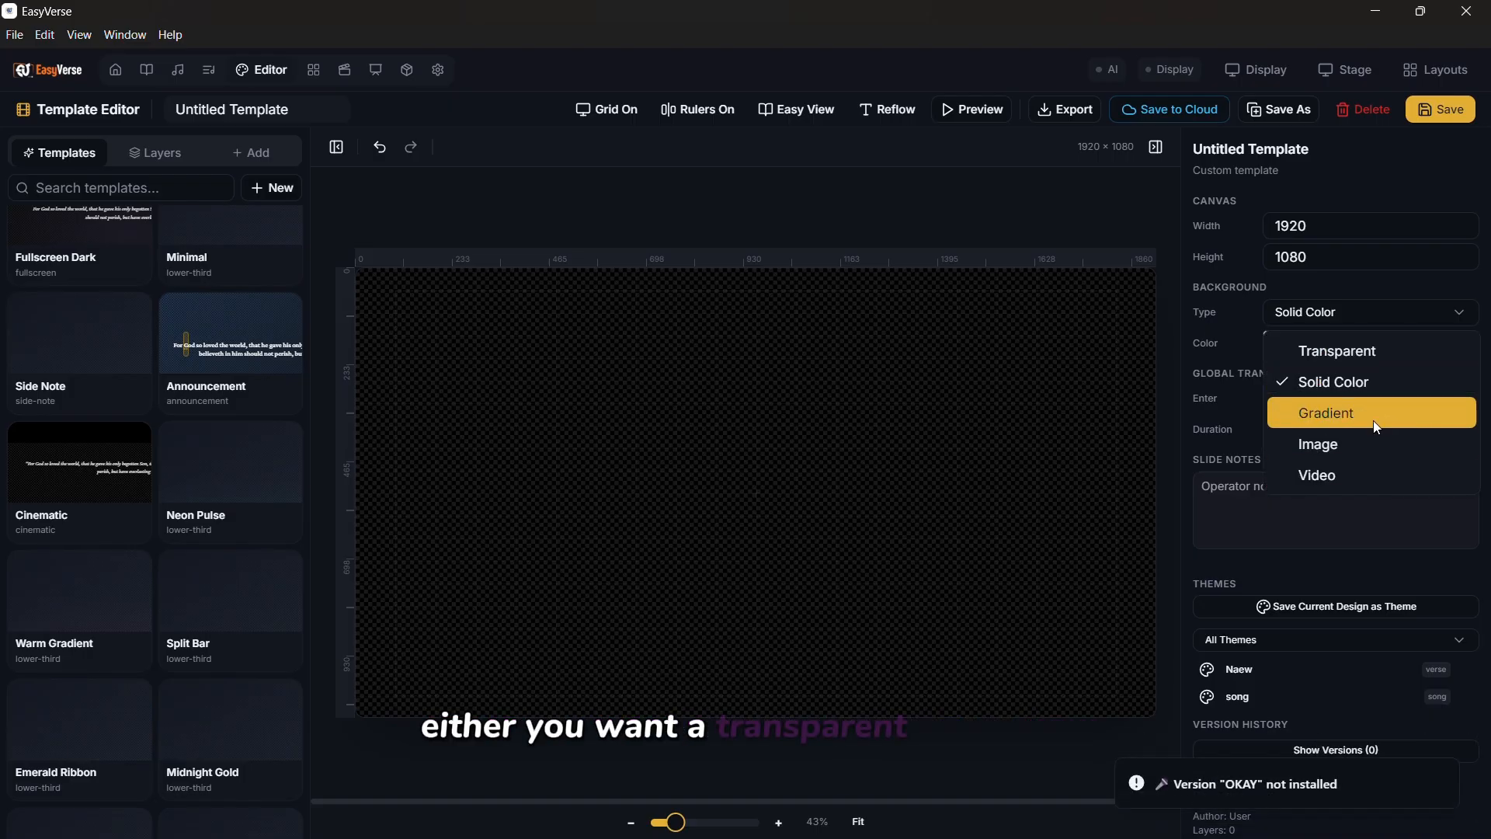
left_click(1333, 472)
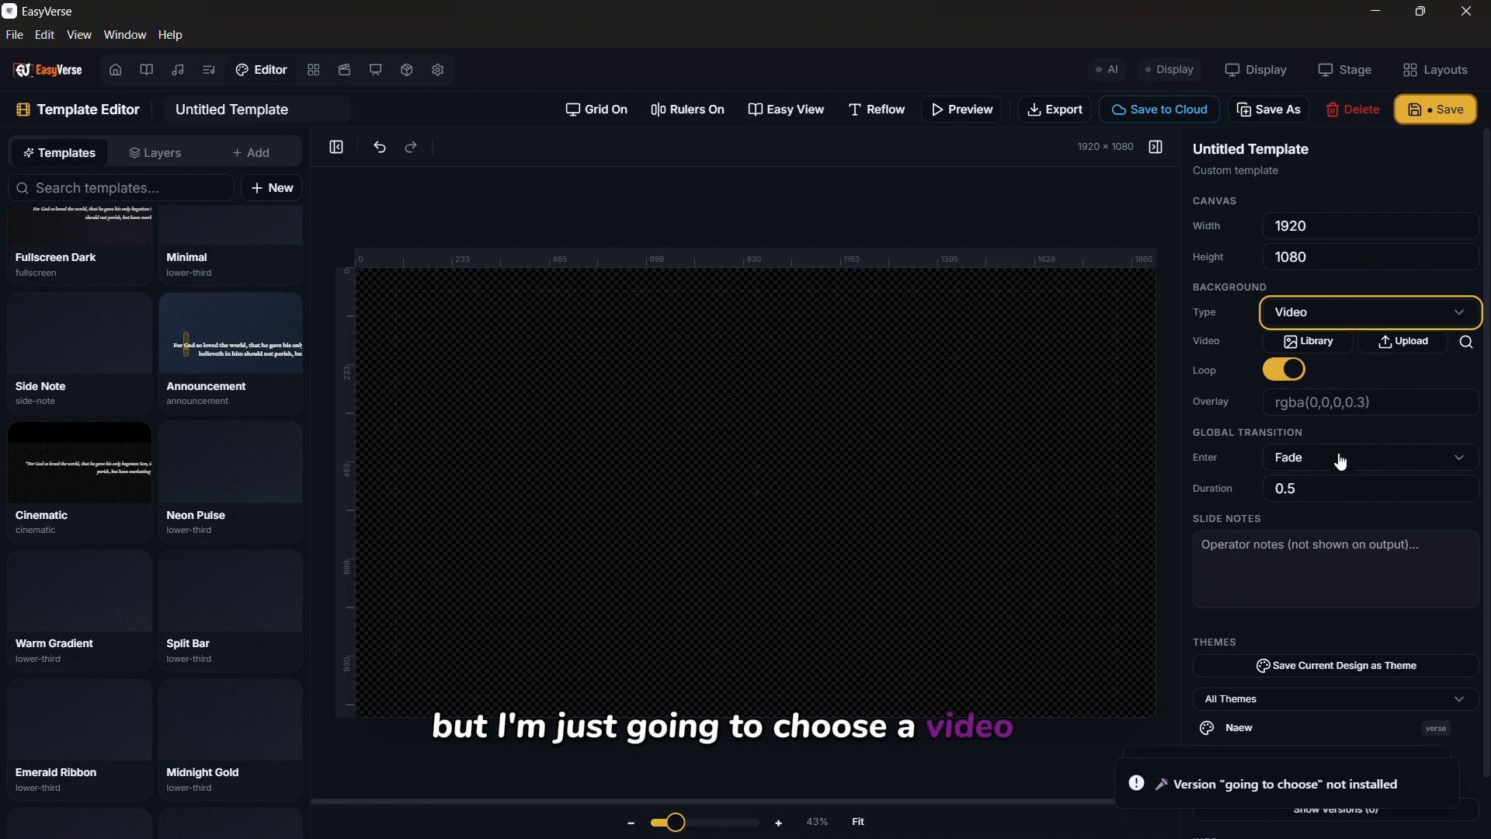
left_click(1332, 340)
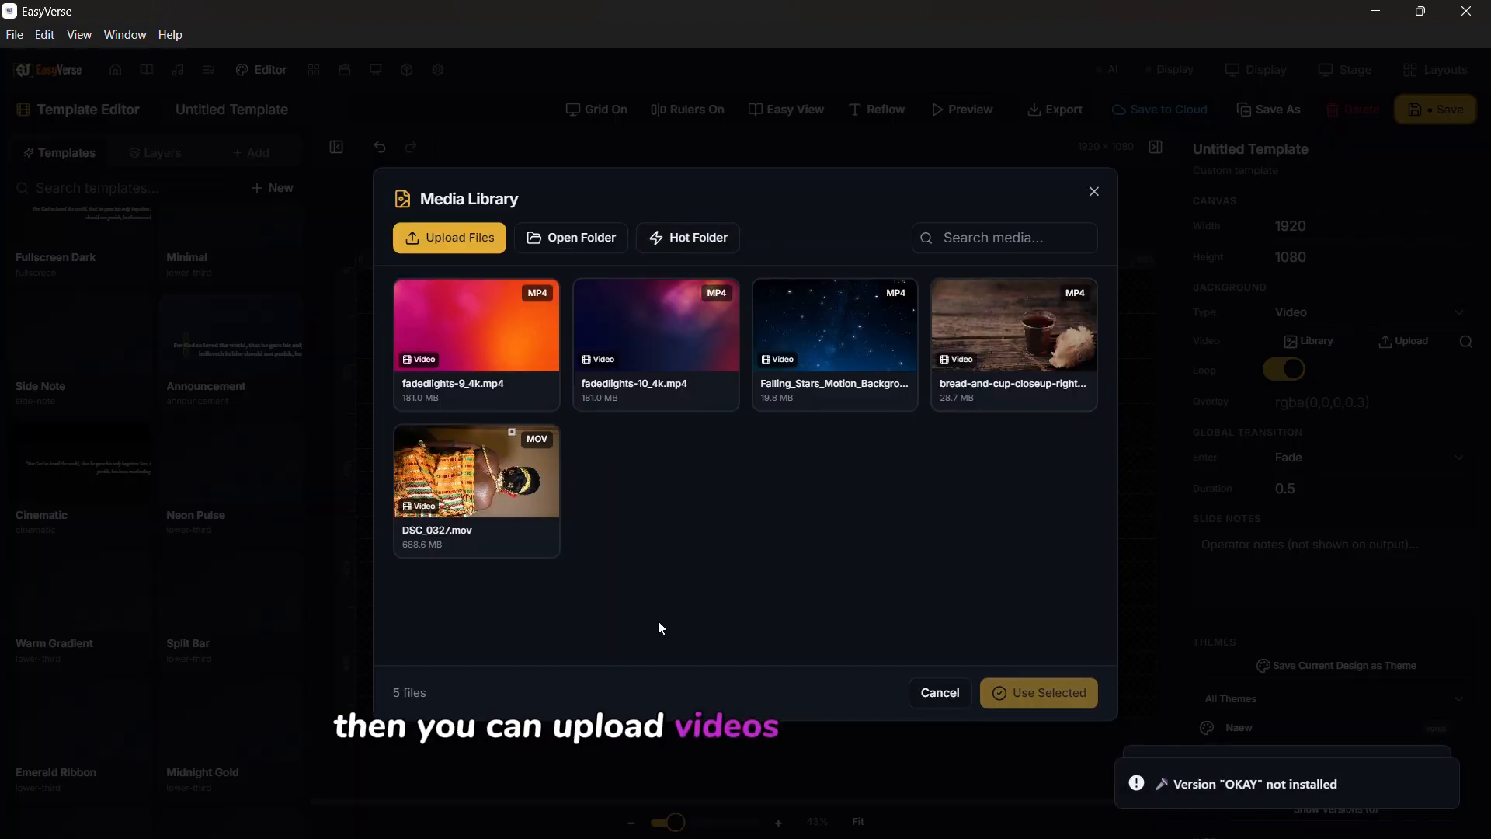
left_click(1007, 330)
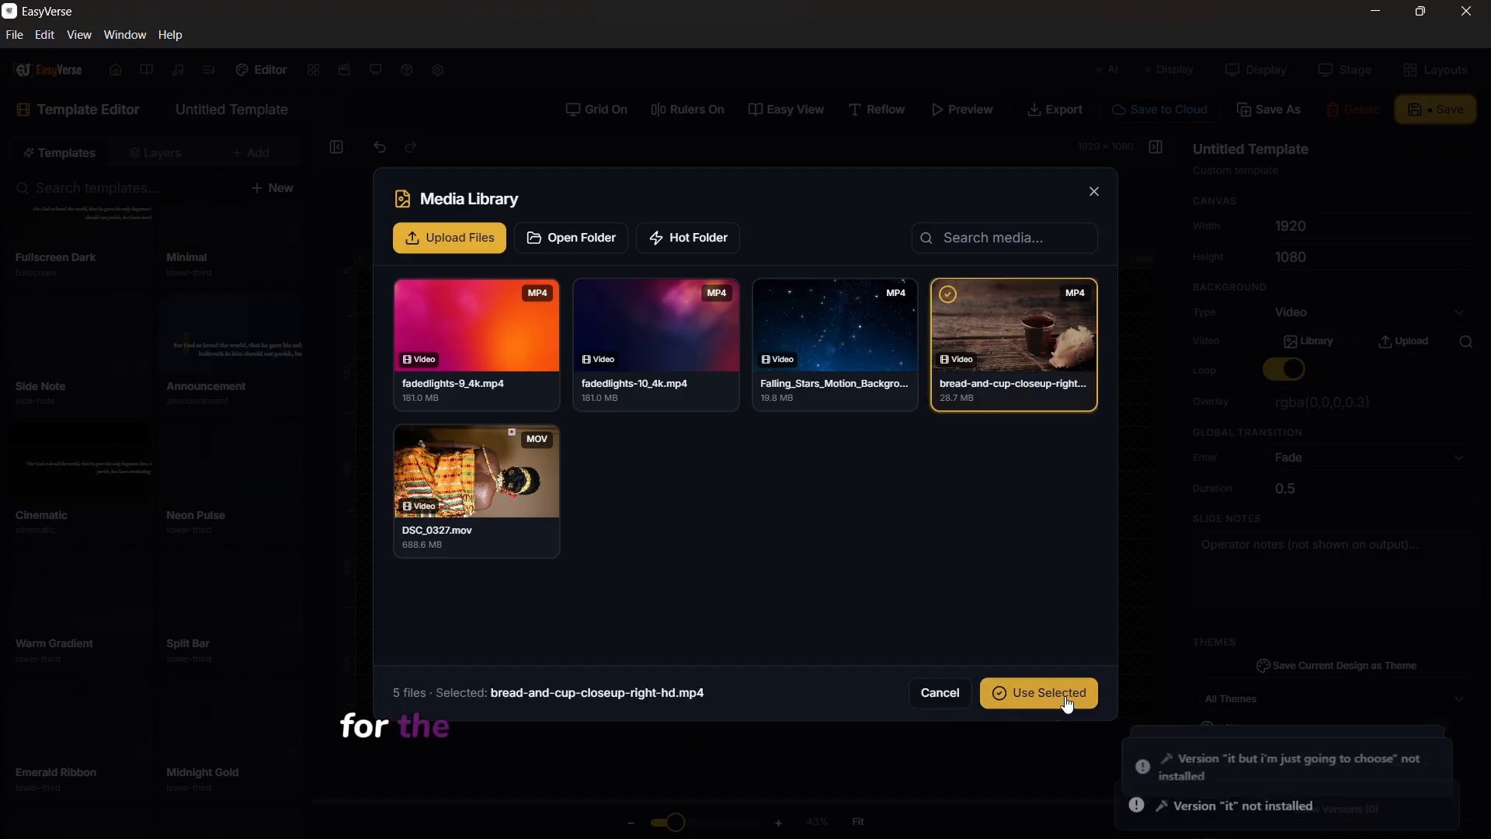
left_click(1064, 694)
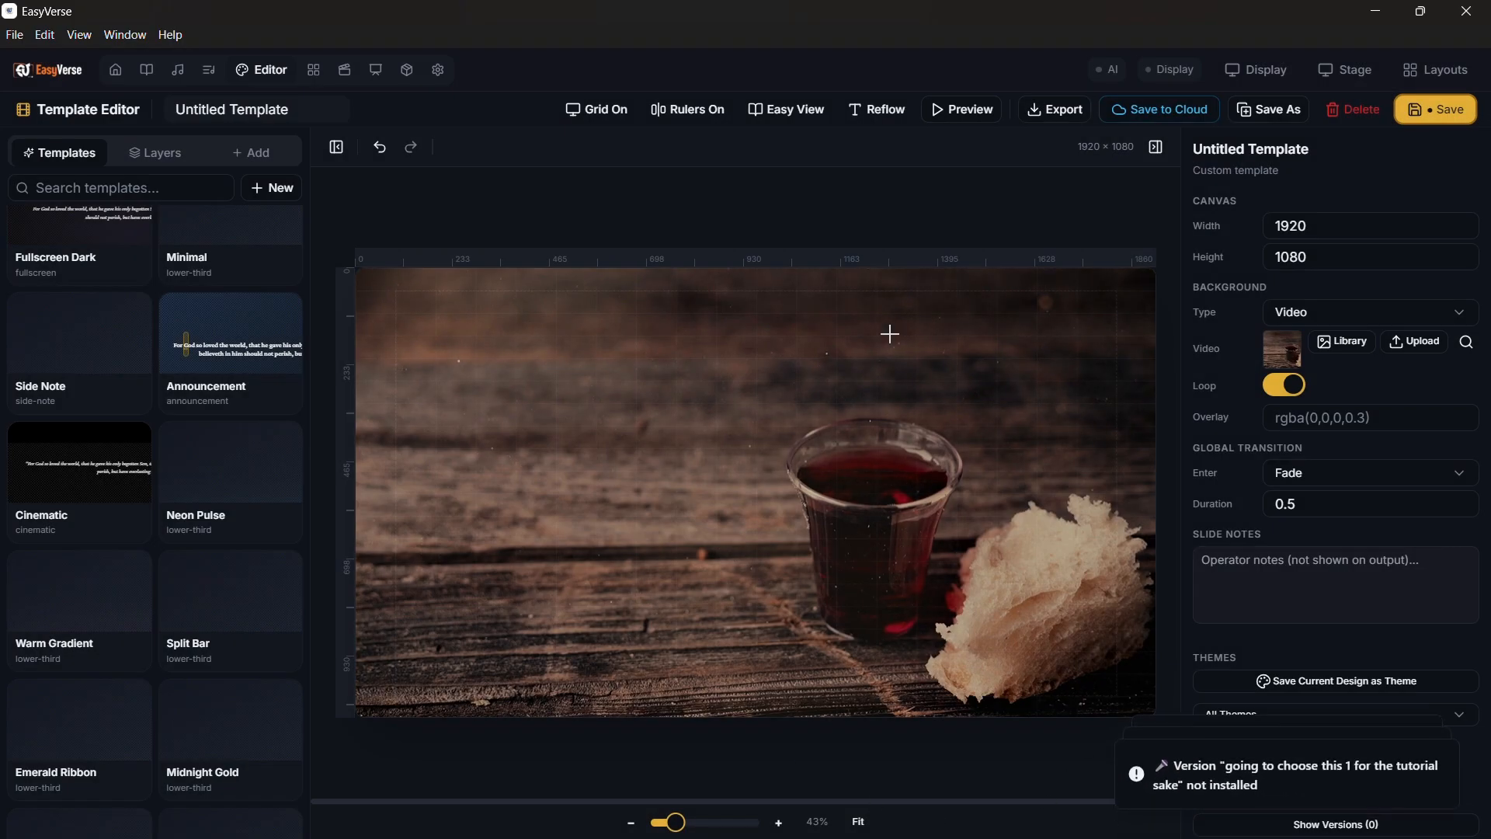
Rename the template as Lords and show the elements that can be added to it.
left_click(225, 109)
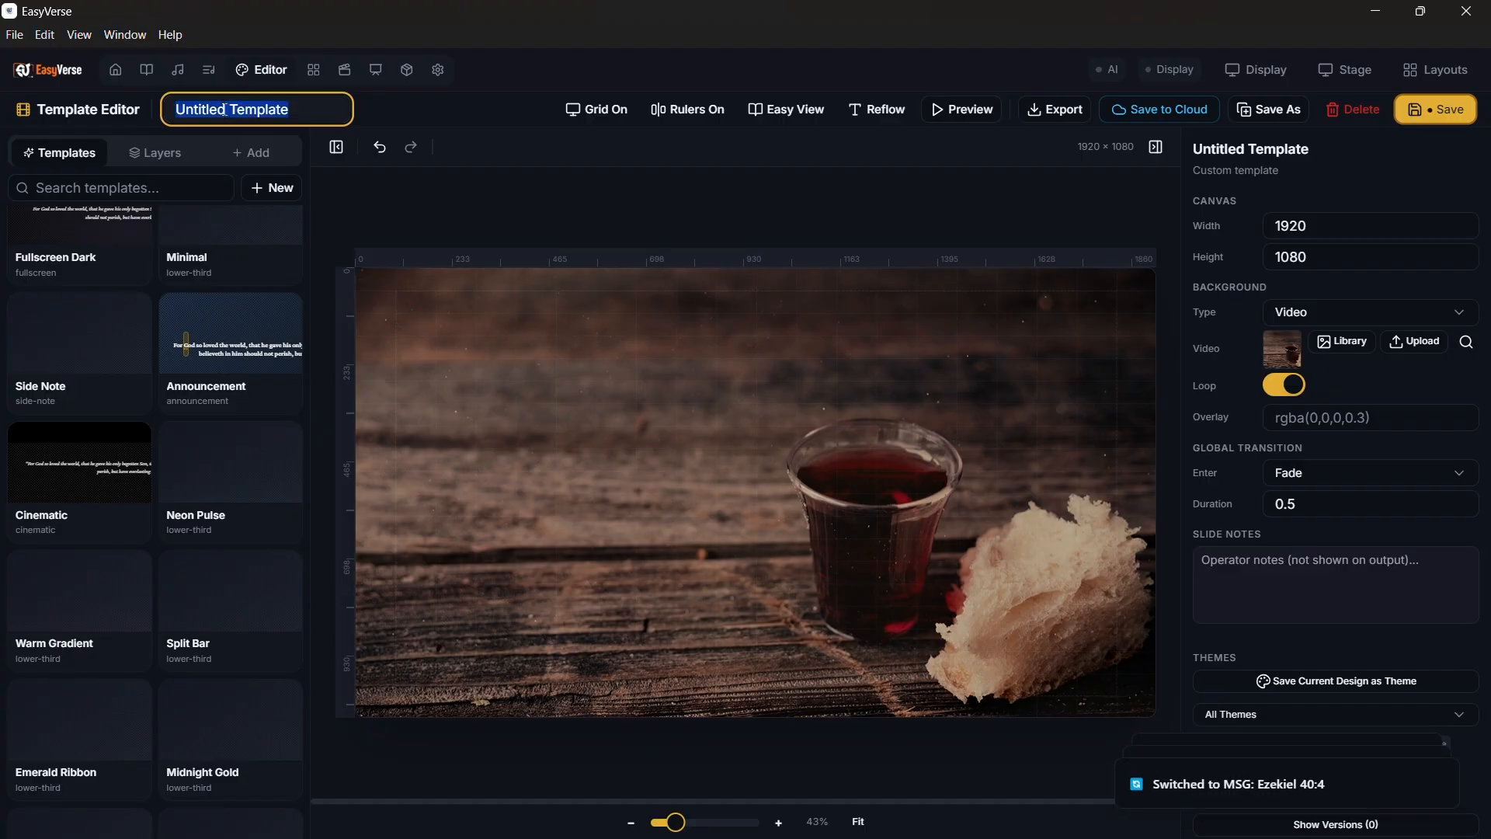
type("Lords")
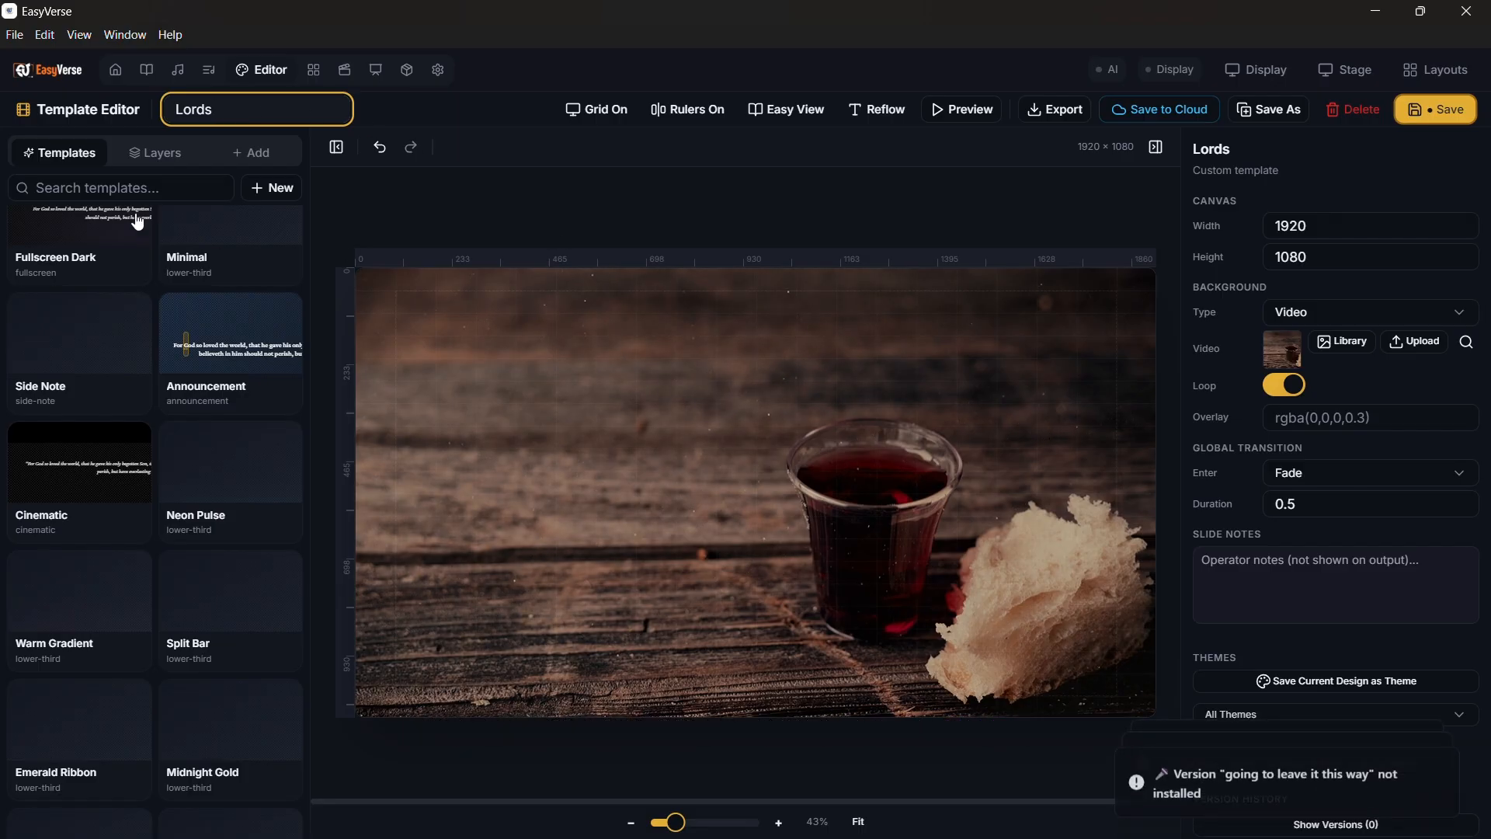
left_click(284, 155)
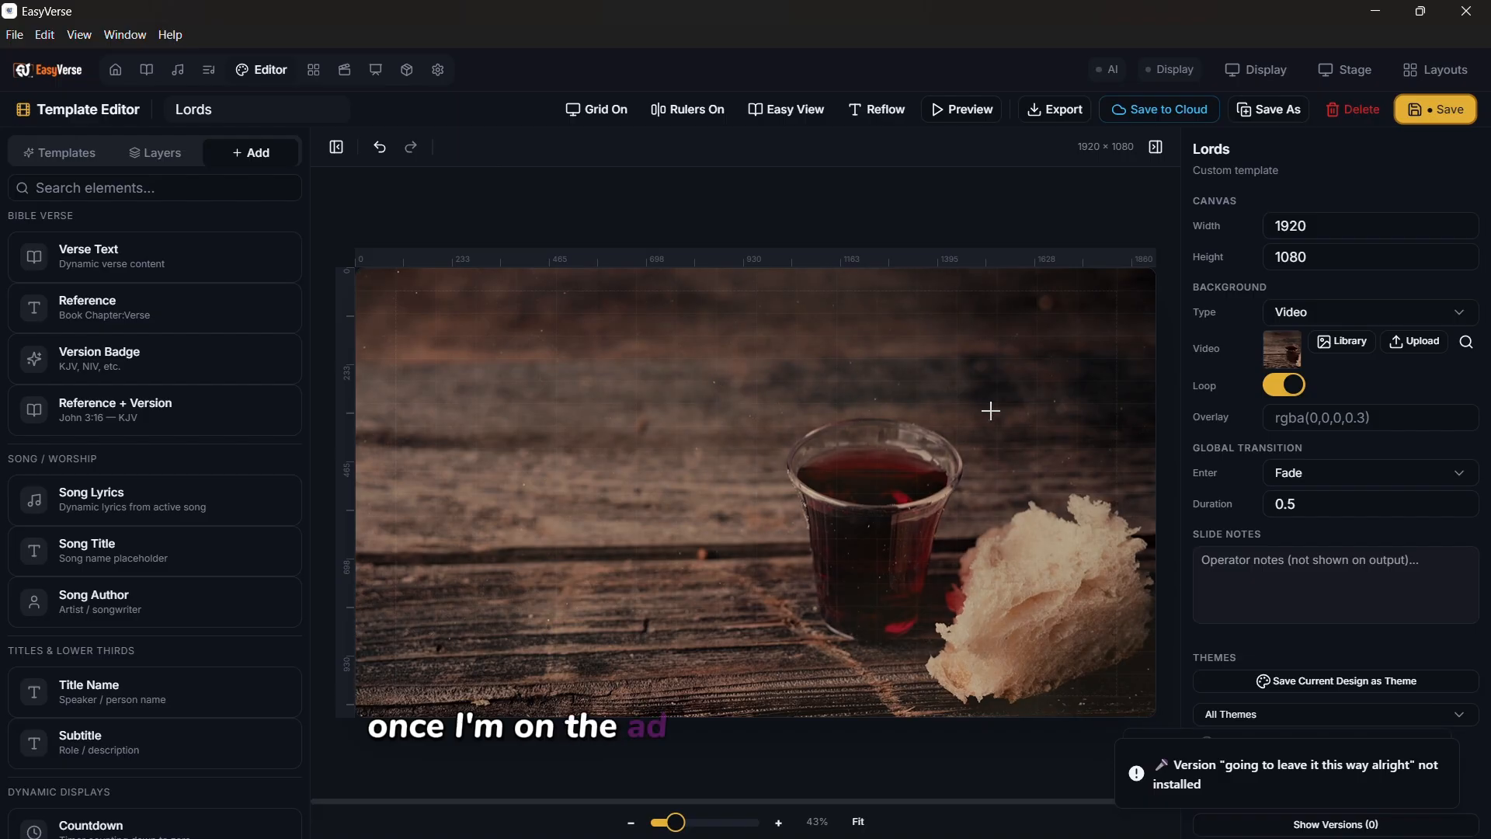
Return to the home view, clear the live output and stop the on-air session.
left_click(113, 70)
left_click(1460, 165)
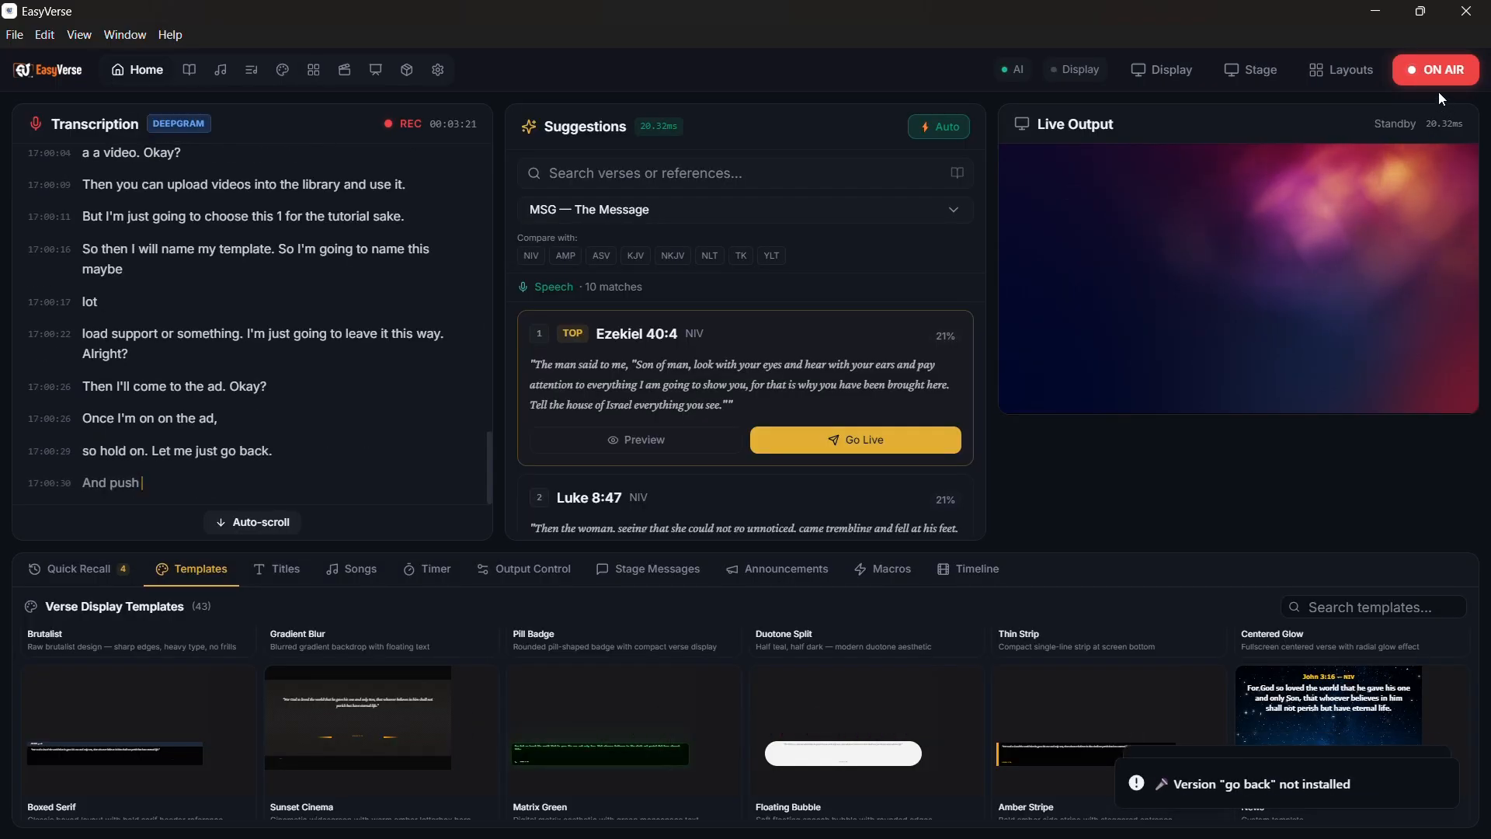
left_click(1438, 69)
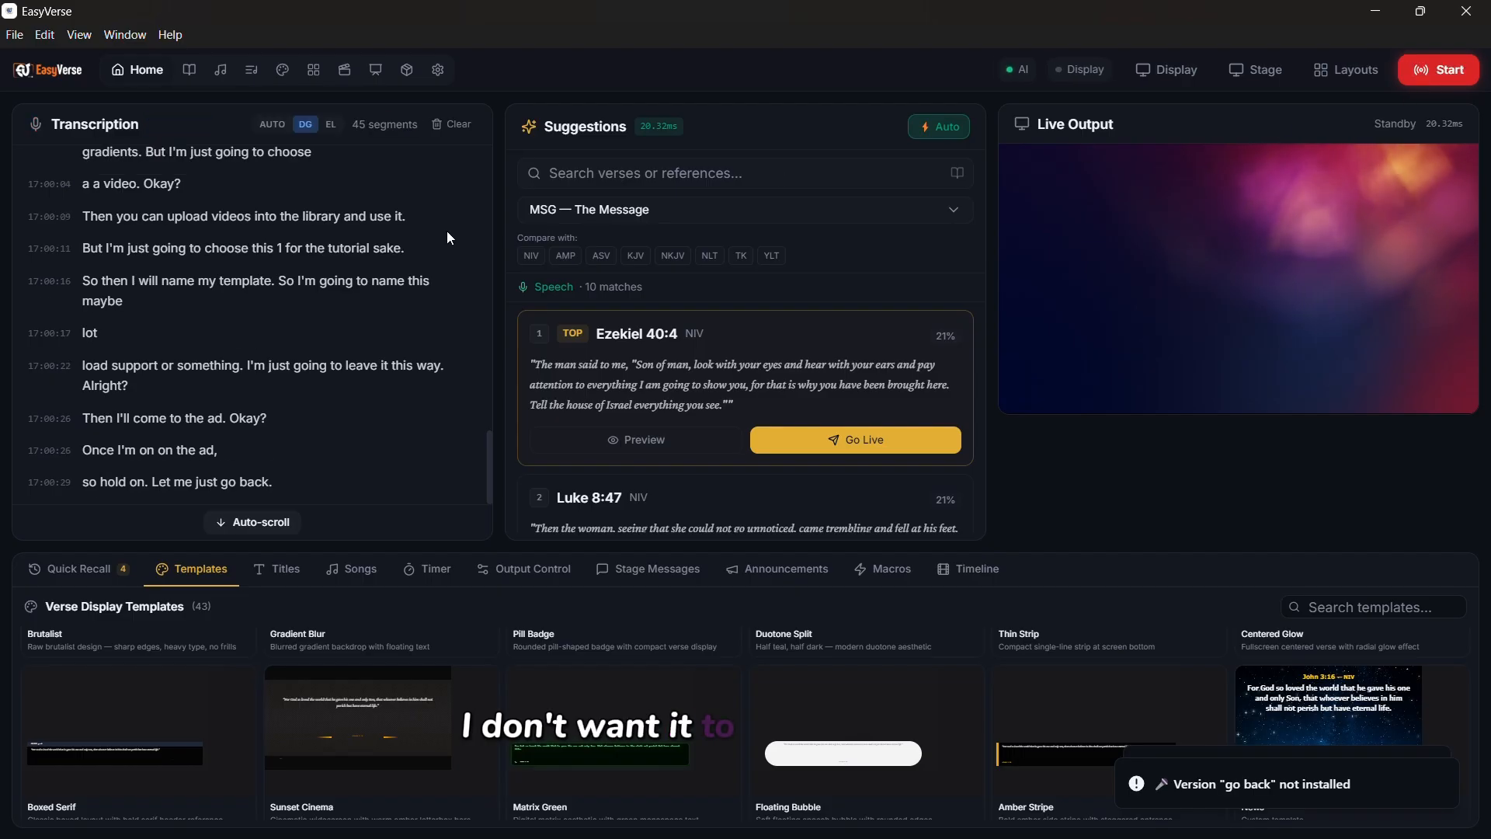
Go back to the template editor and add a Reference + Version element centred horizontally on the canvas.
left_click(280, 74)
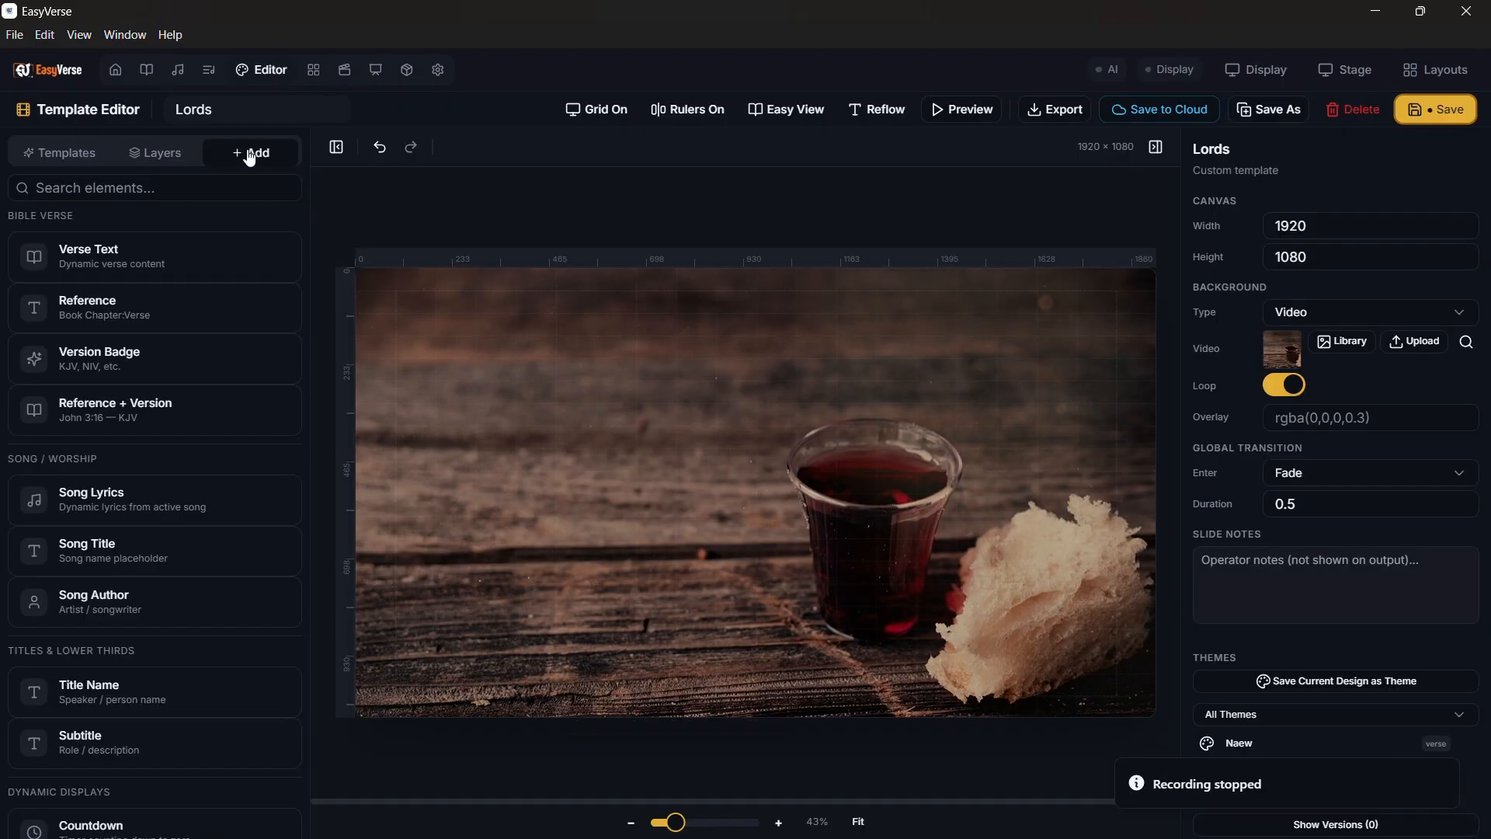
left_click(187, 404)
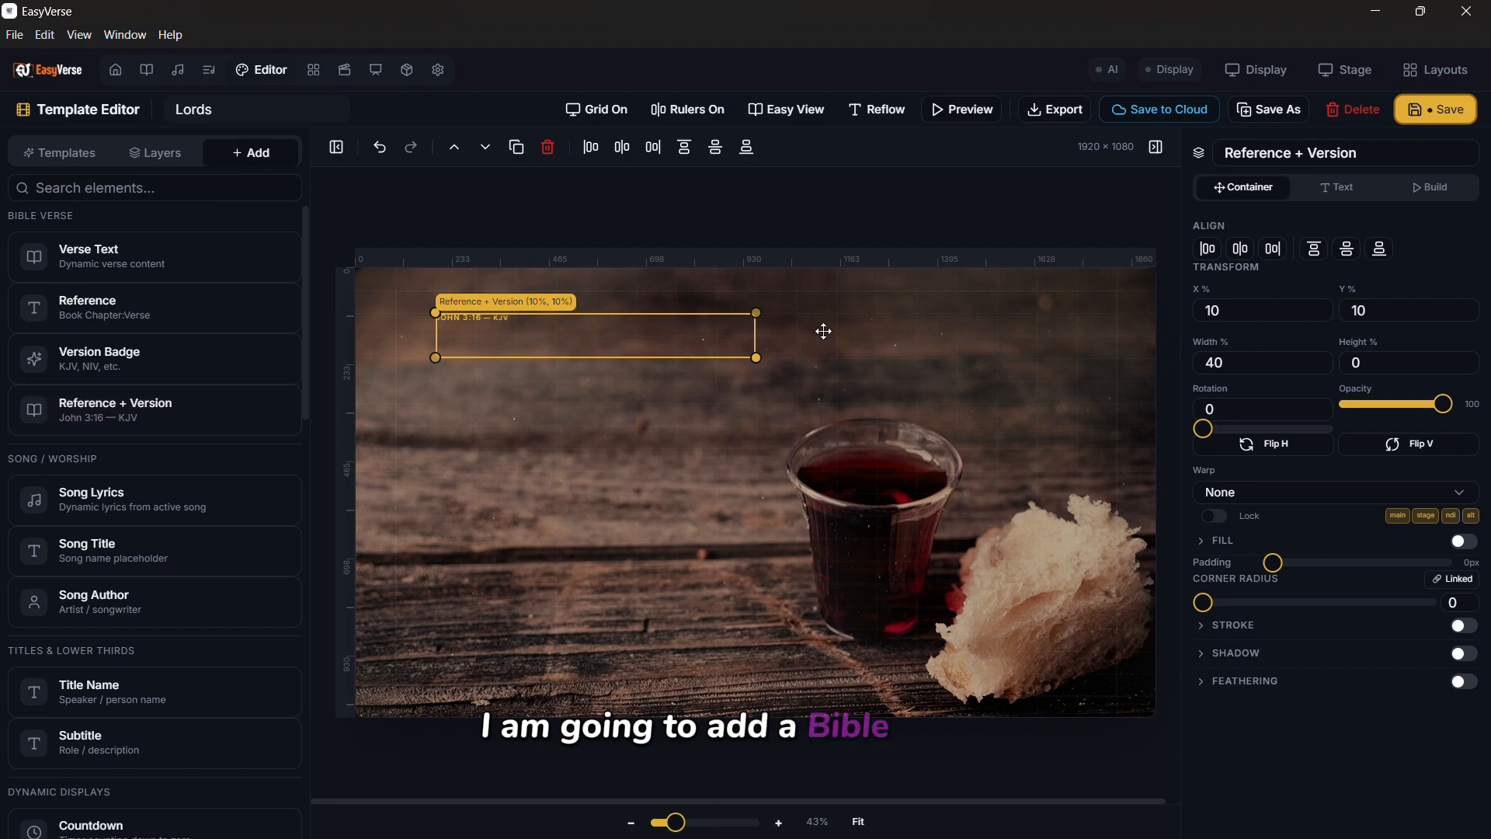
left_click(627, 153)
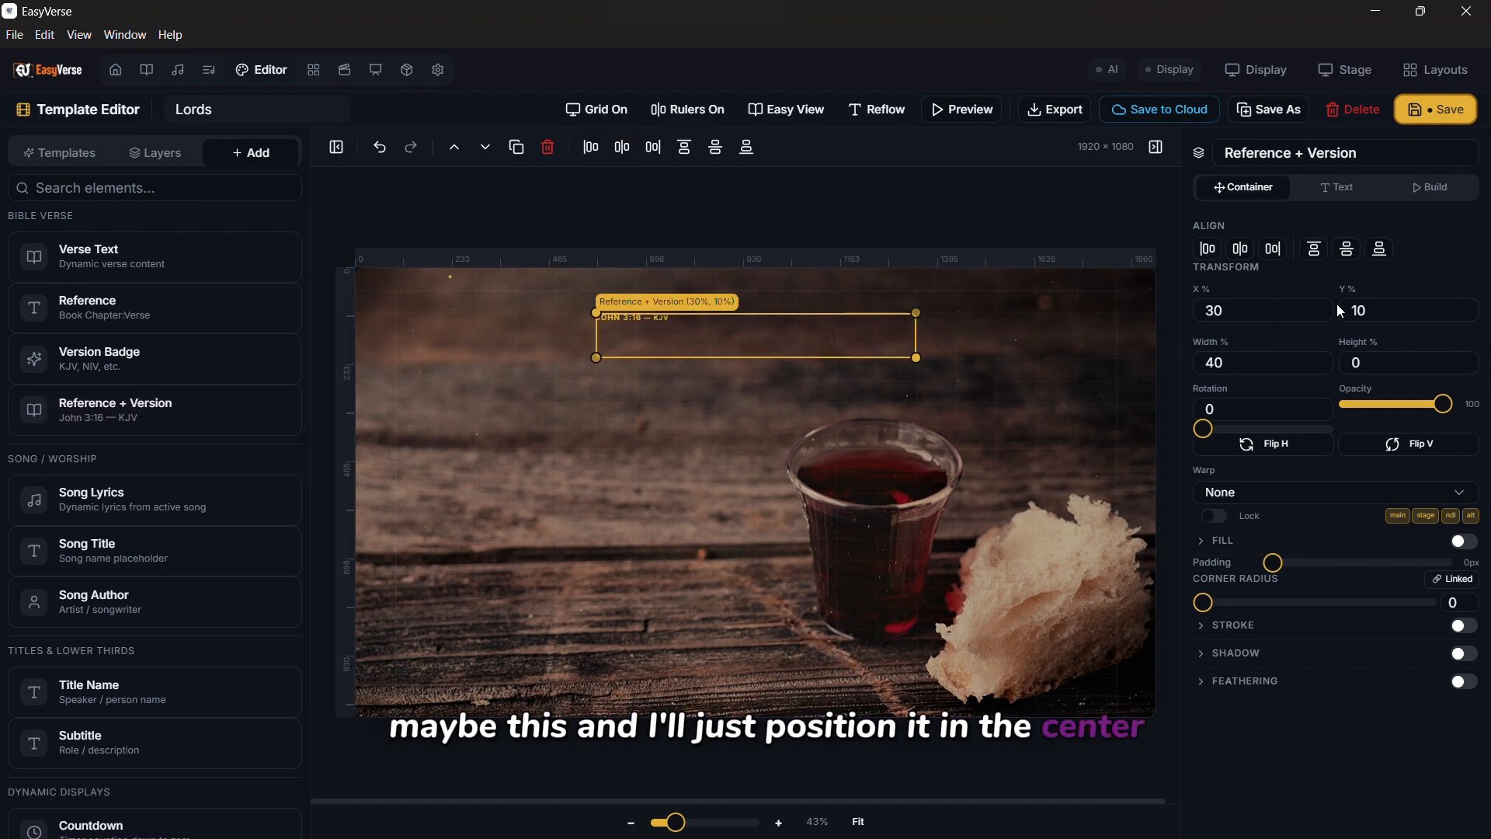
Set the font of the Reference + Version element to Tahoma.
left_click(1327, 190)
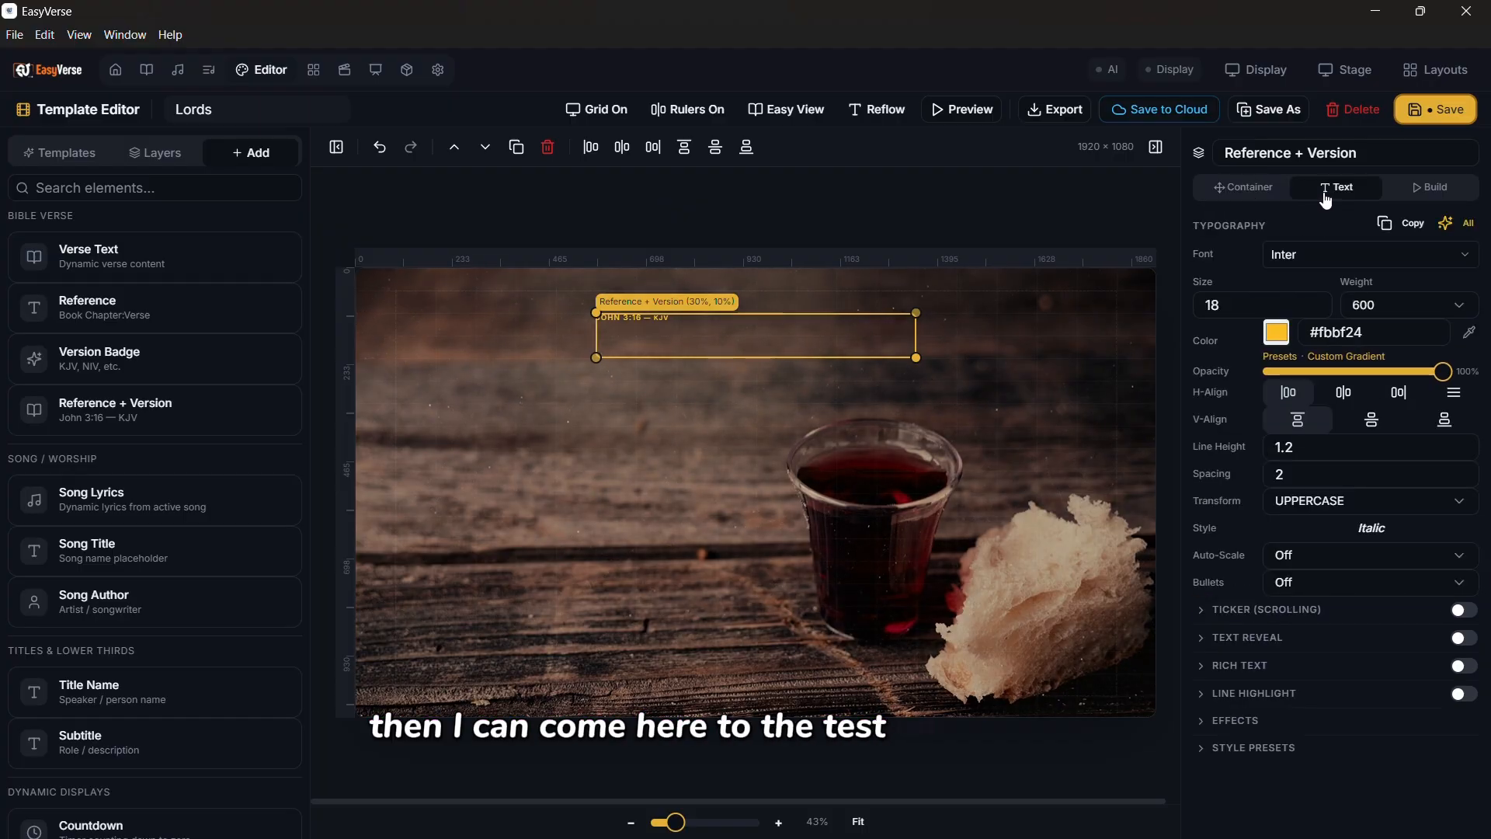
left_click(1369, 257)
type("tah")
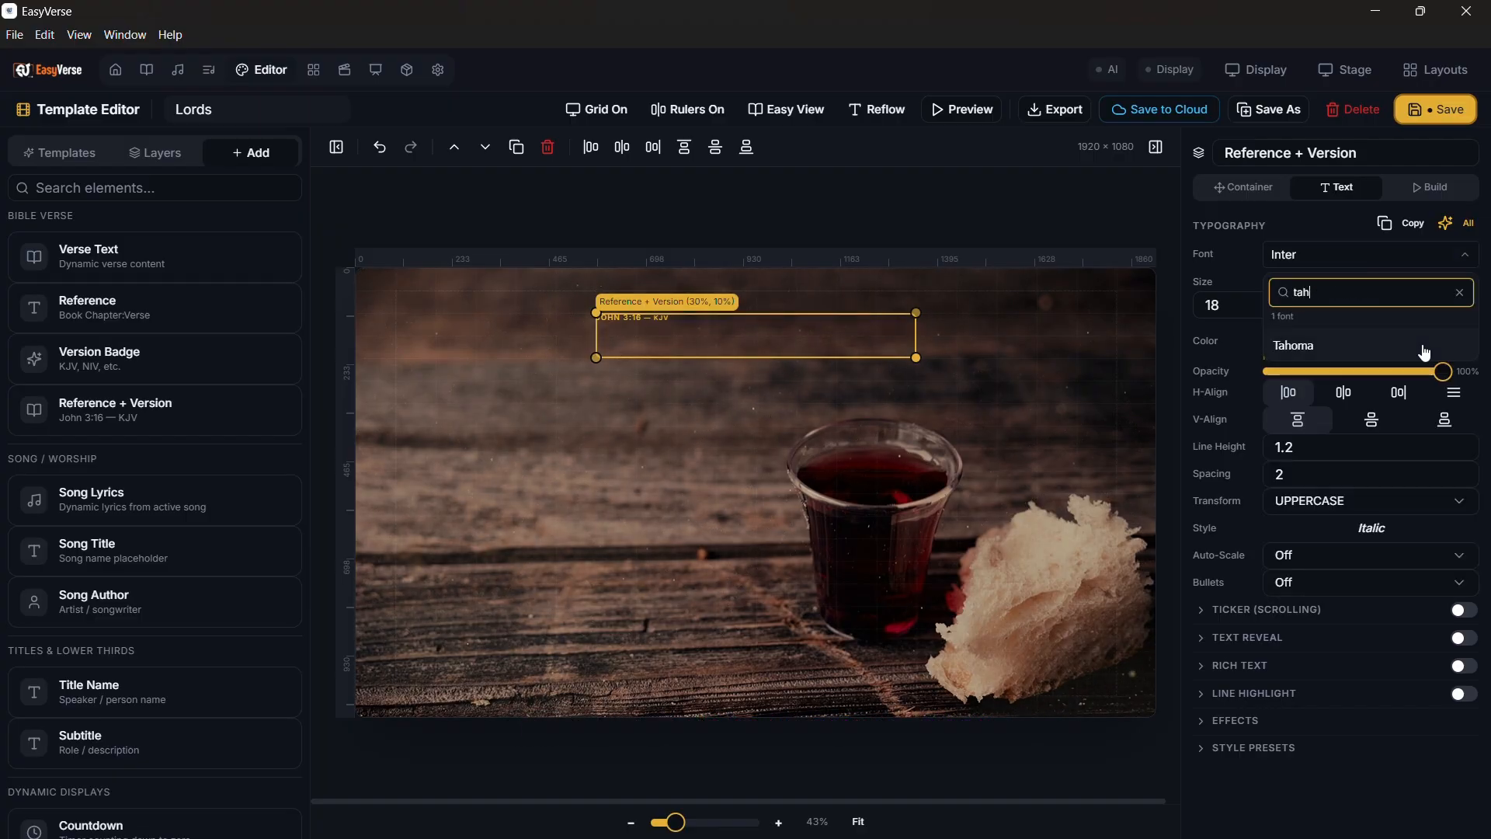
left_click(1467, 340)
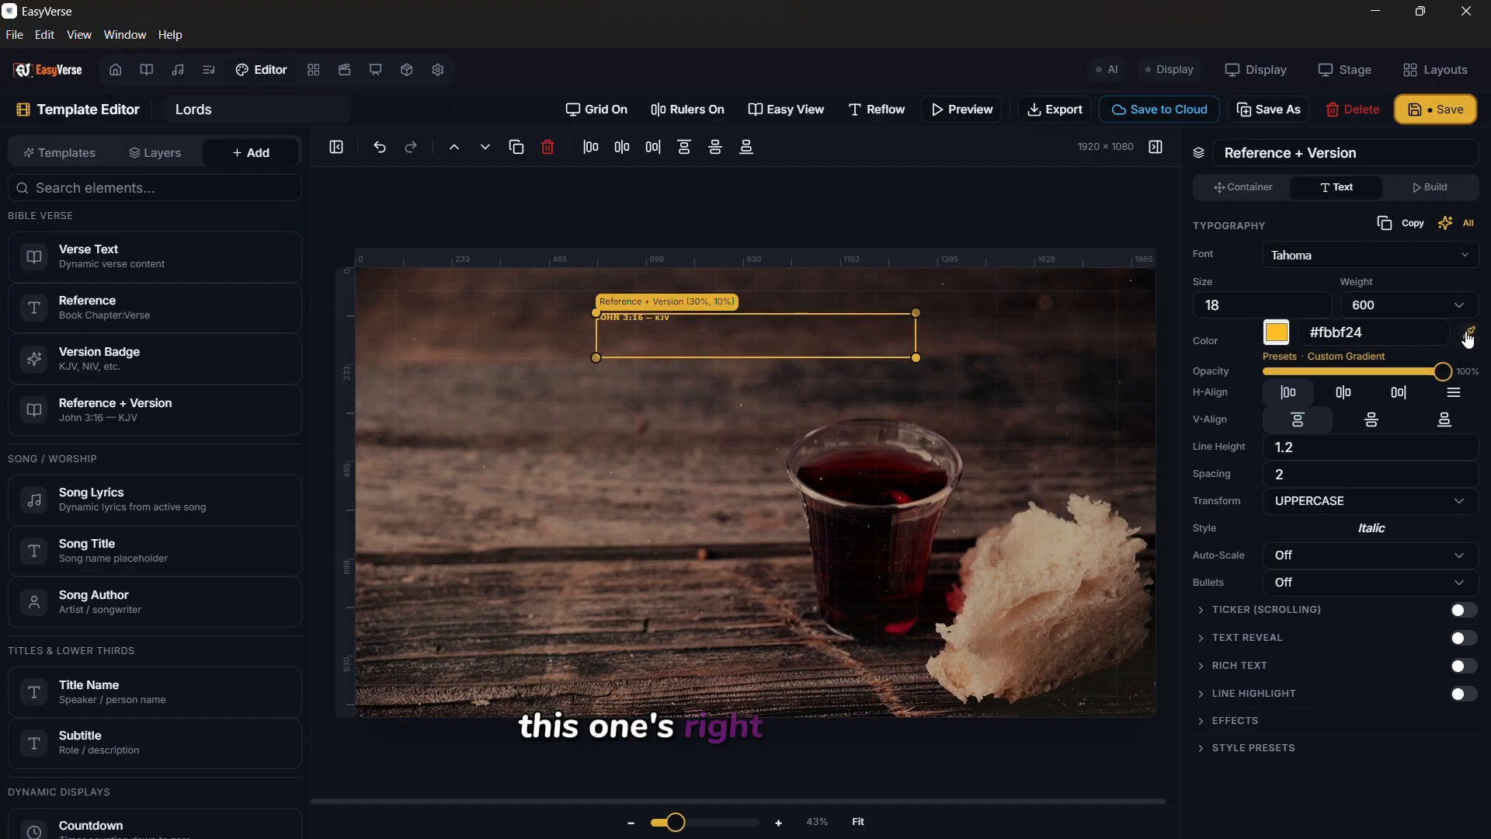
Set the font size of the Reference + Version text to 70.
left_click(1313, 302)
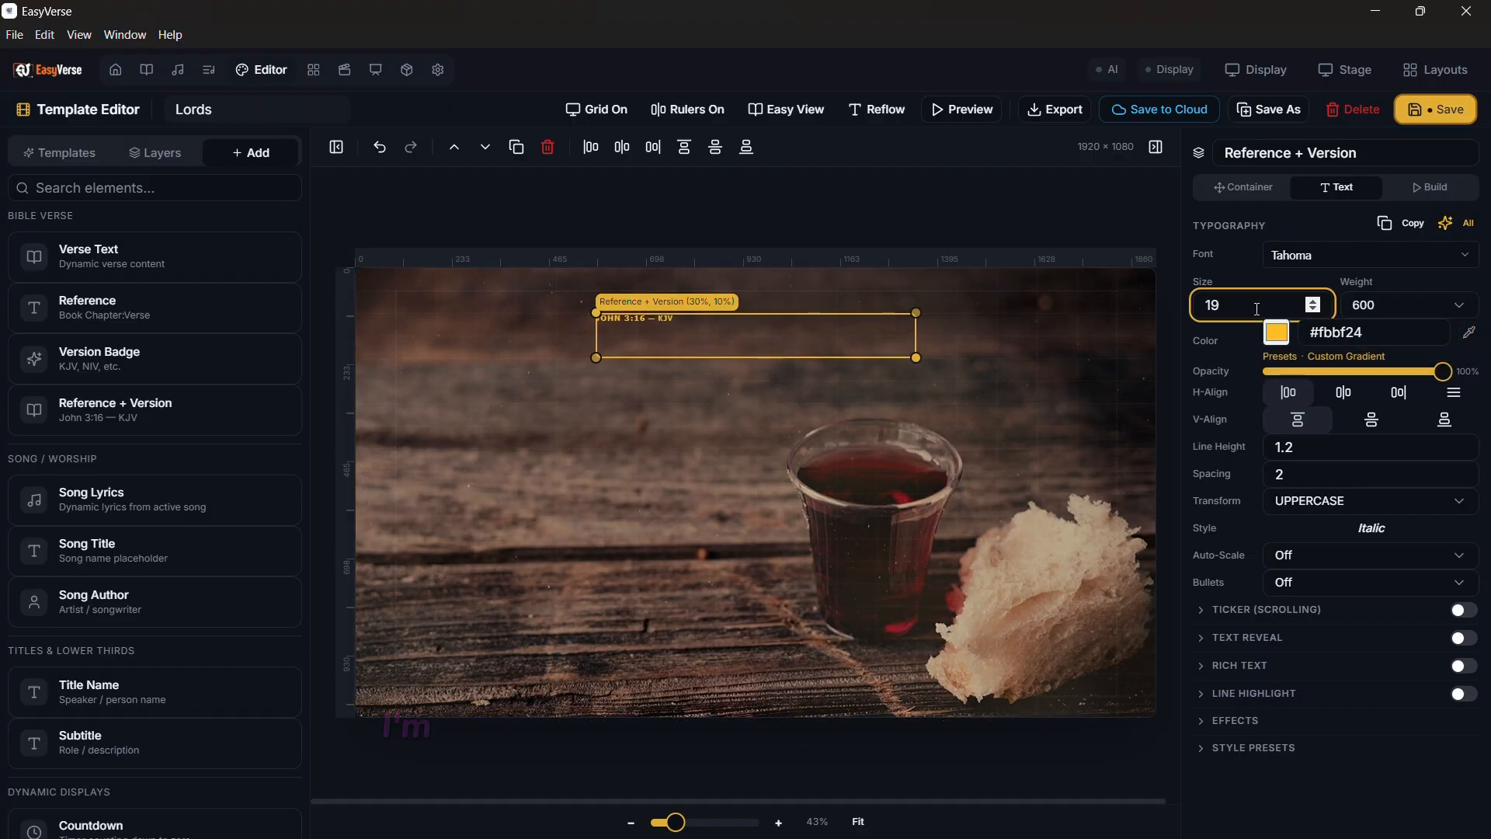
type("7")
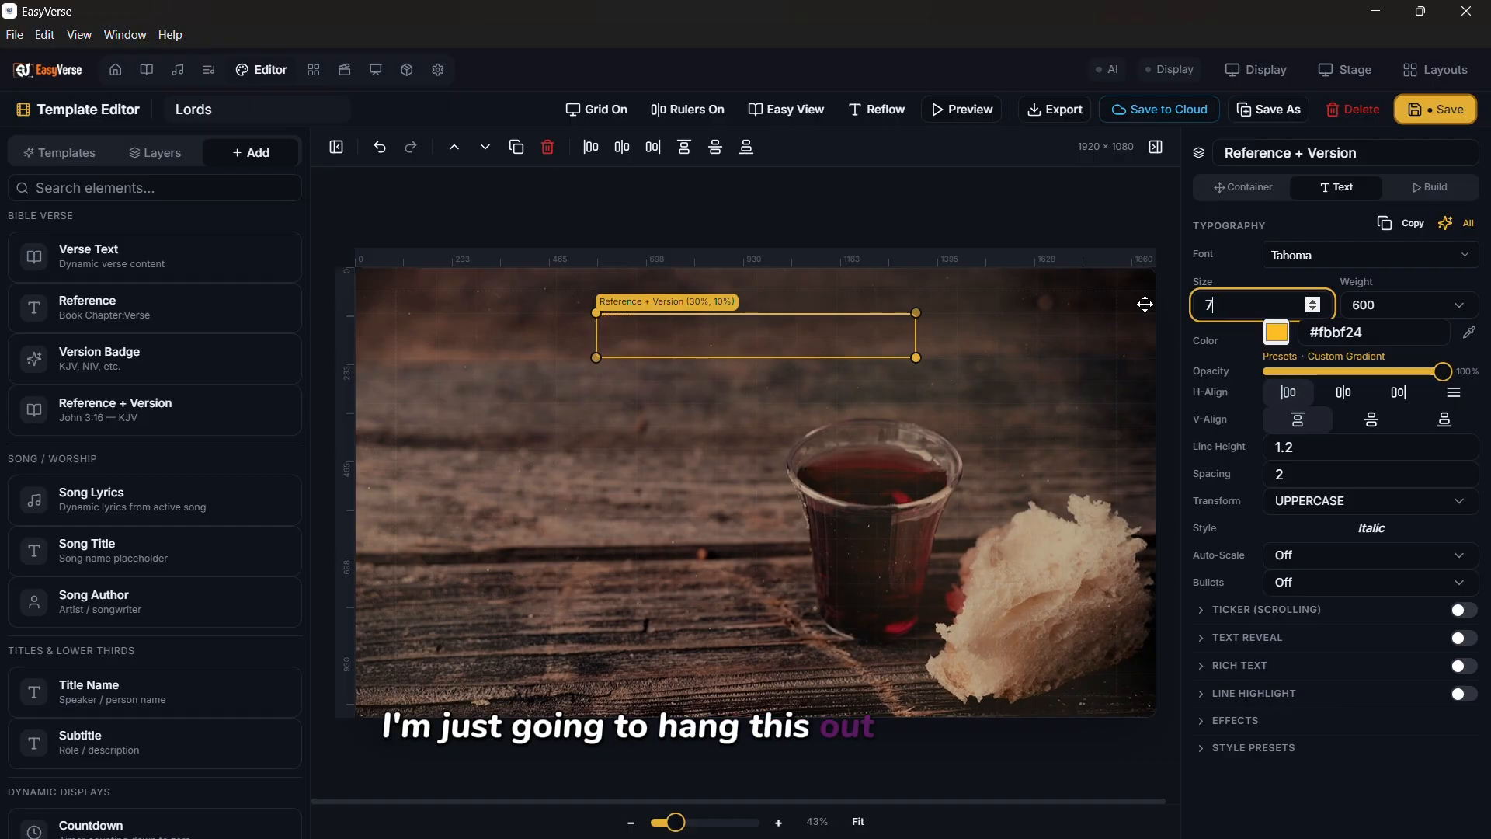
type("5")
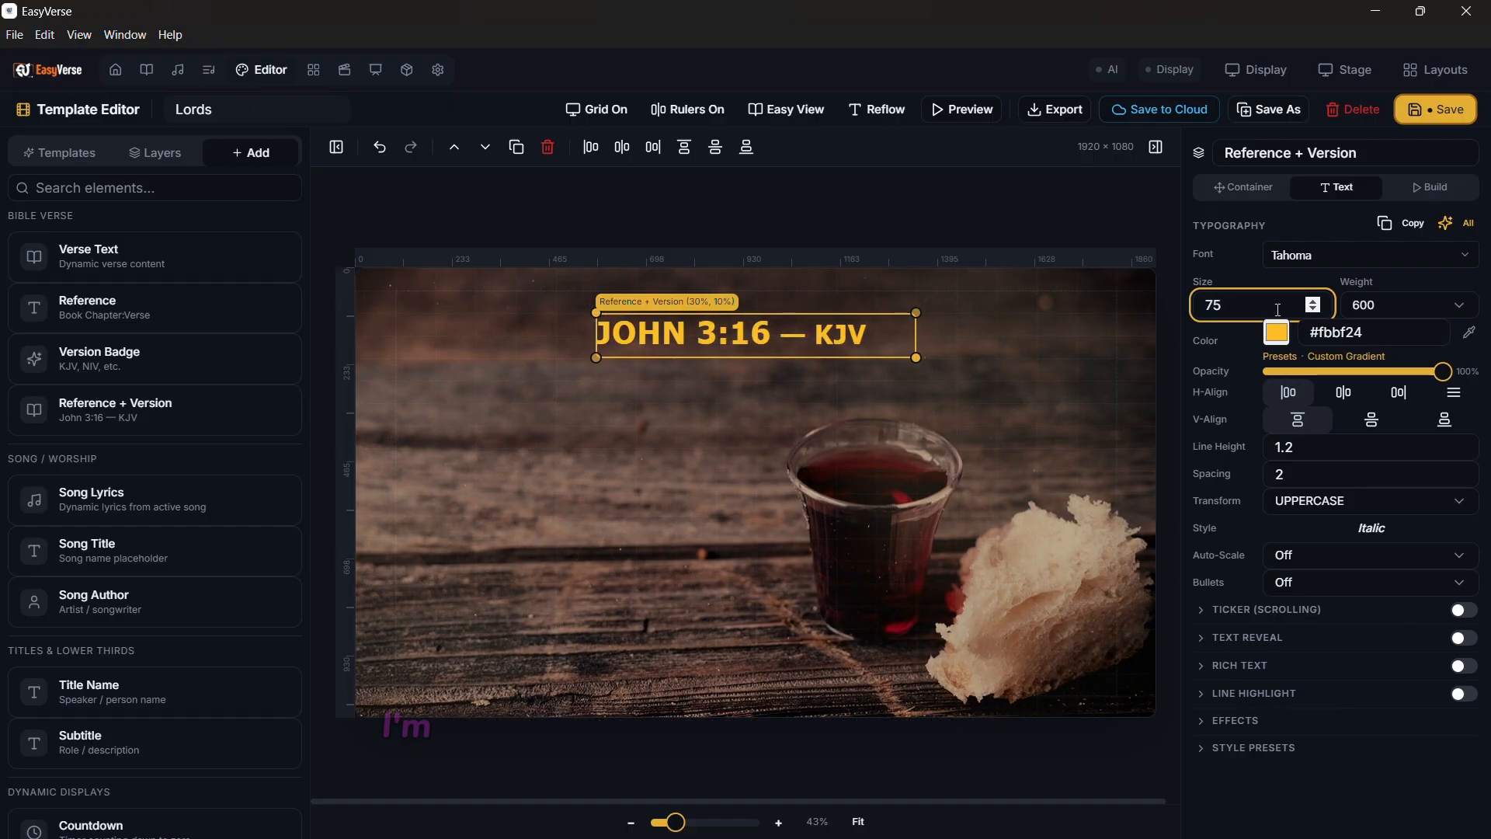
left_click(1314, 309)
left_click(1314, 309)
left_click(1314, 310)
left_click(1314, 309)
left_click(1314, 309)
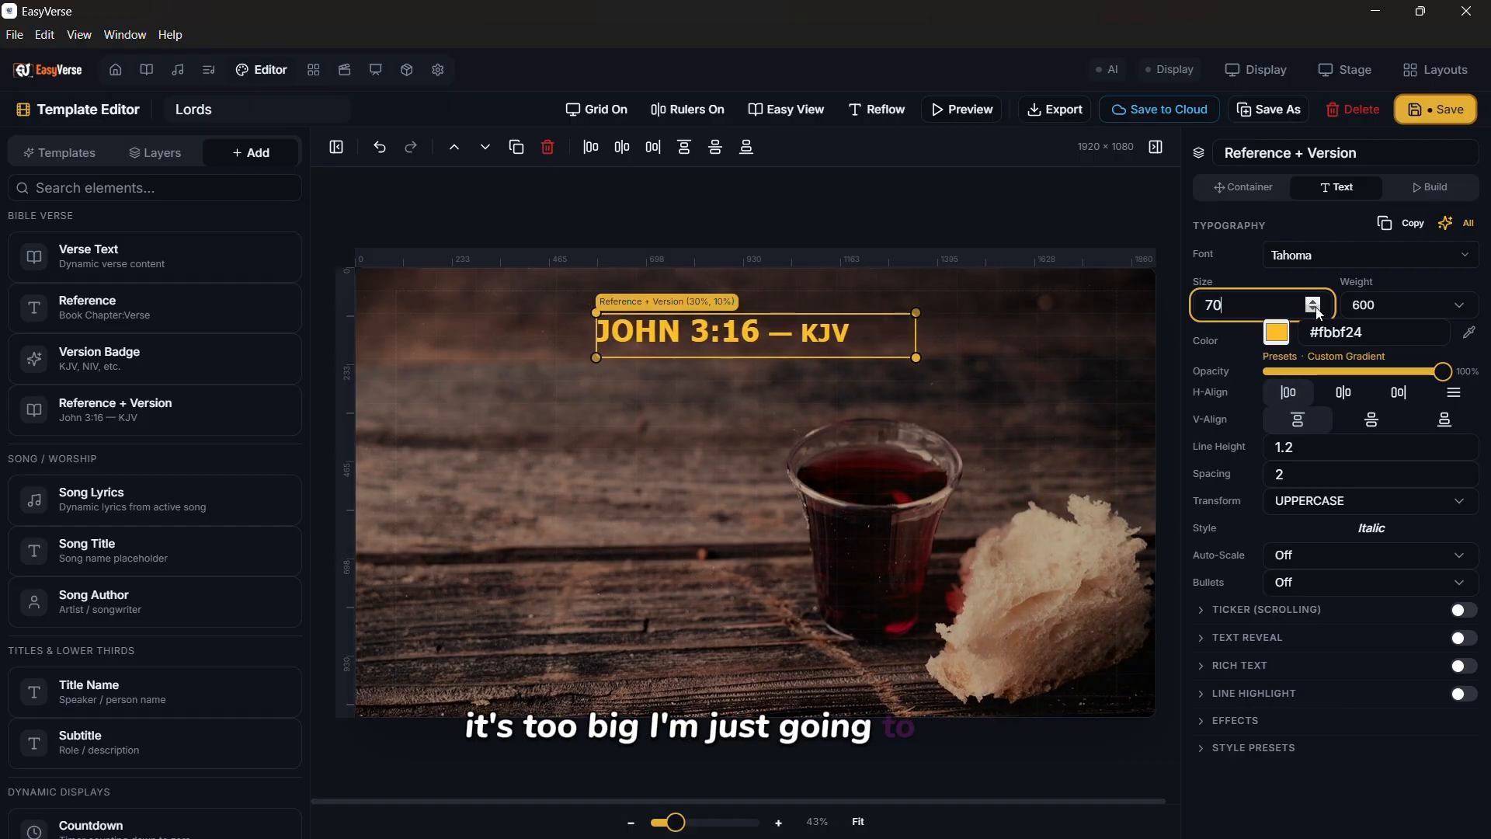
Try justified alignment on the Reference + Version text and settle on horizontally centred.
left_click(1343, 392)
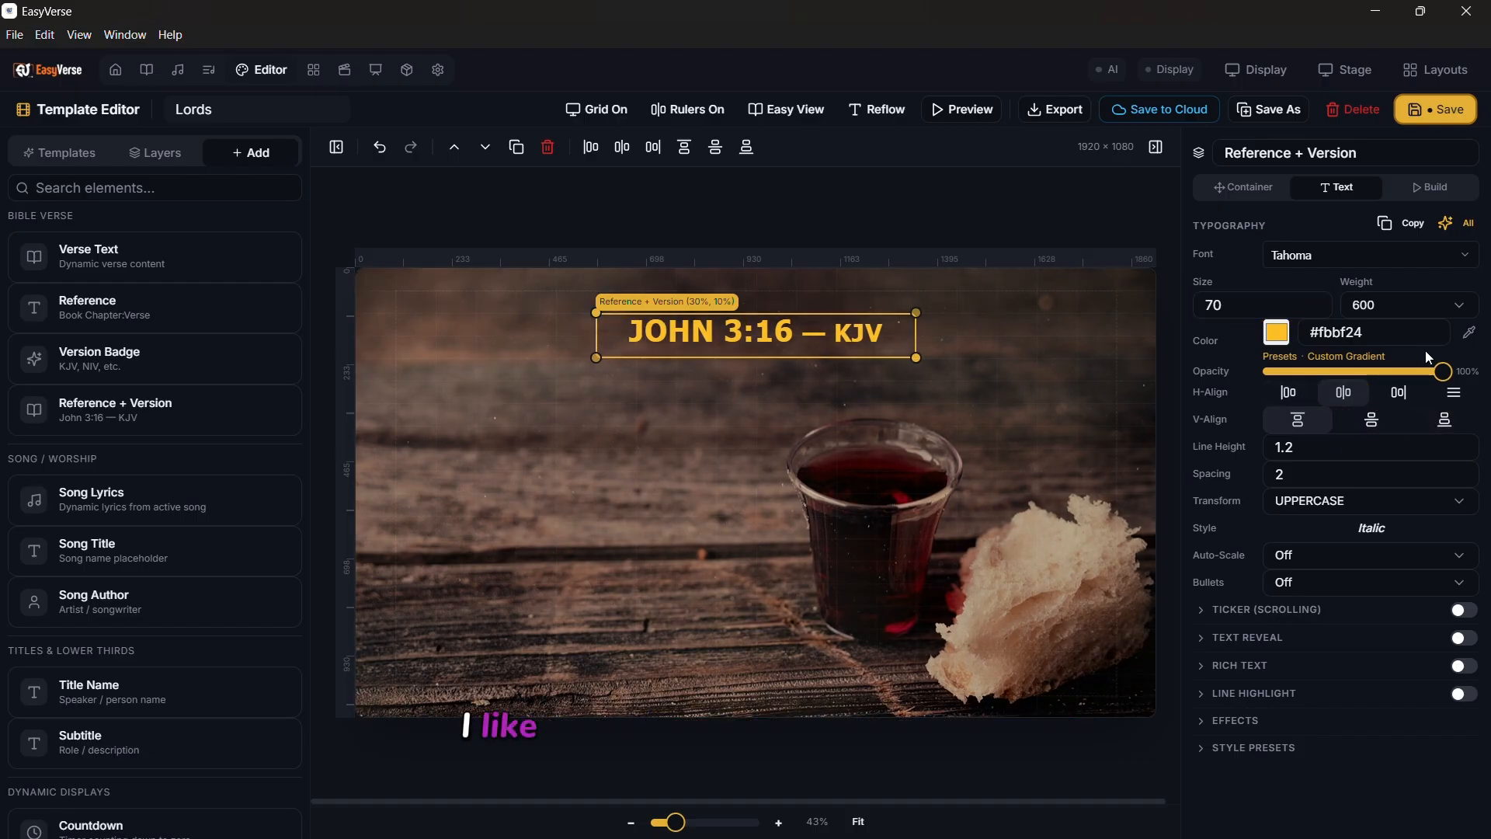
left_click(1453, 394)
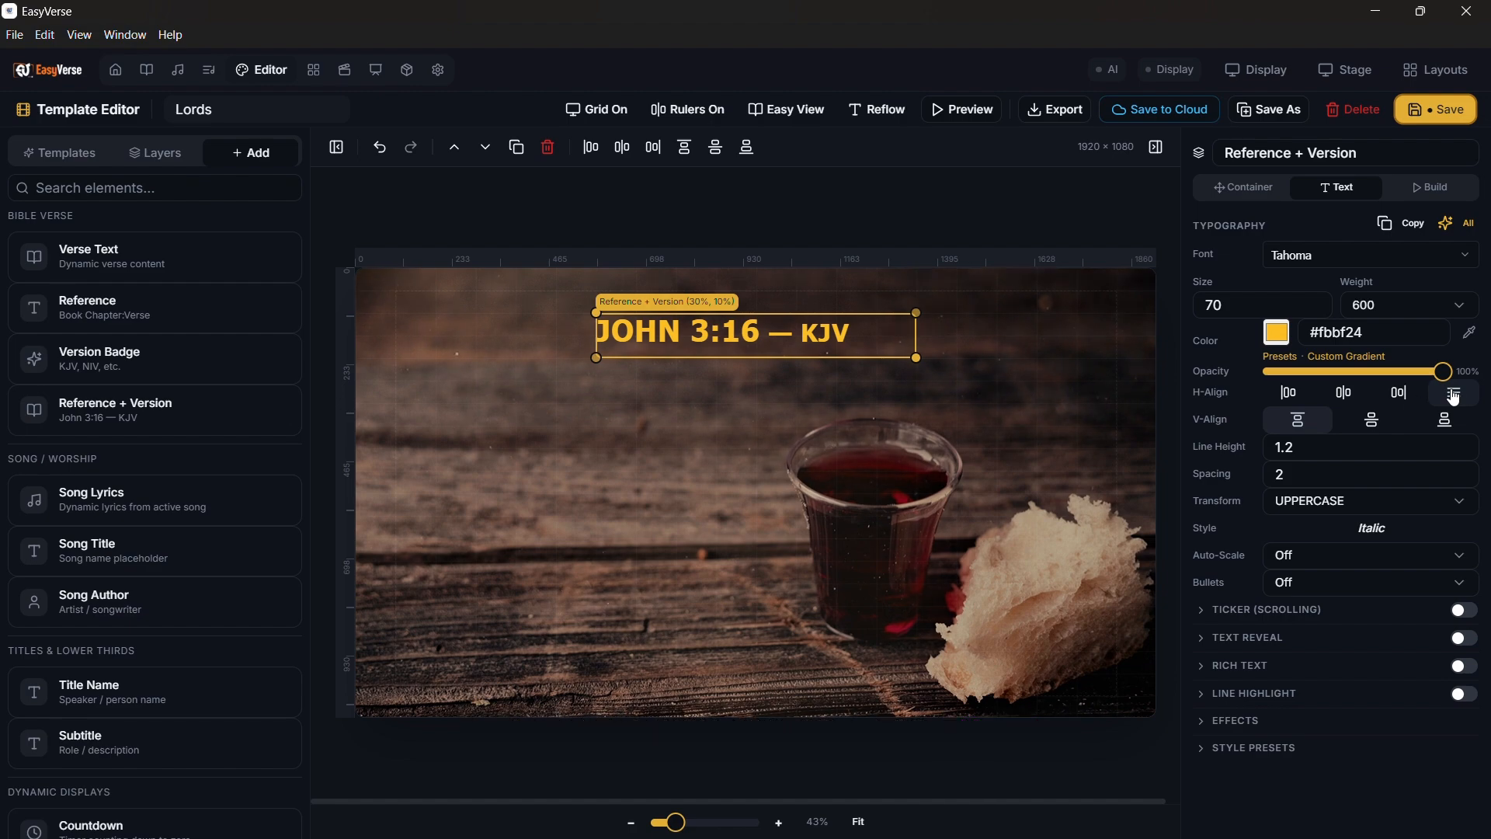
left_click(1354, 403)
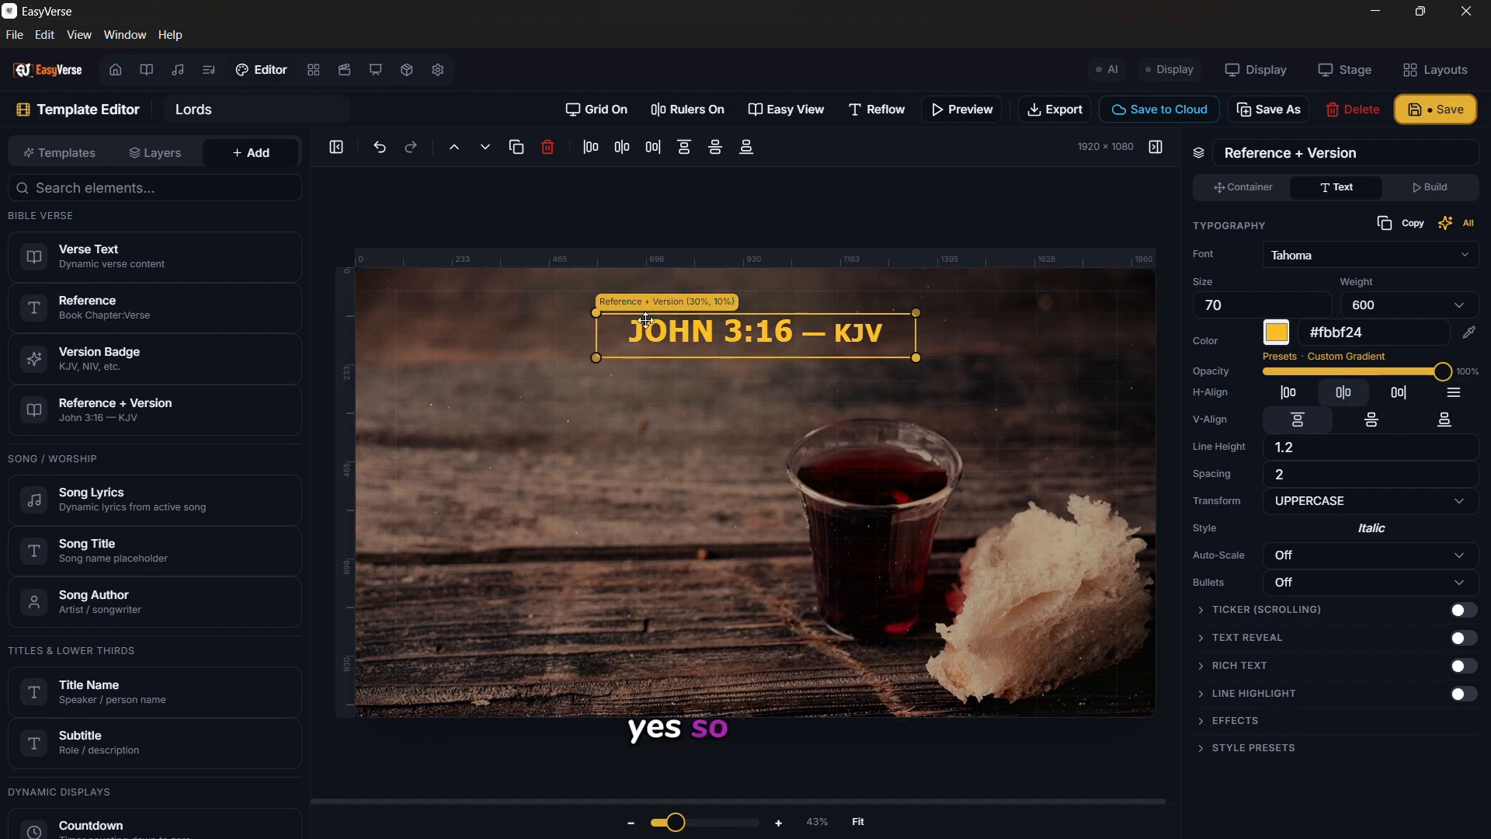
Apply the Shadow Pulse emphasis effect to the Reference + Version text and return to its typography settings.
left_click(1433, 194)
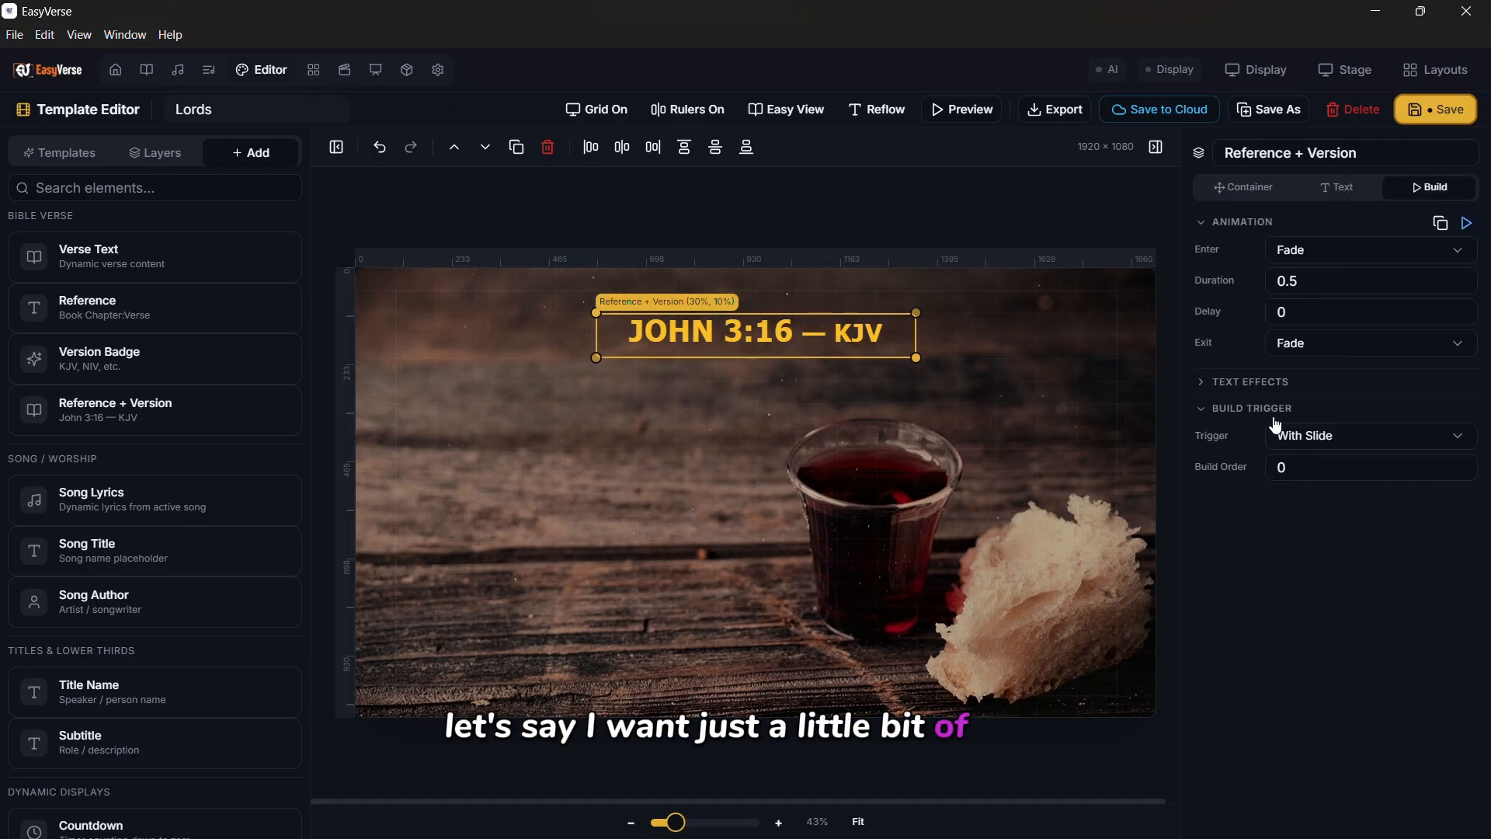
left_click(1205, 383)
left_click(1358, 410)
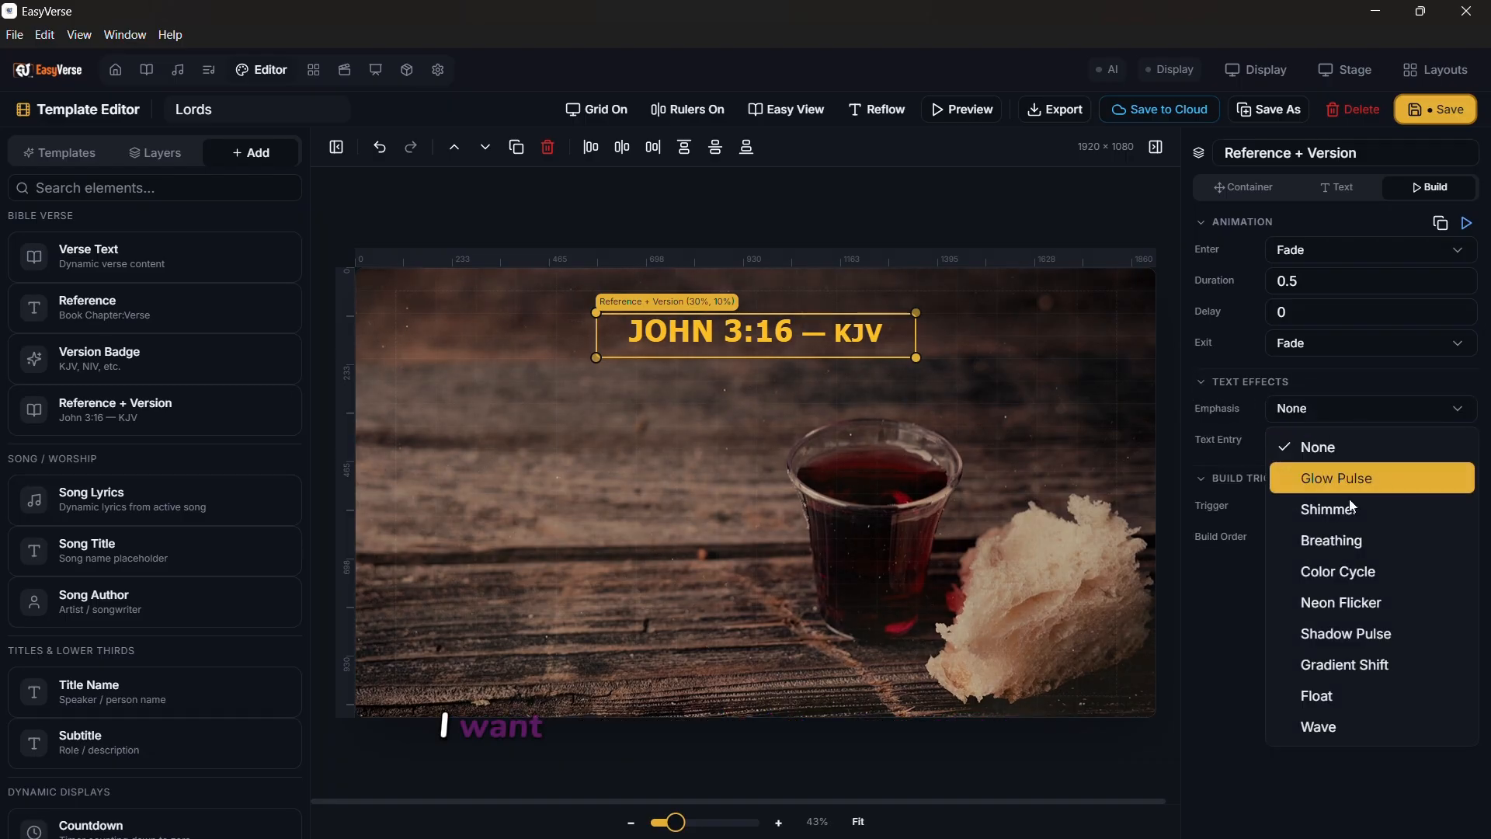
left_click(1360, 633)
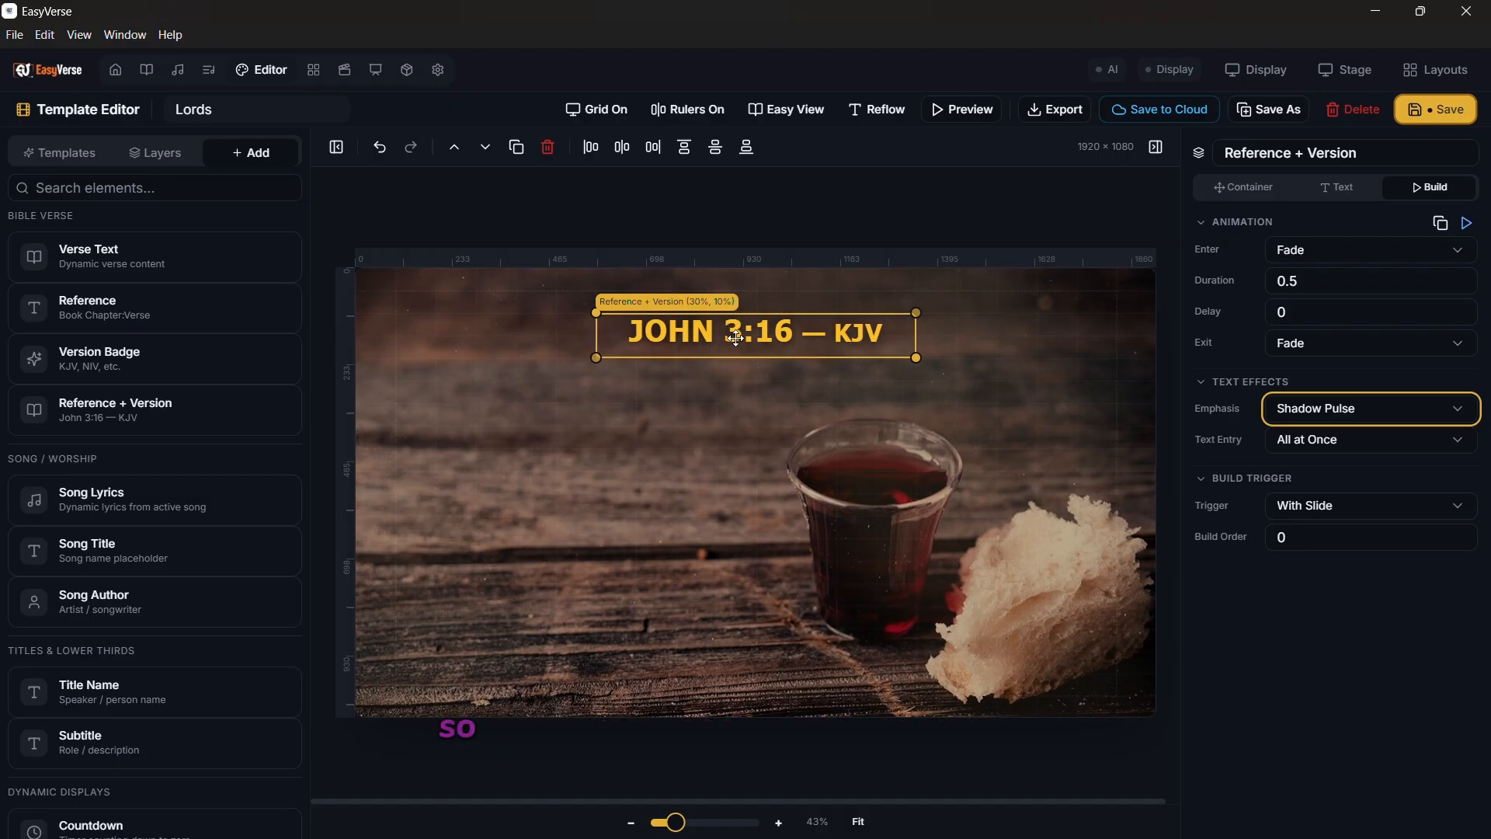
left_click(1352, 192)
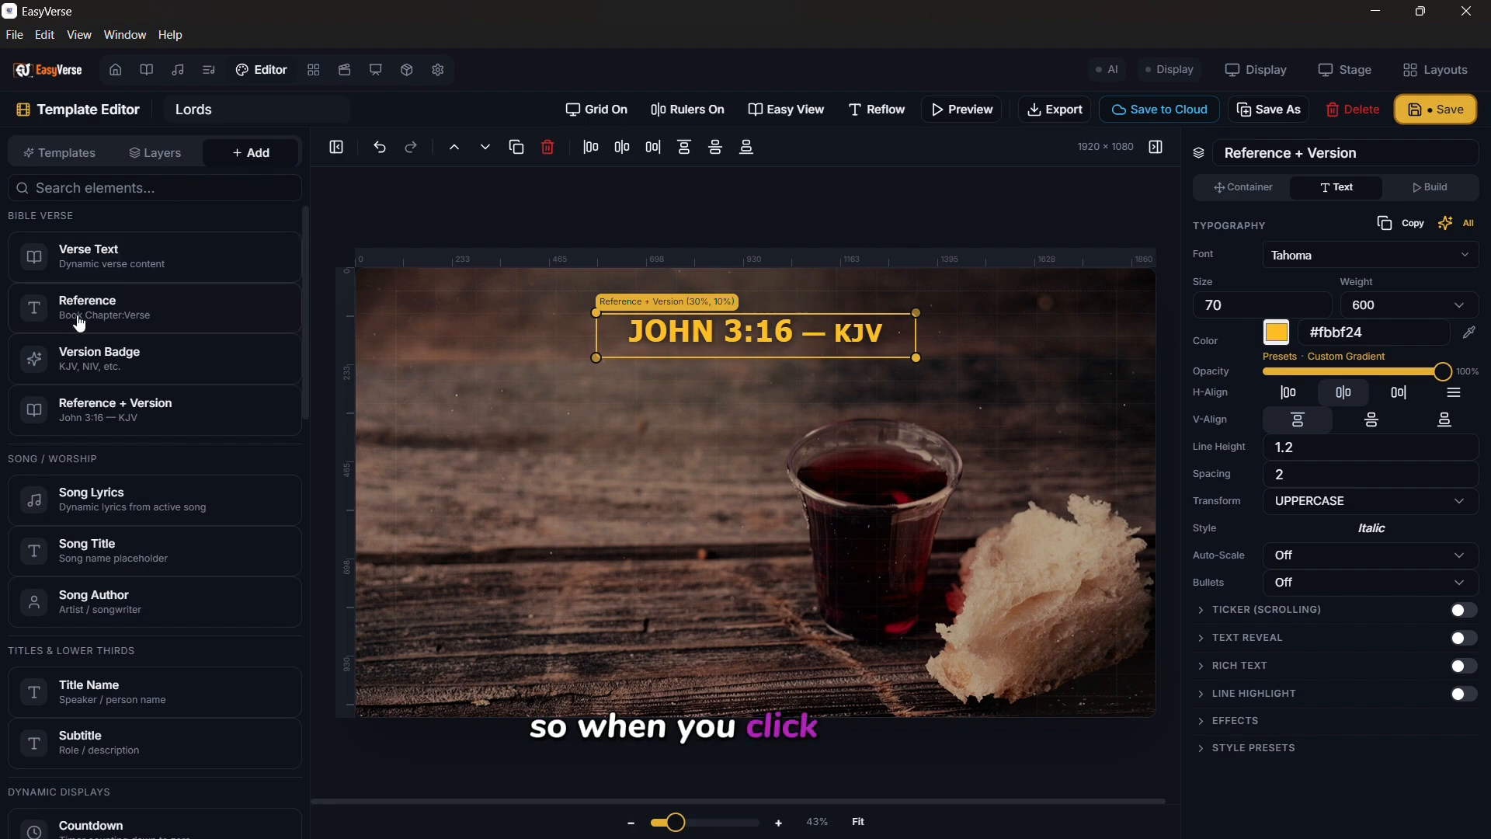
Look through the available element types and add a Verse Text element to the template.
scroll(145, 418, "down", 15)
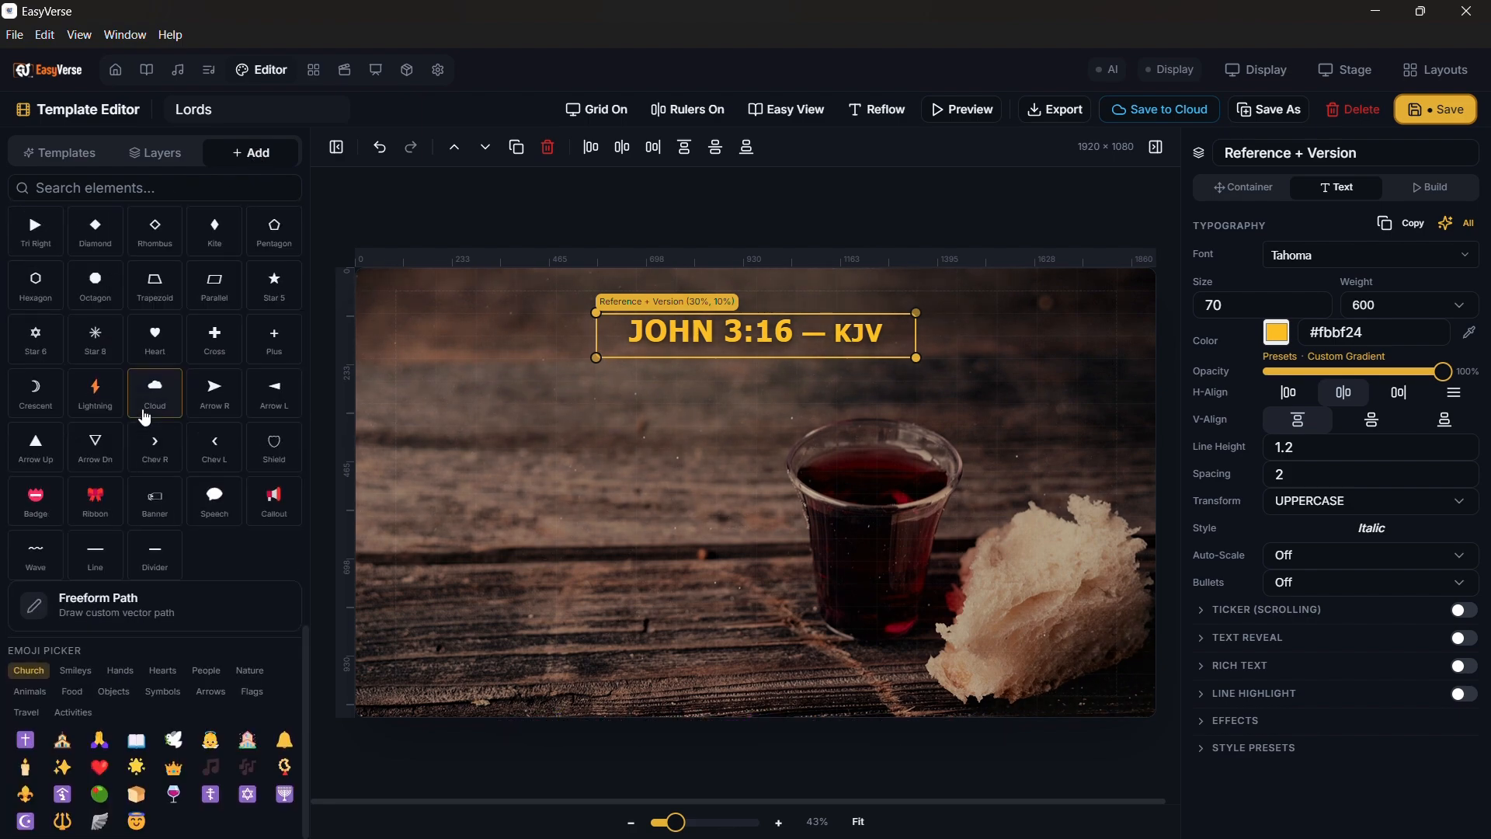
scroll(144, 418, "up", 6)
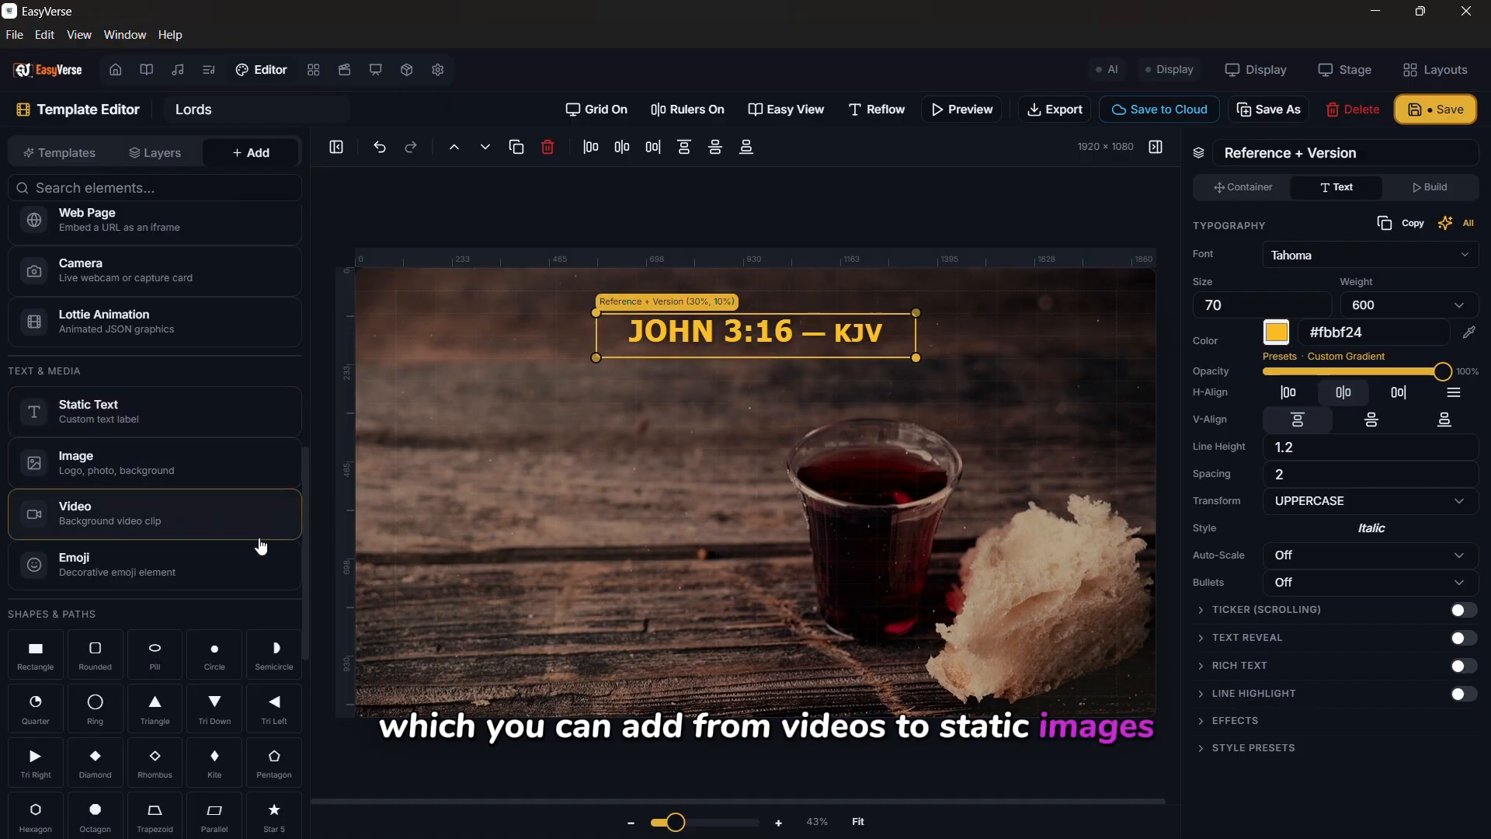
scroll(261, 546, "up", 3)
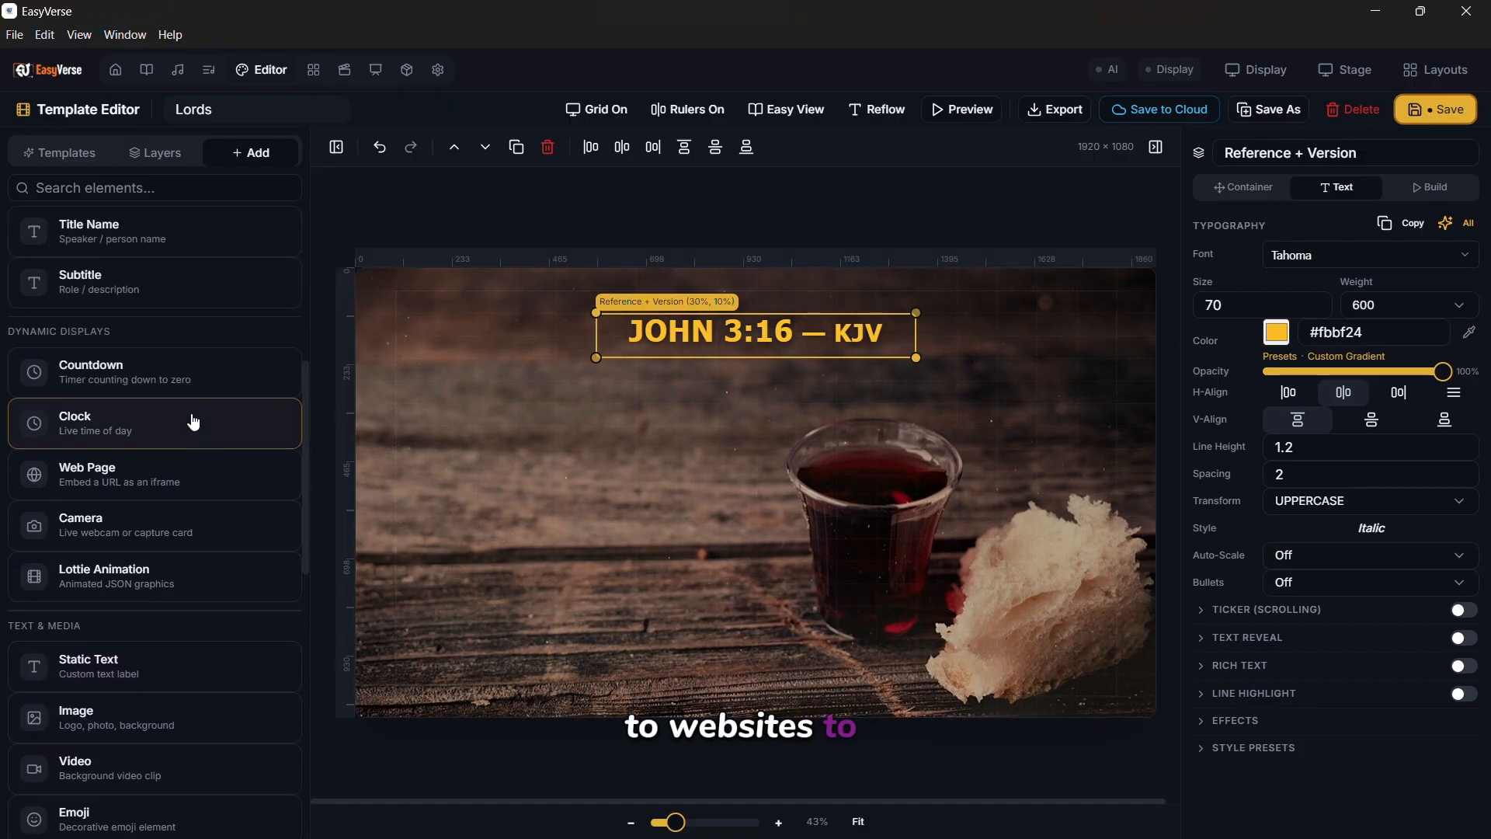
scroll(191, 419, "up", 3)
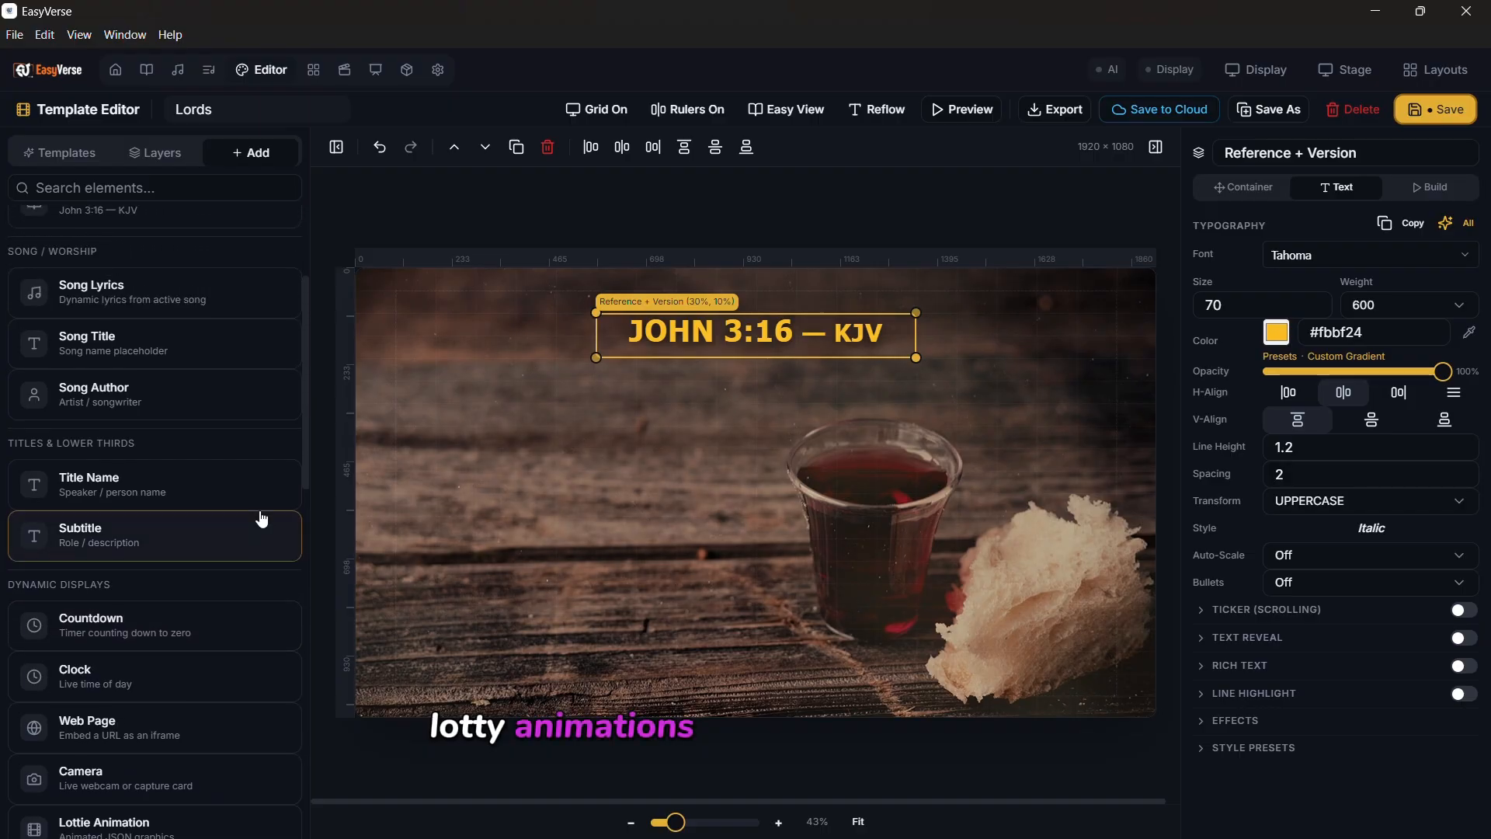
scroll(262, 519, "up", 3)
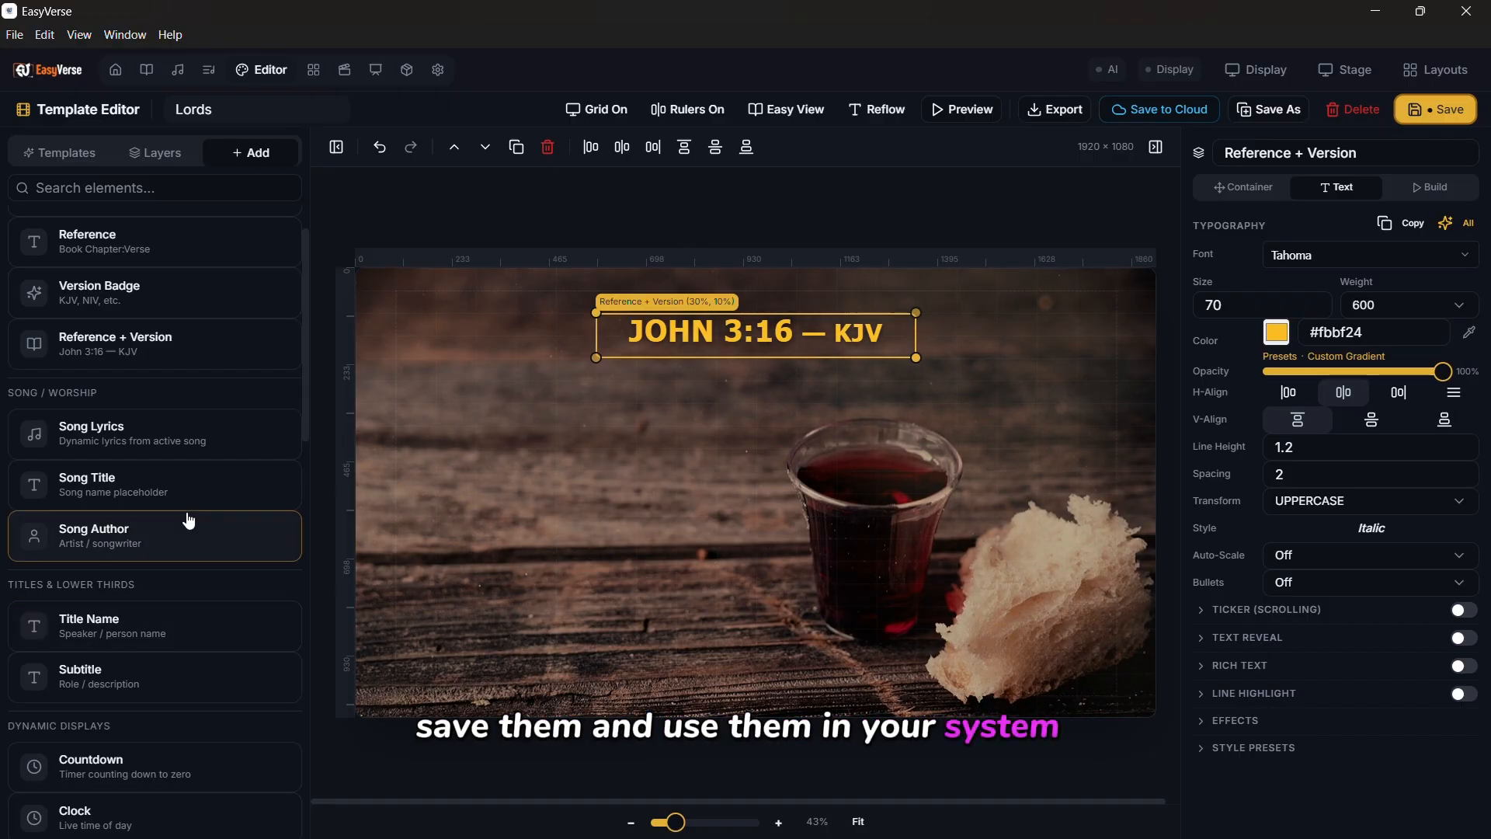
scroll(171, 288, "up", 1)
left_click(195, 269)
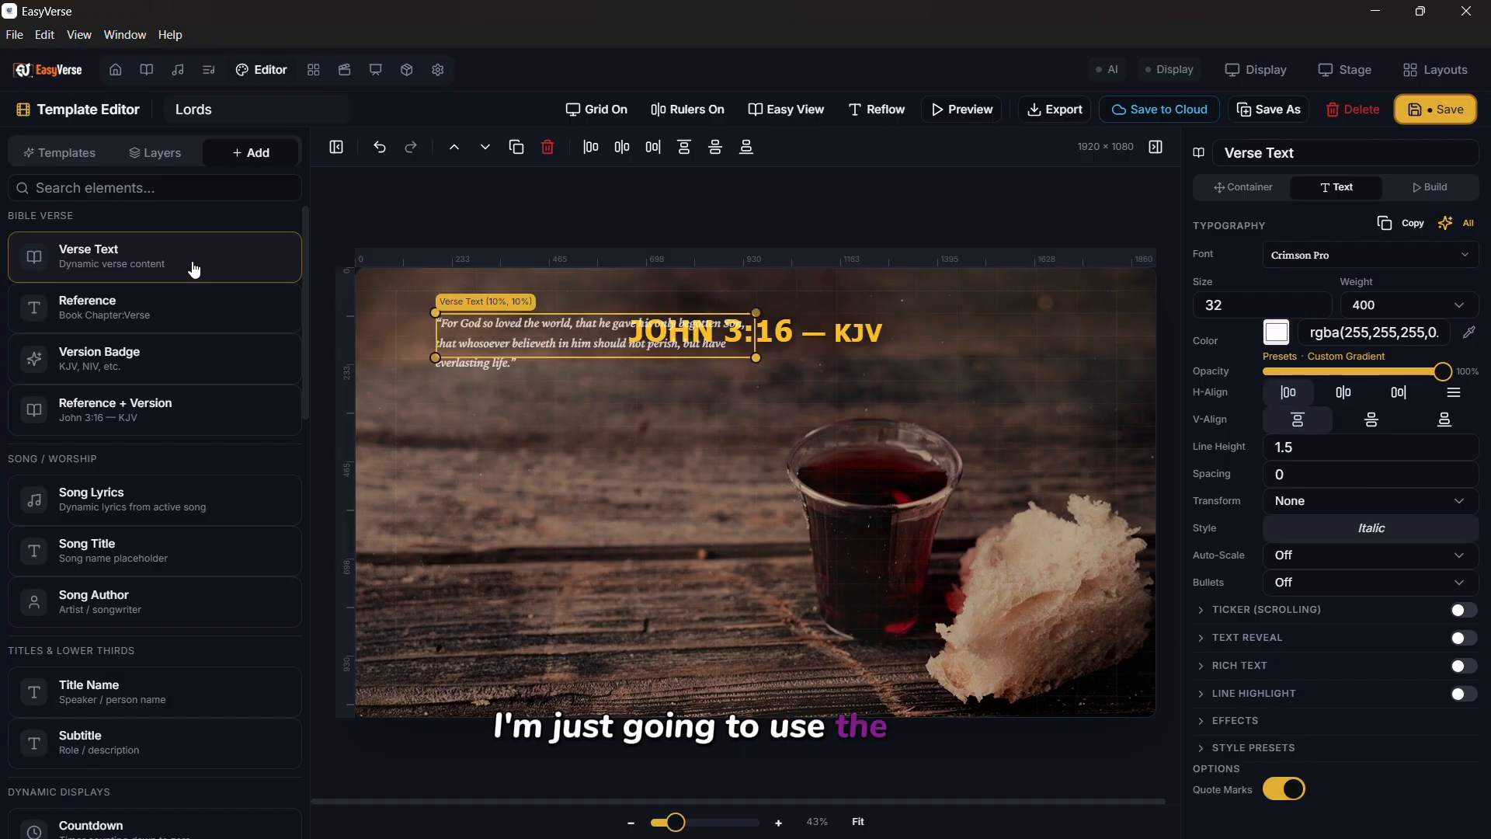
Place the verse text just below the reference and resize its box to about 91% of the canvas width and 24% of its height.
left_click(618, 155)
left_click_drag(847, 352, 855, 416)
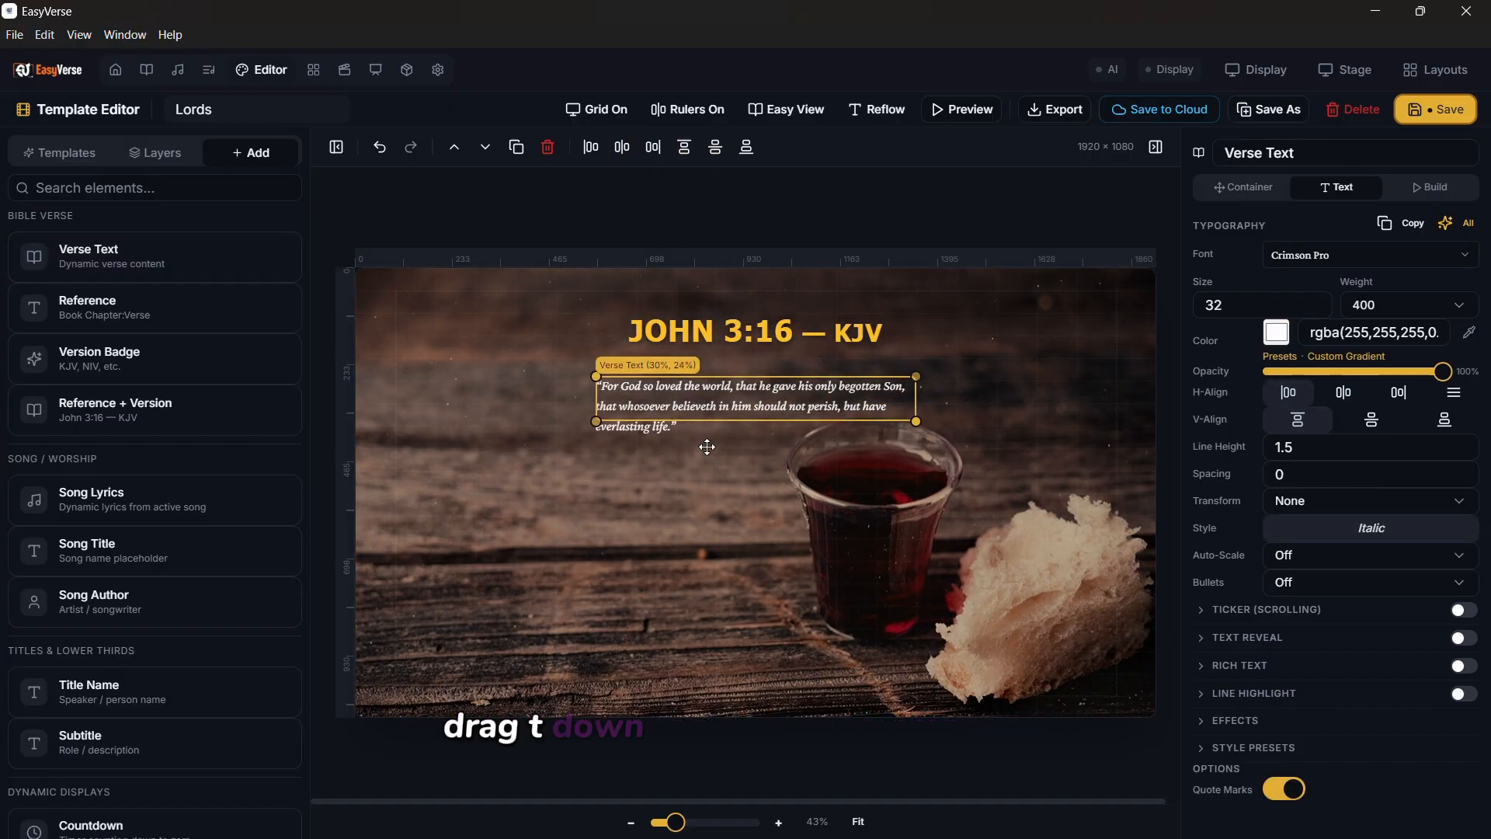
left_click_drag(597, 424, 440, 346)
left_click_drag(1145, 493, 1119, 457)
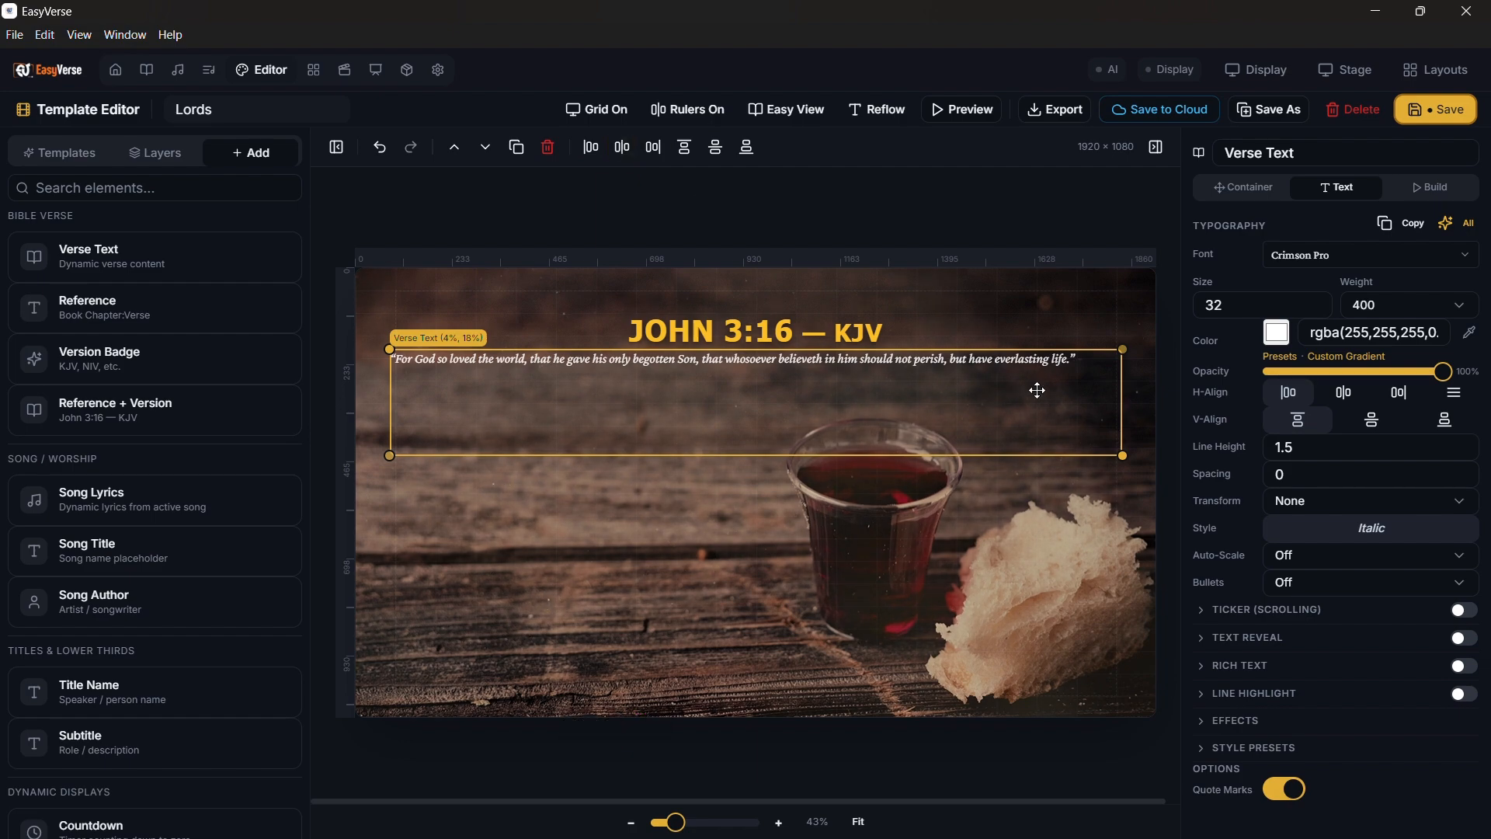
Centre the verse text horizontally and turn off its quote marks.
left_click(1357, 397)
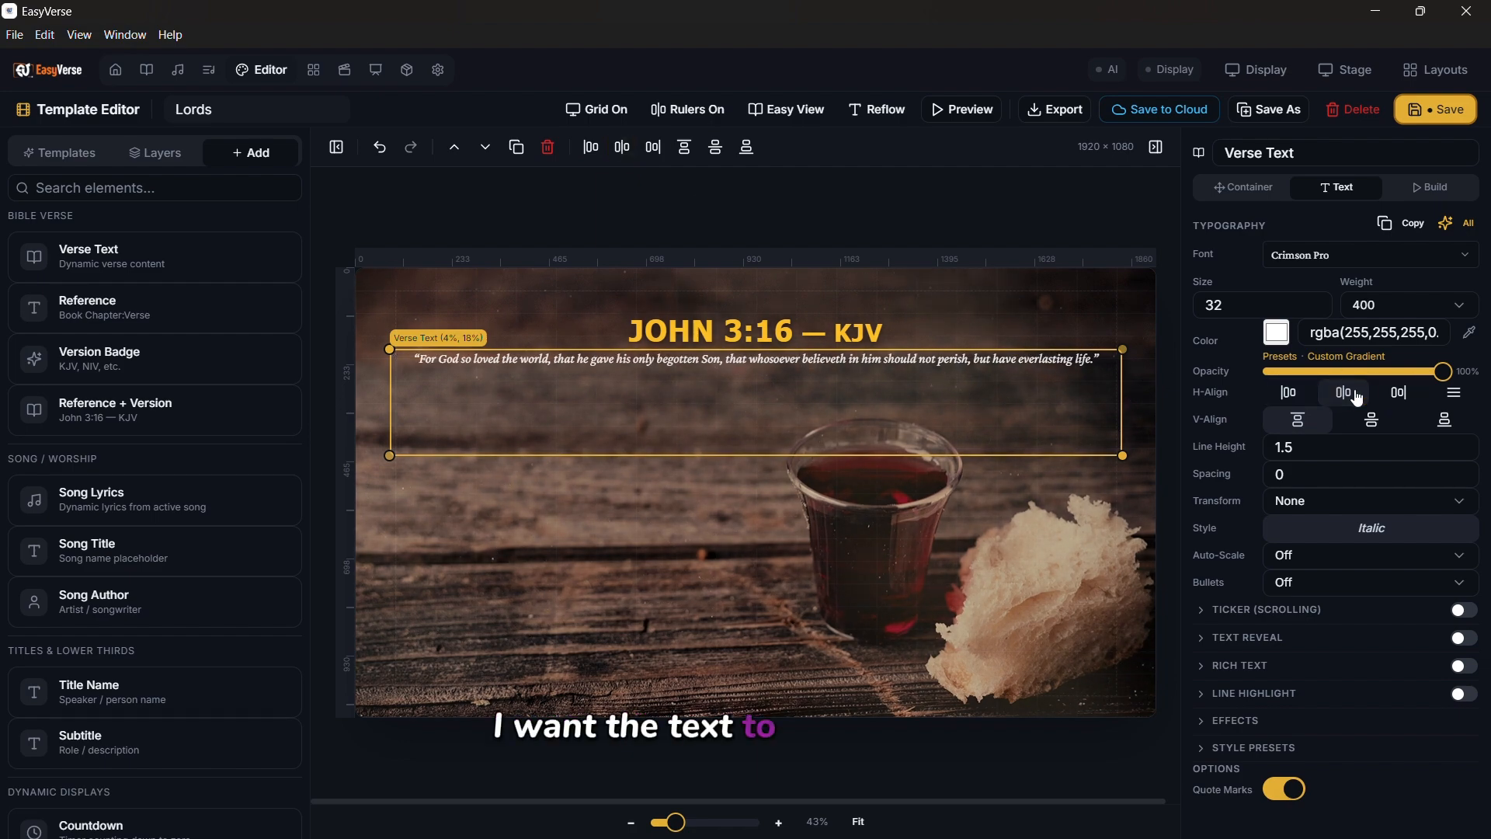
left_click(1286, 790)
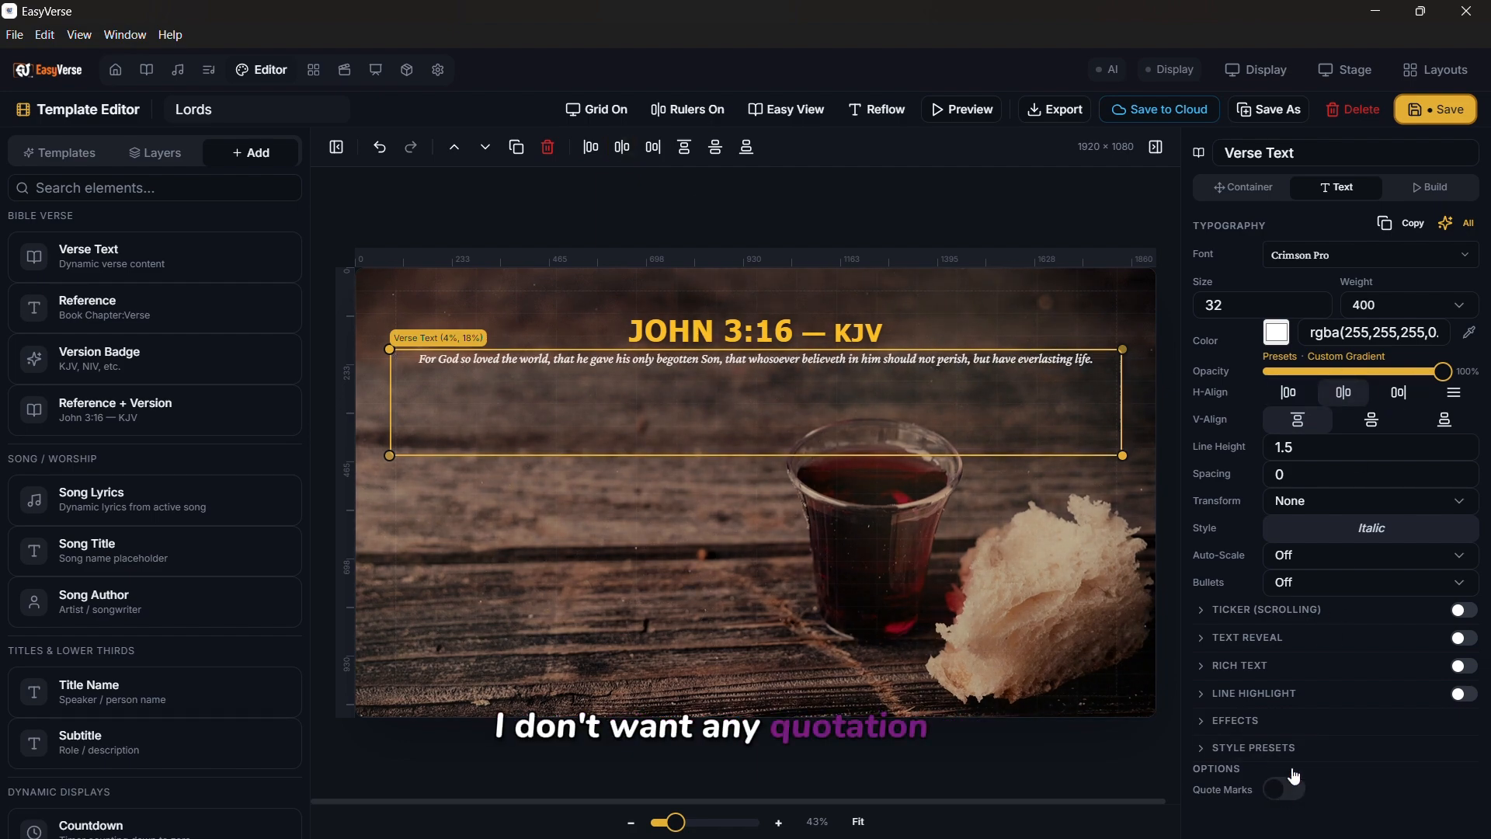
Set the verse text's font to Tahoma and remove its italic style.
left_click(1367, 254)
type("t")
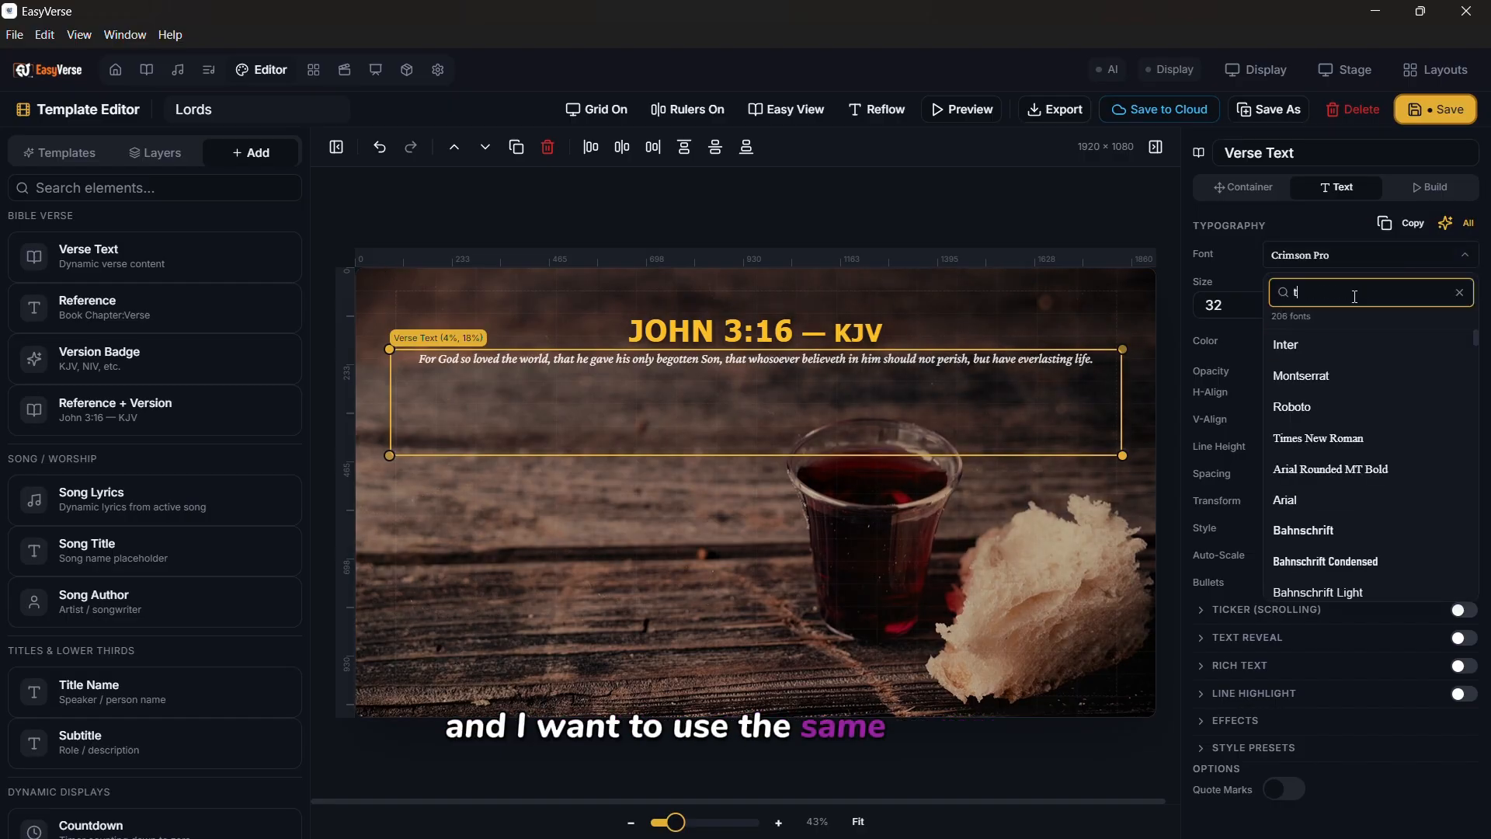
type("ah")
left_click(1320, 344)
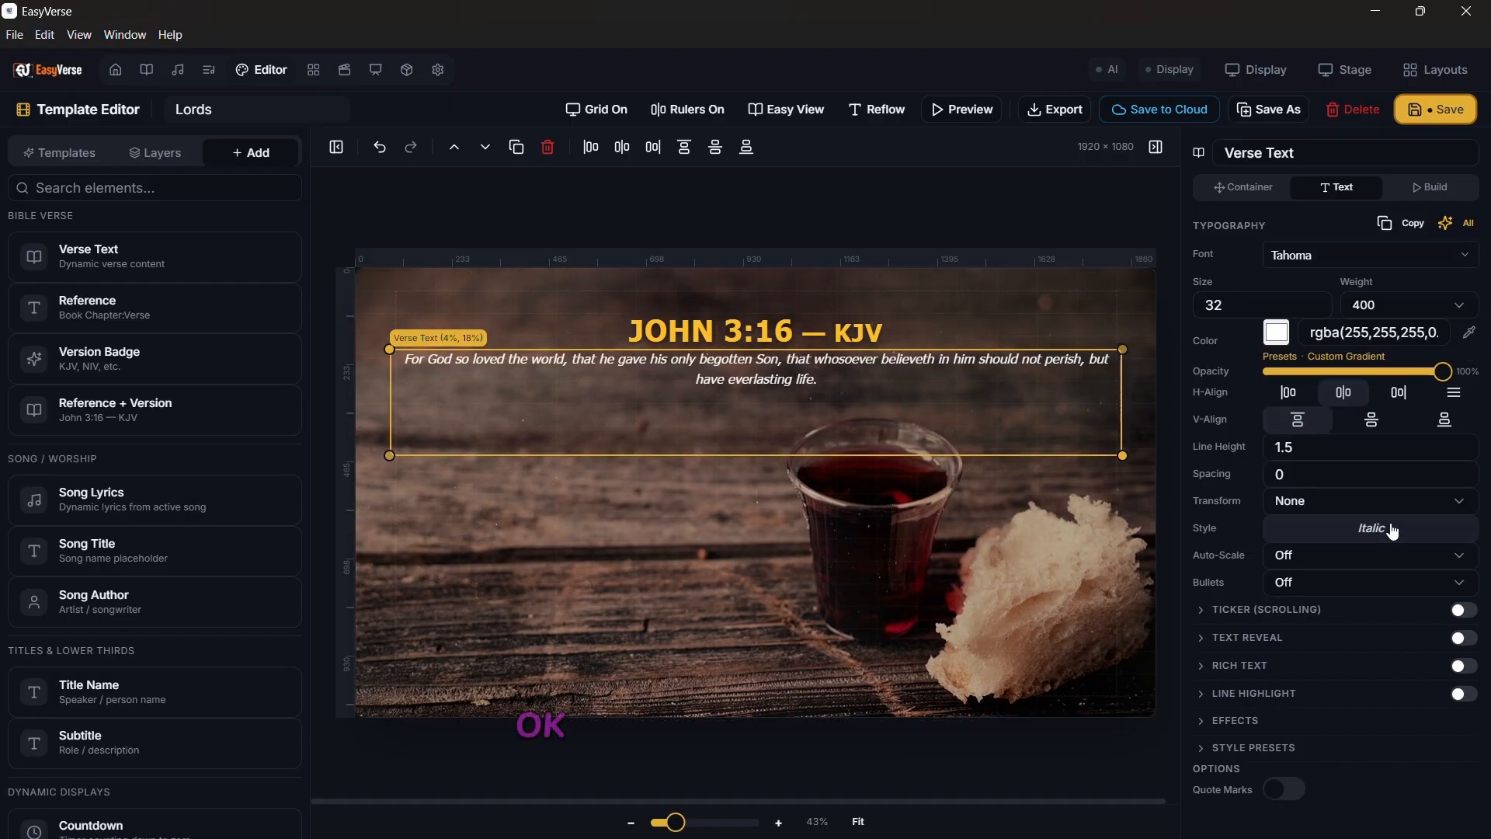
left_click(1392, 530)
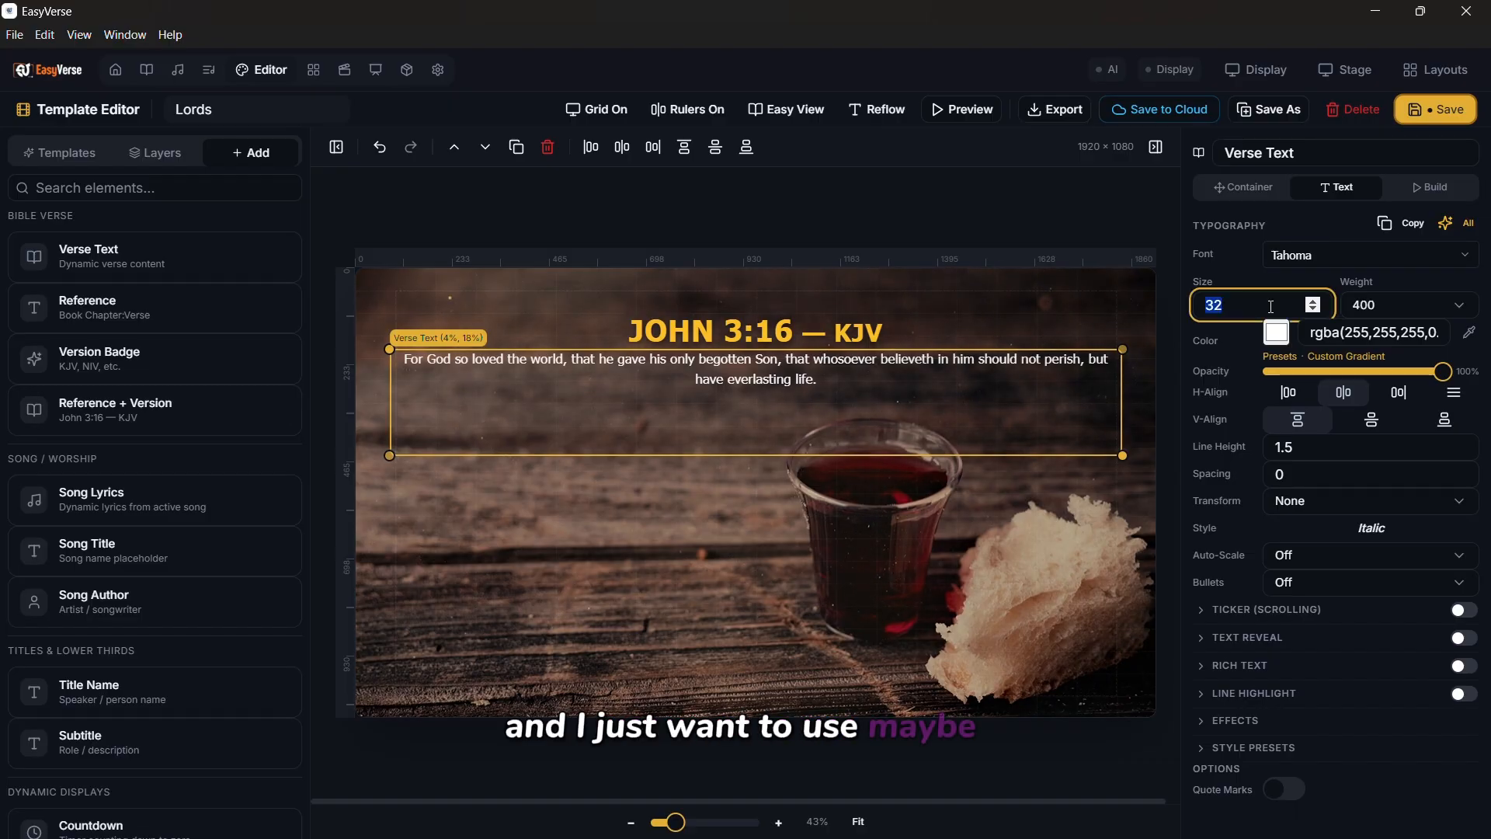
Set the verse text's font size to 60 and its weight to 600.
type("60")
left_click(1401, 305)
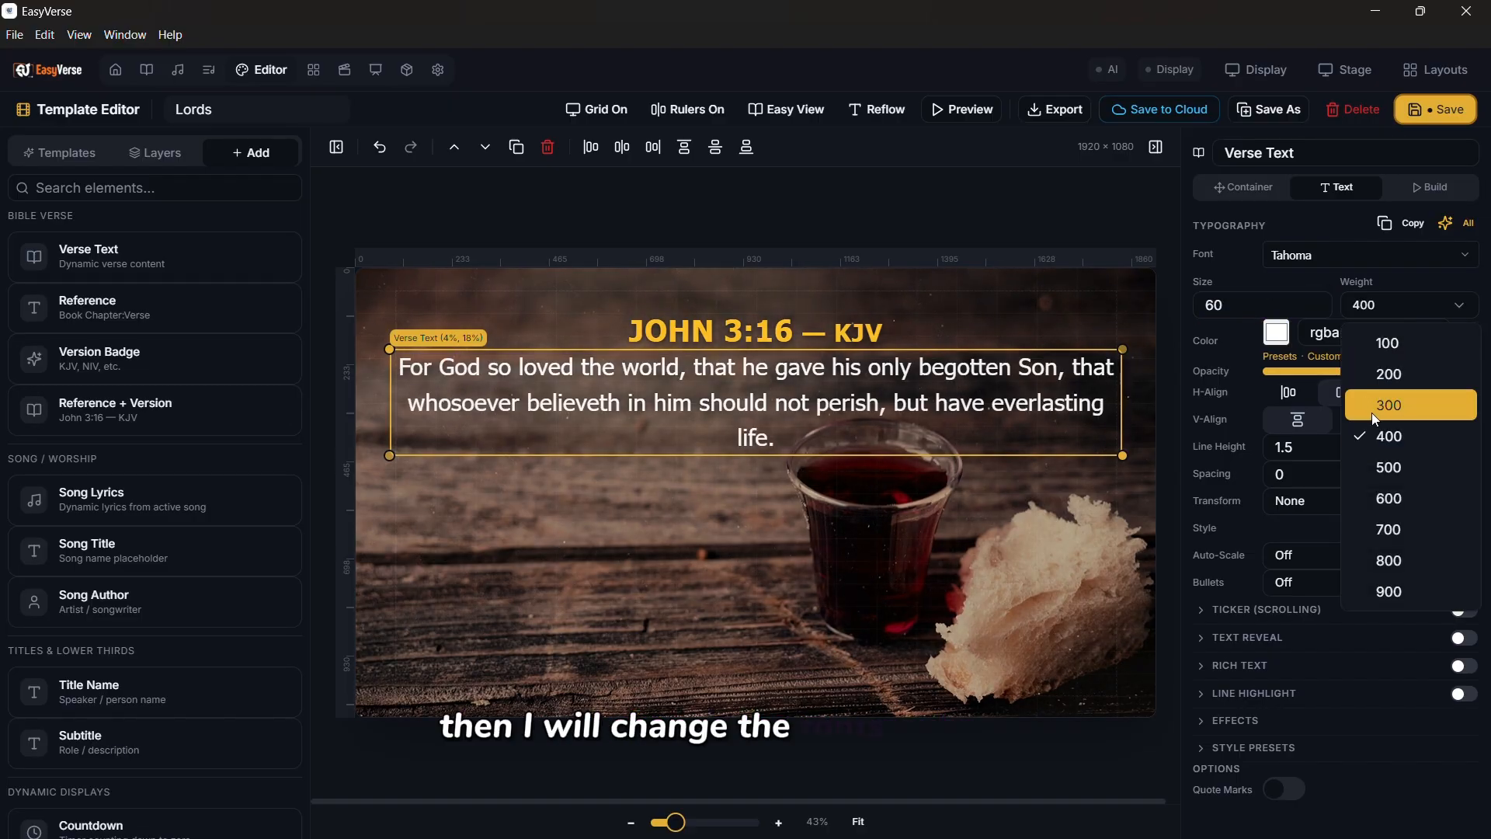
left_click(1401, 498)
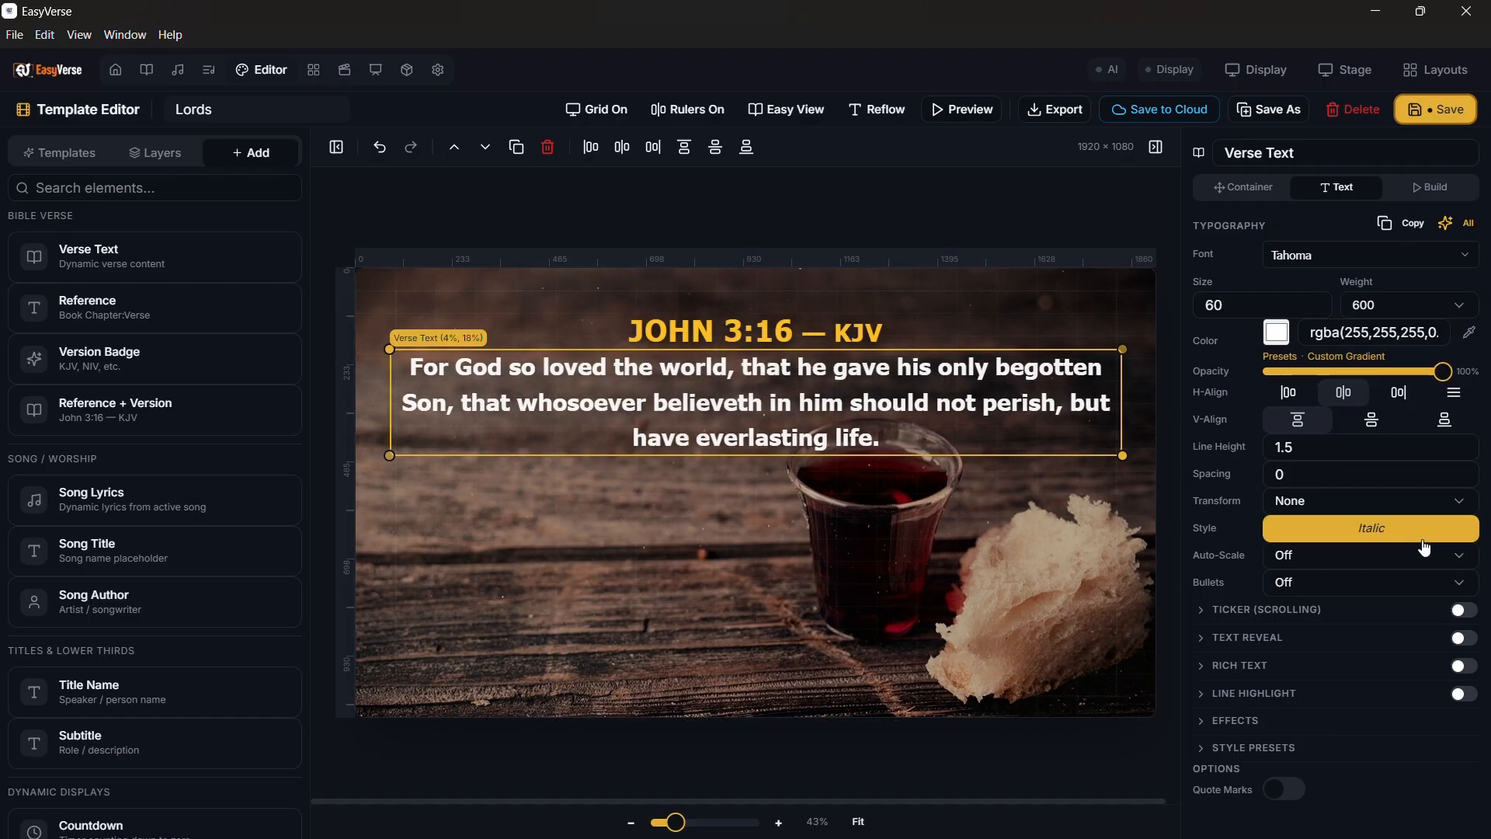
Try Shrink to Fit and Grow to Fill scaling on the verse text and settle on Auto Fit.
left_click(1390, 556)
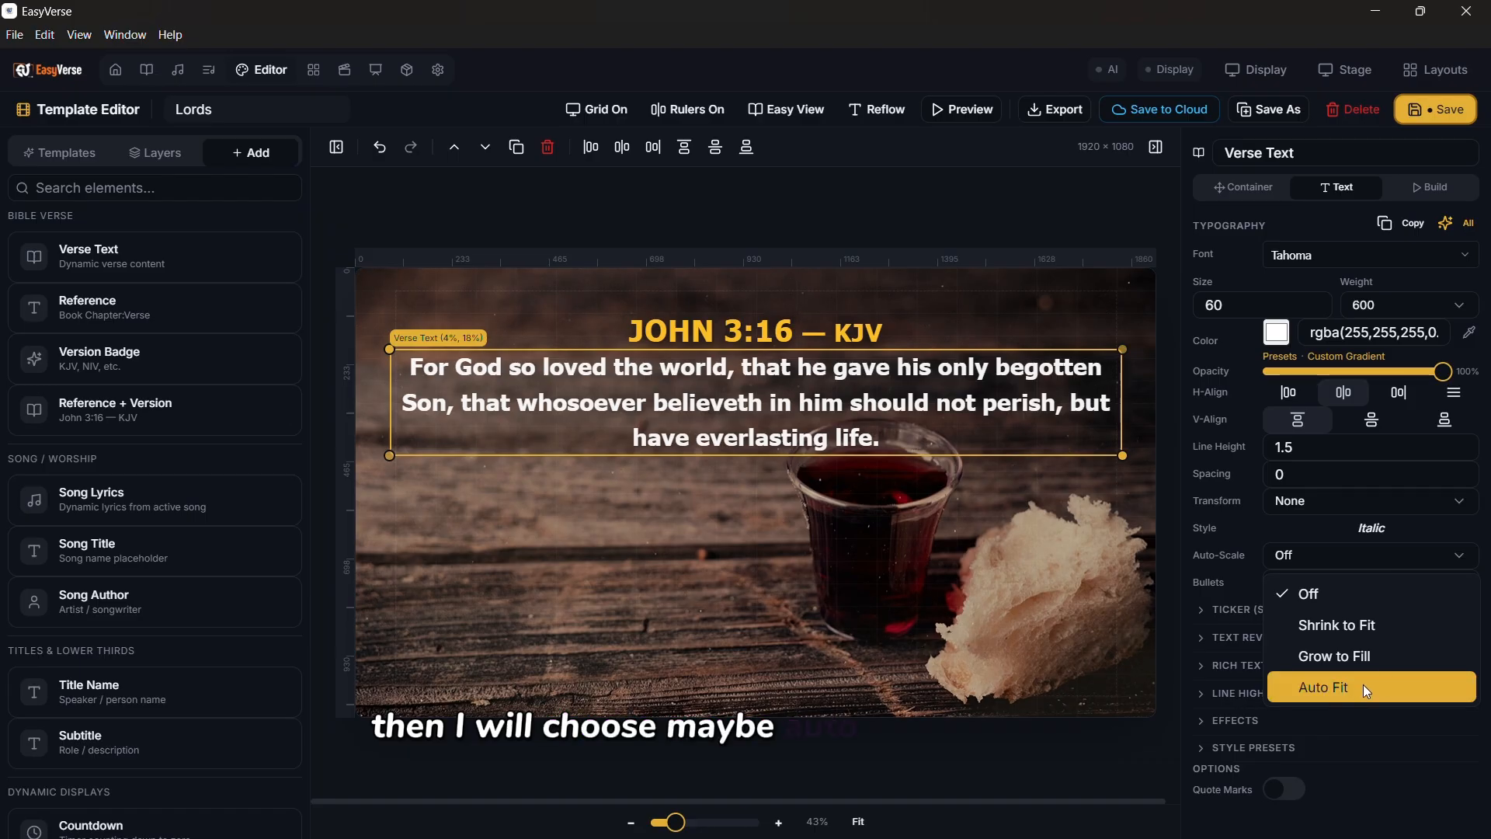
left_click(1378, 627)
left_click(1362, 556)
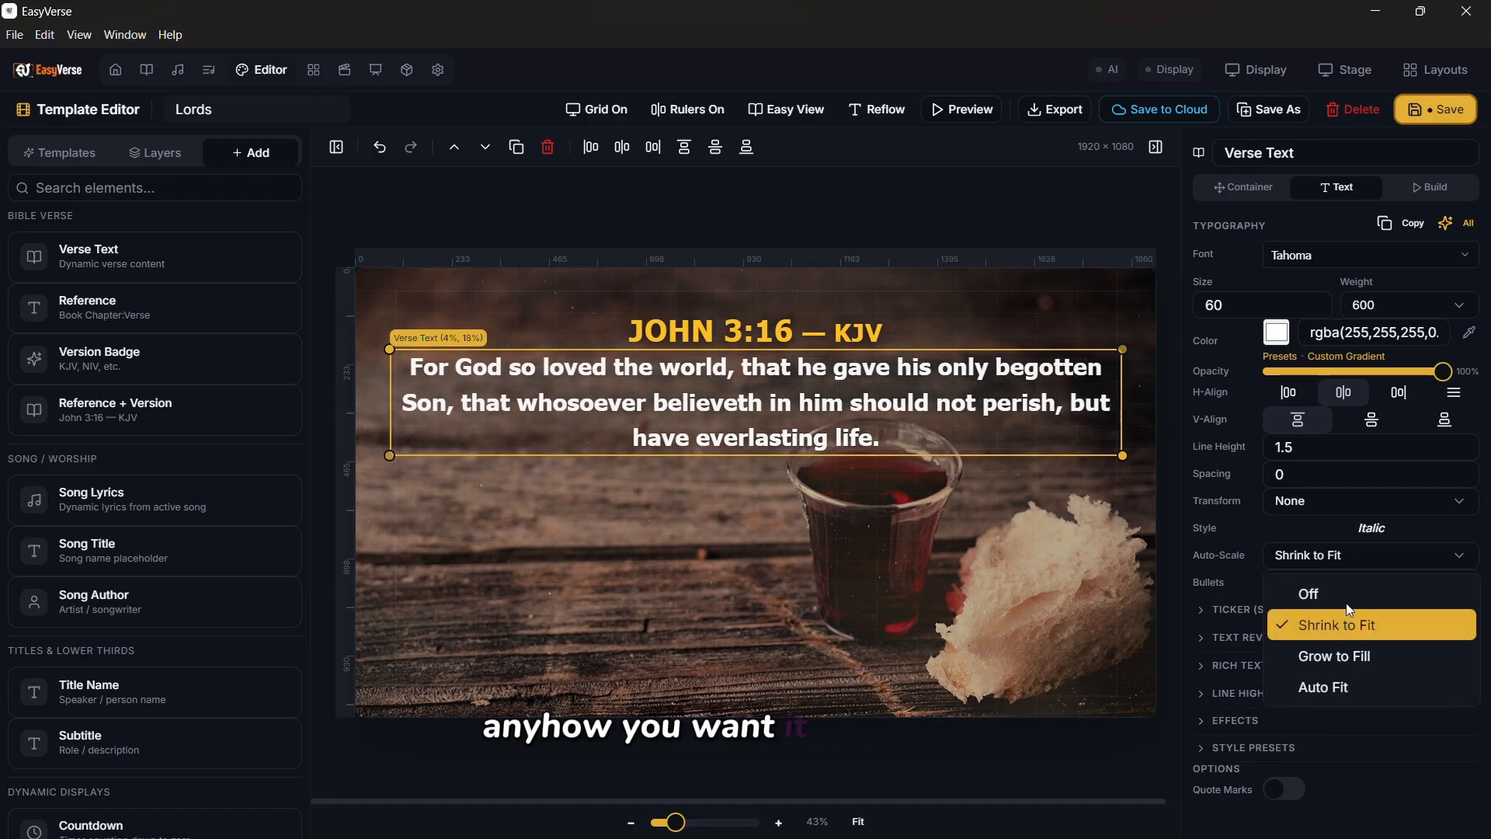
left_click(1335, 658)
left_click(1355, 557)
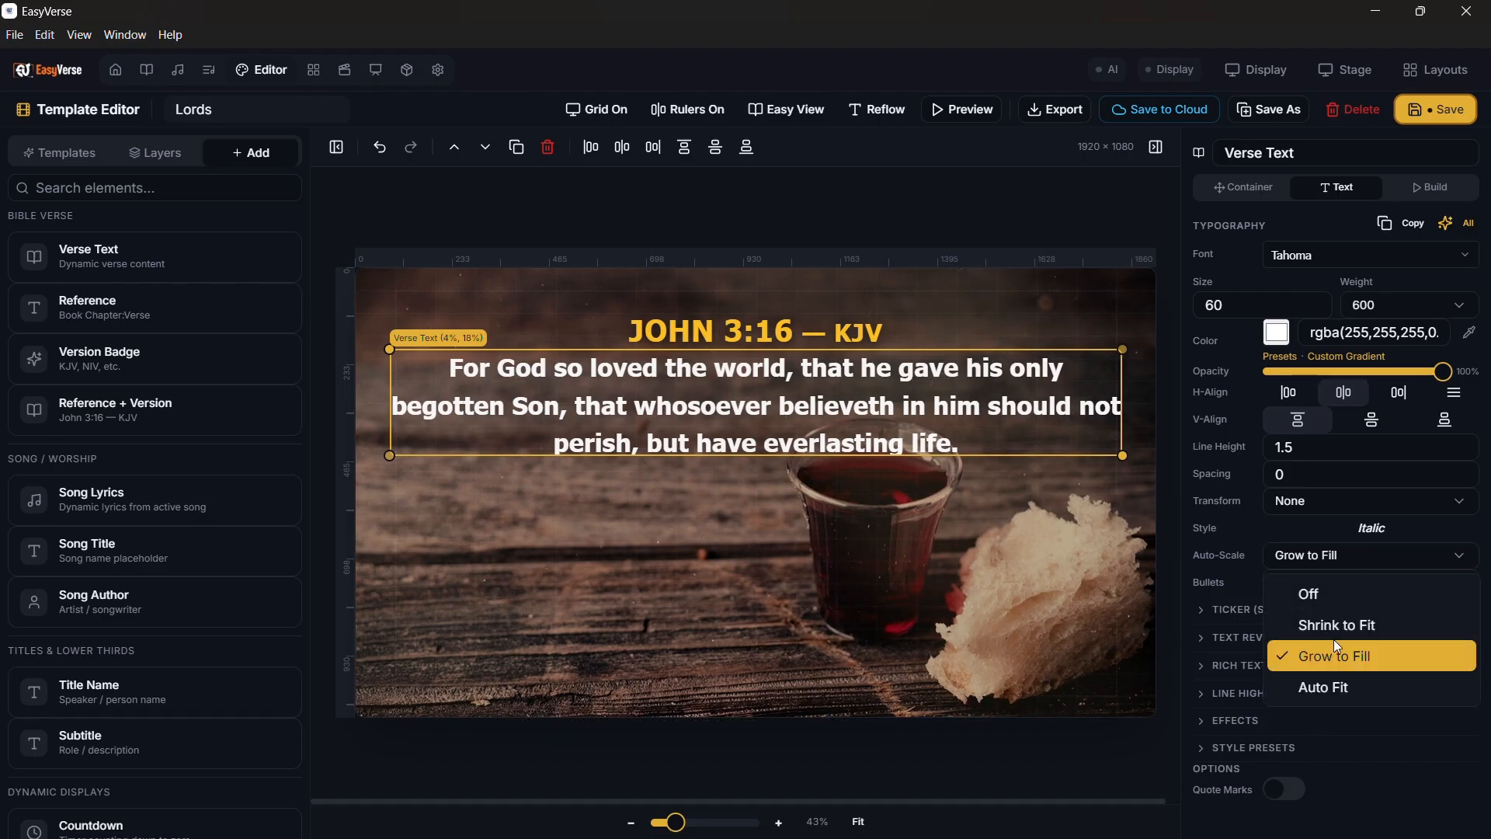
left_click(1342, 686)
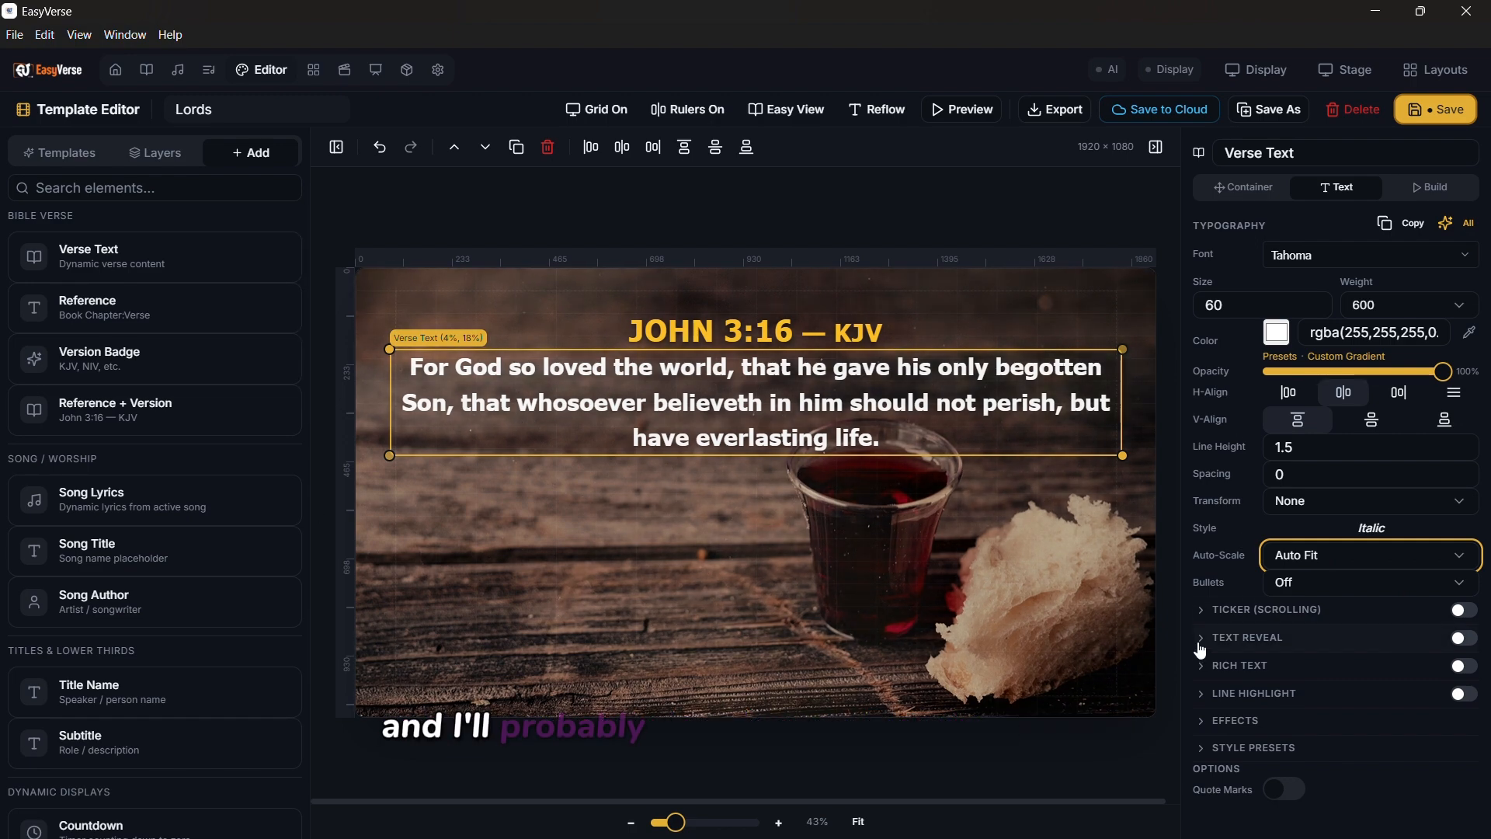
Enable the shadow text effect on the verse text.
left_click(1200, 726)
scroll(1280, 687, "down", 1)
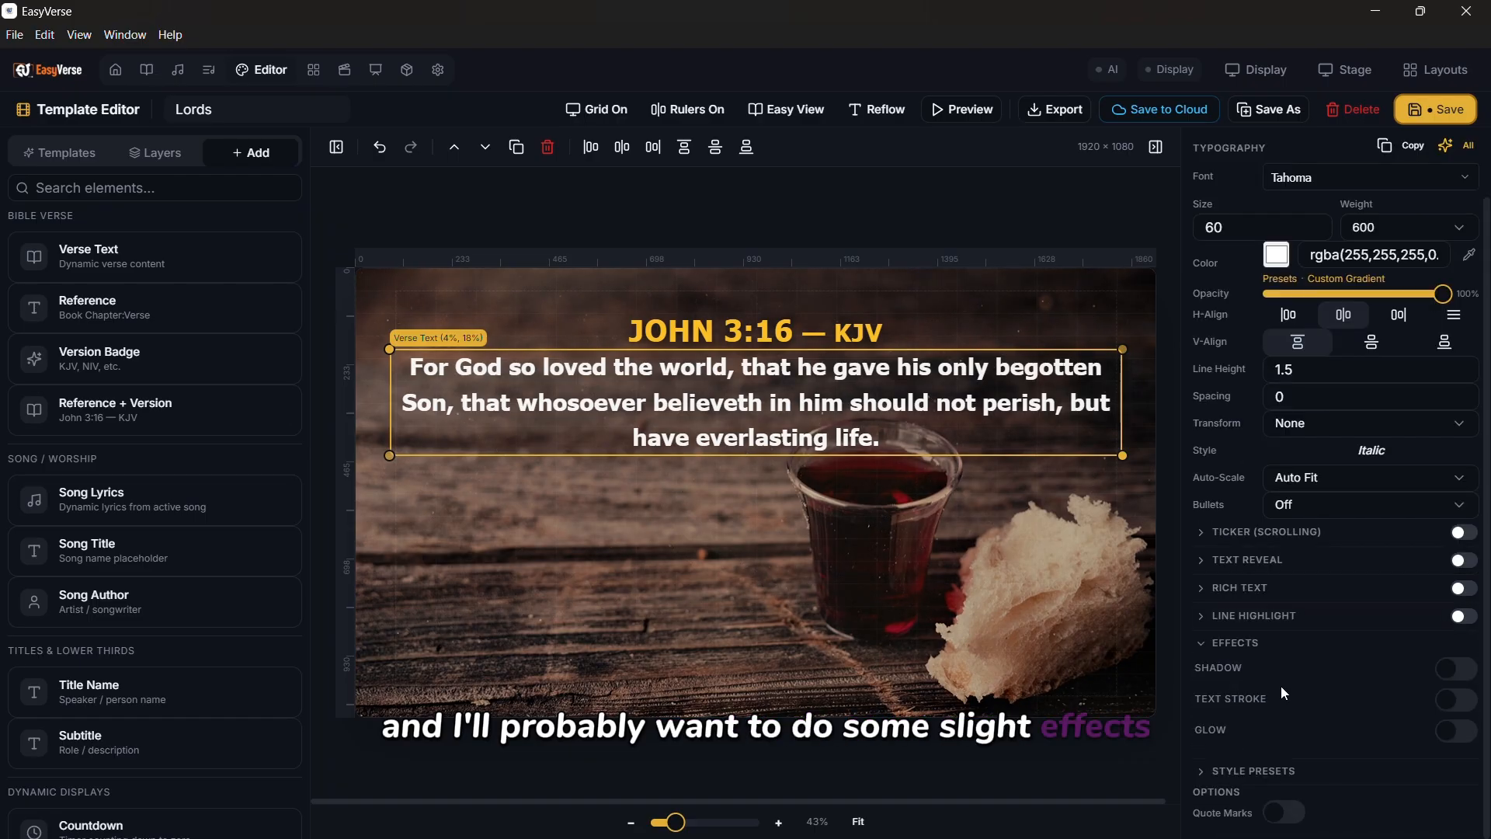
left_click(1461, 677)
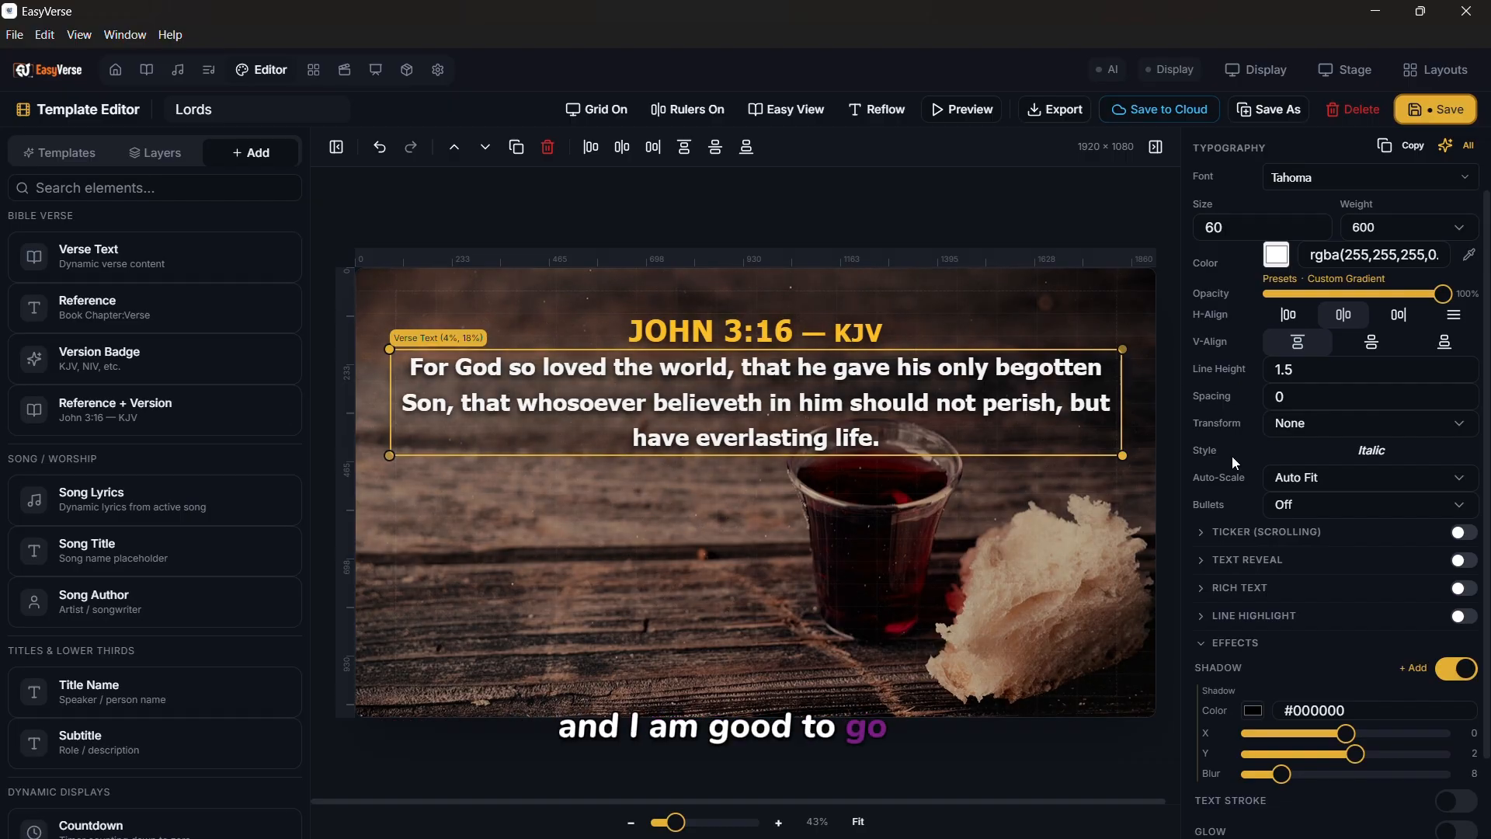
Reduce the font size of the Reference + Version text to slightly below 65.
left_click(786, 319)
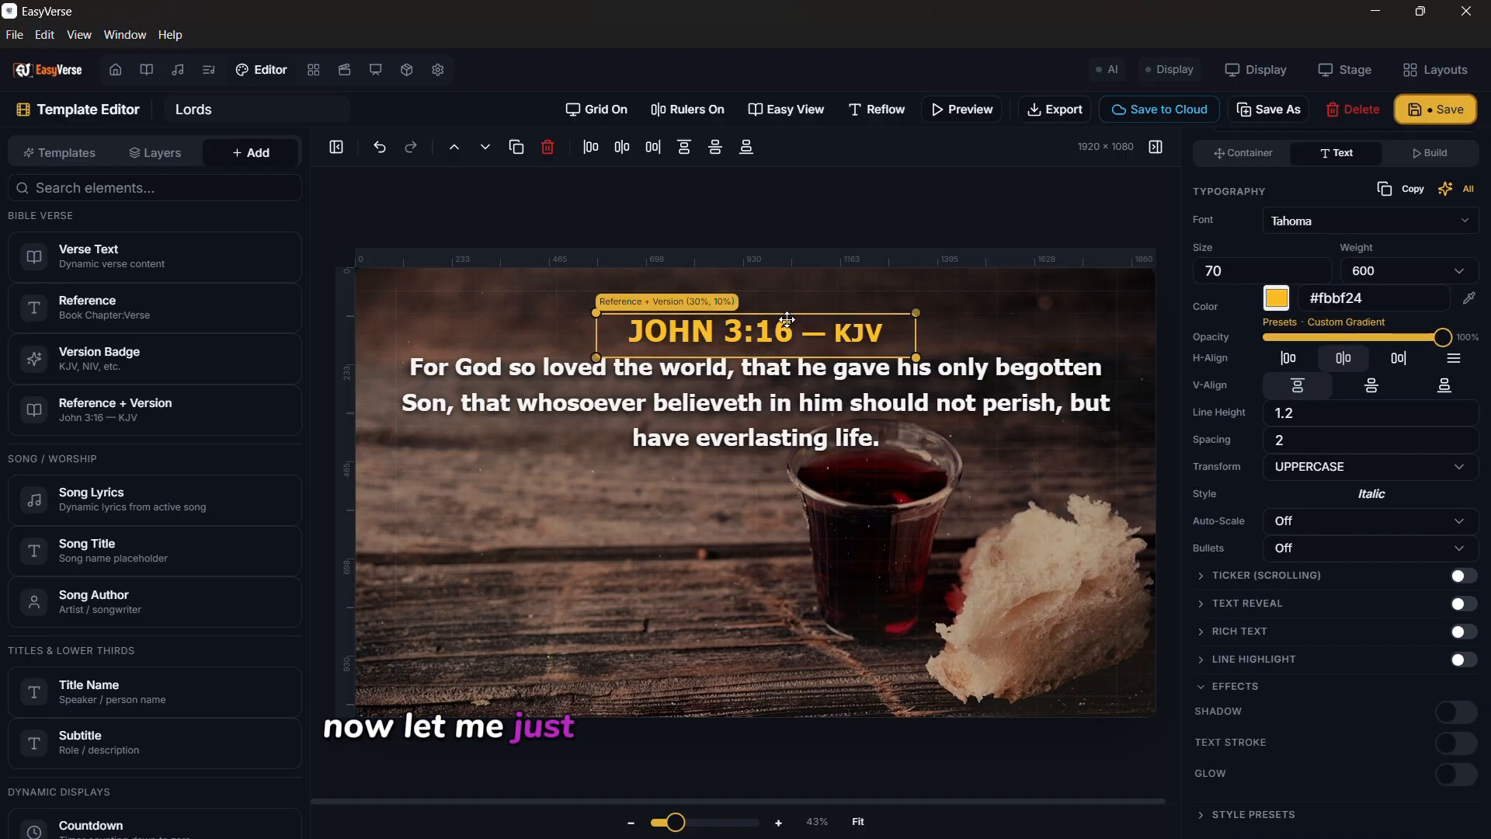
left_click(1315, 275)
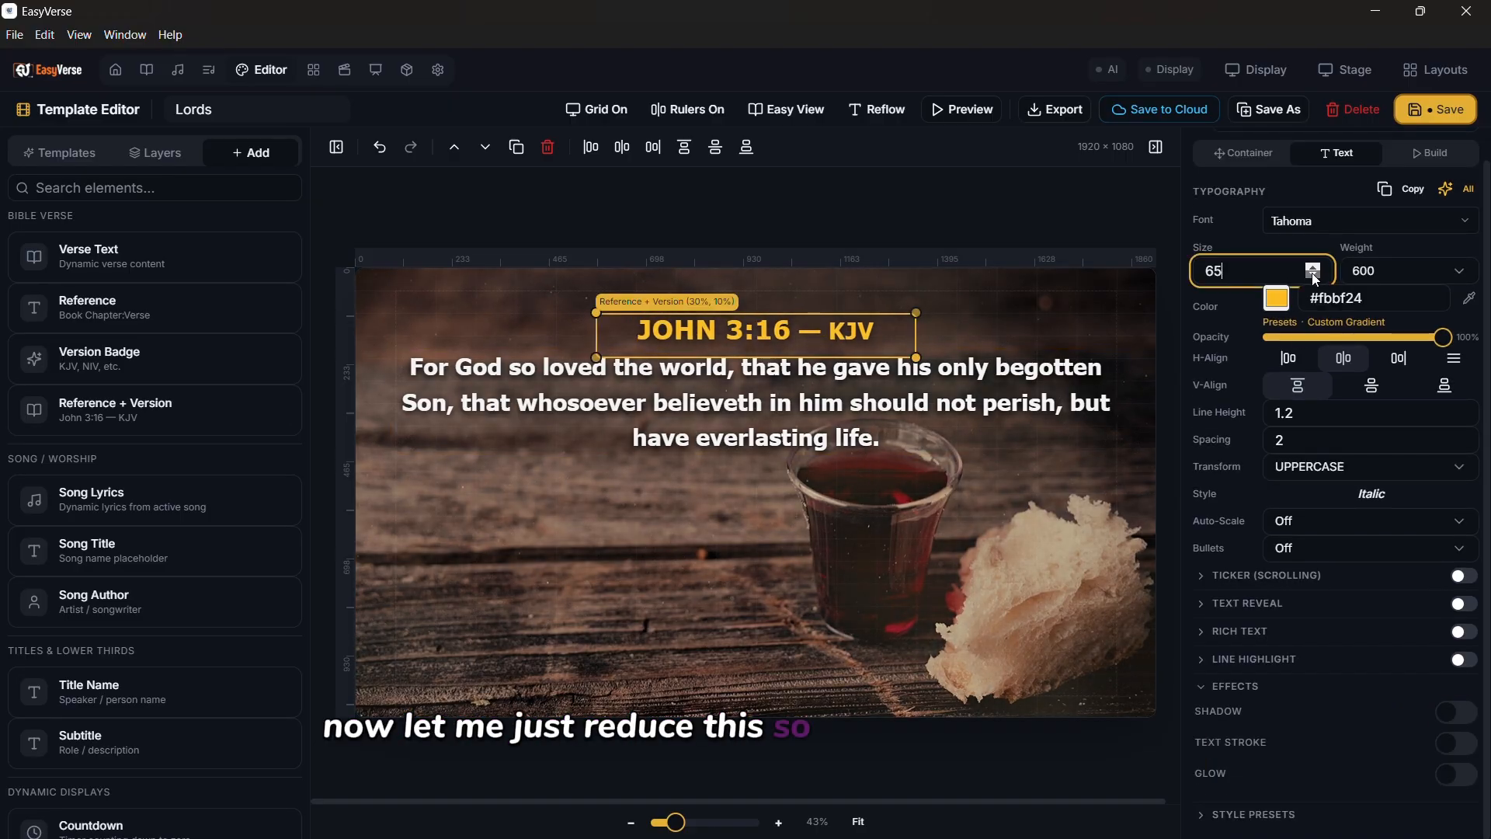
Nudge the verse text up to about 17% of the canvas height and preview the template.
left_click(815, 381)
key("Up")
key("Up")
key("Up")
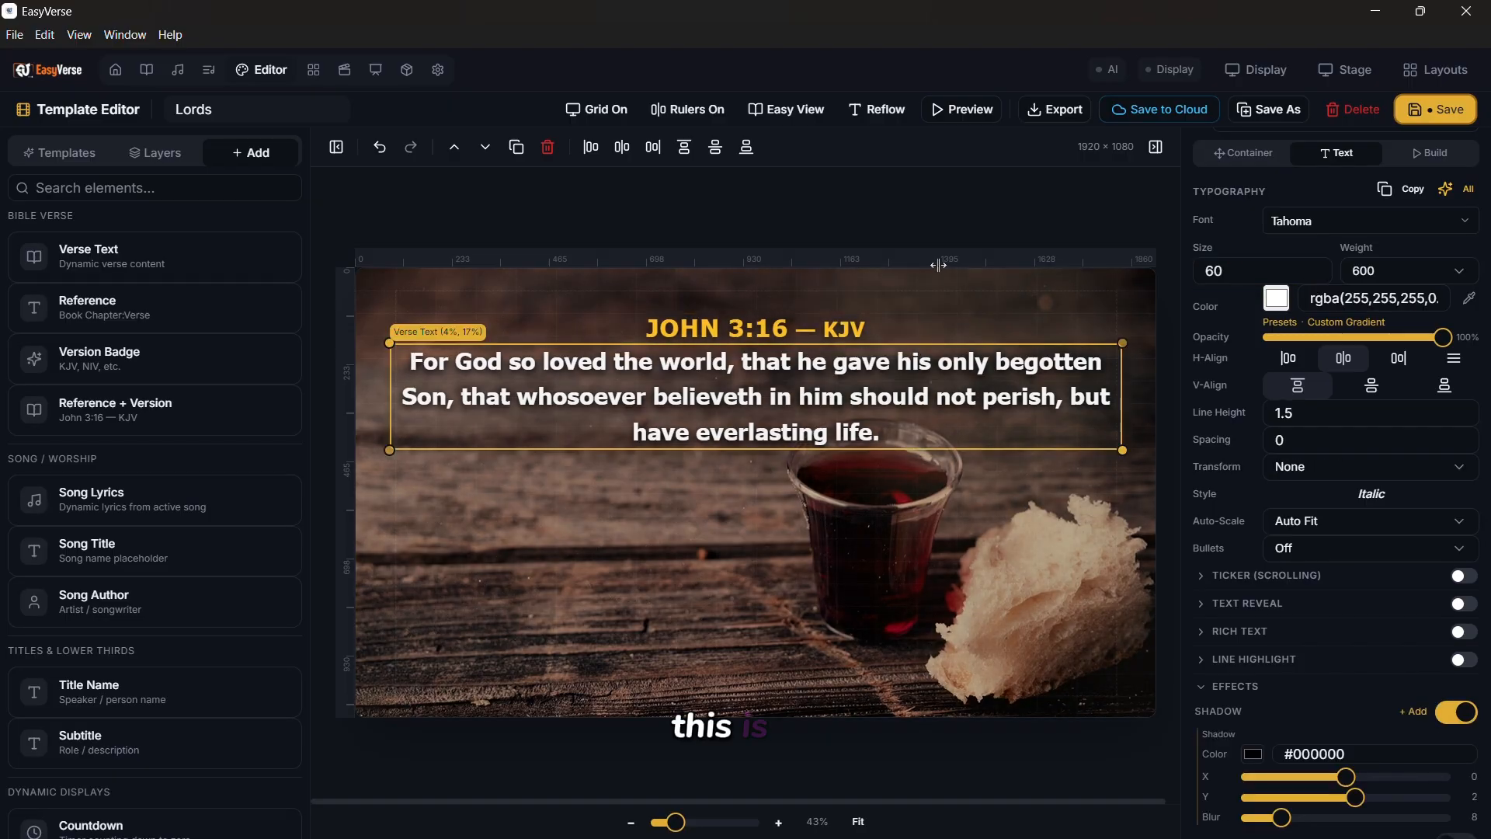
left_click(966, 109)
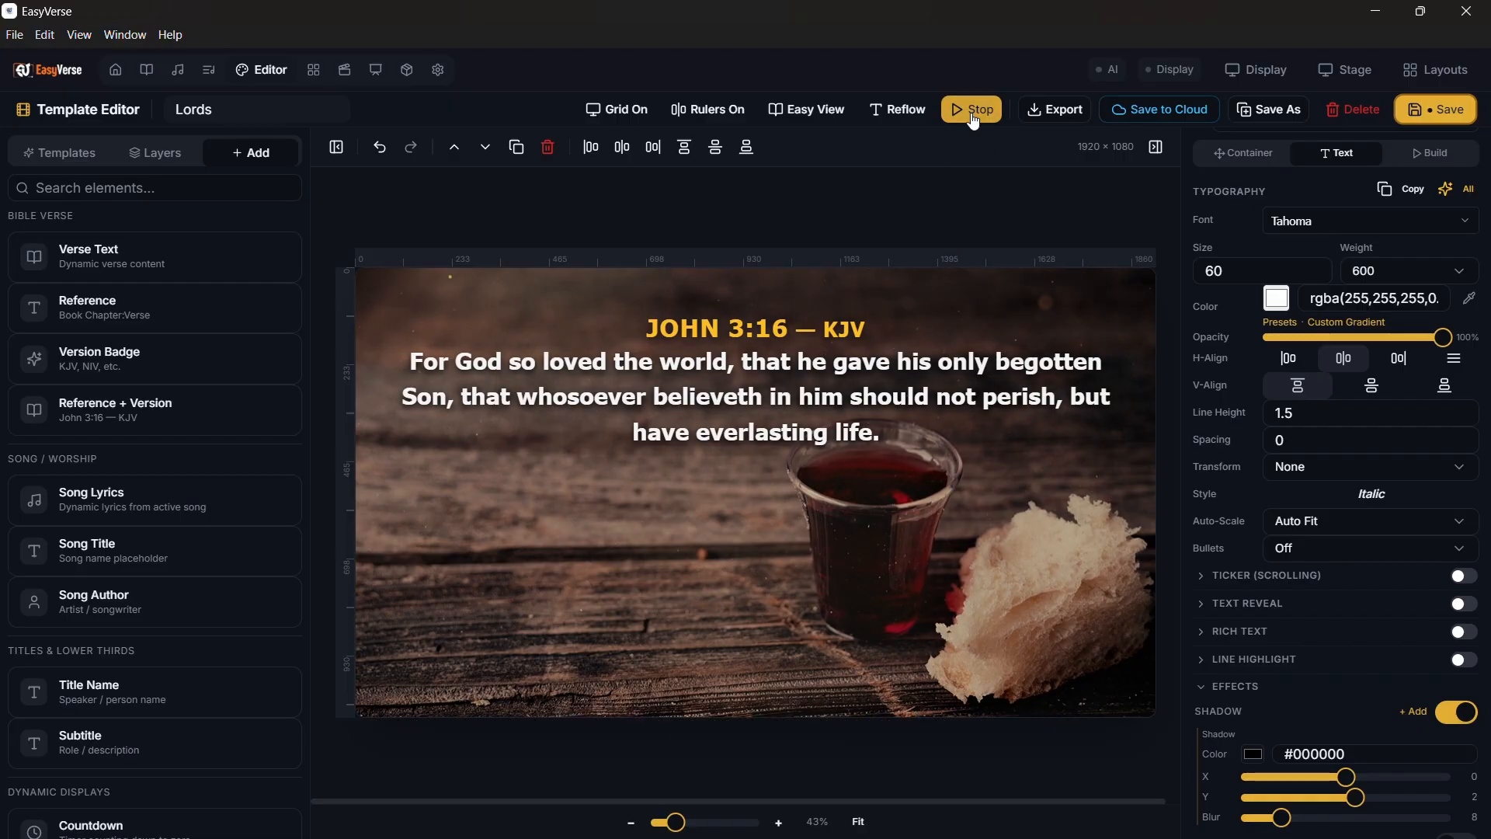
left_click(972, 110)
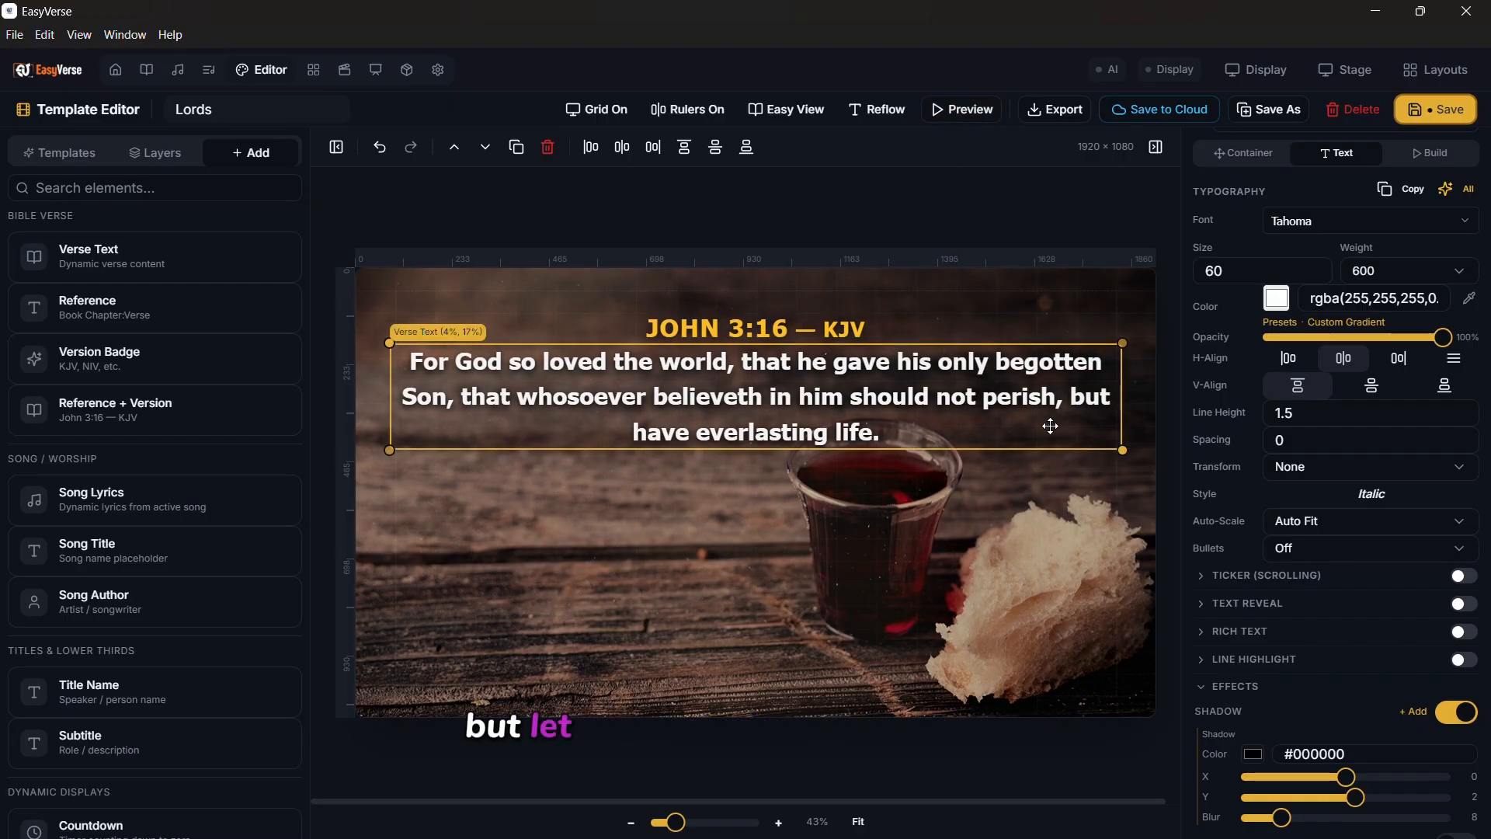
Set the verse text's enter animation duration to 0.3 and preview the Fade animation.
left_click(1426, 159)
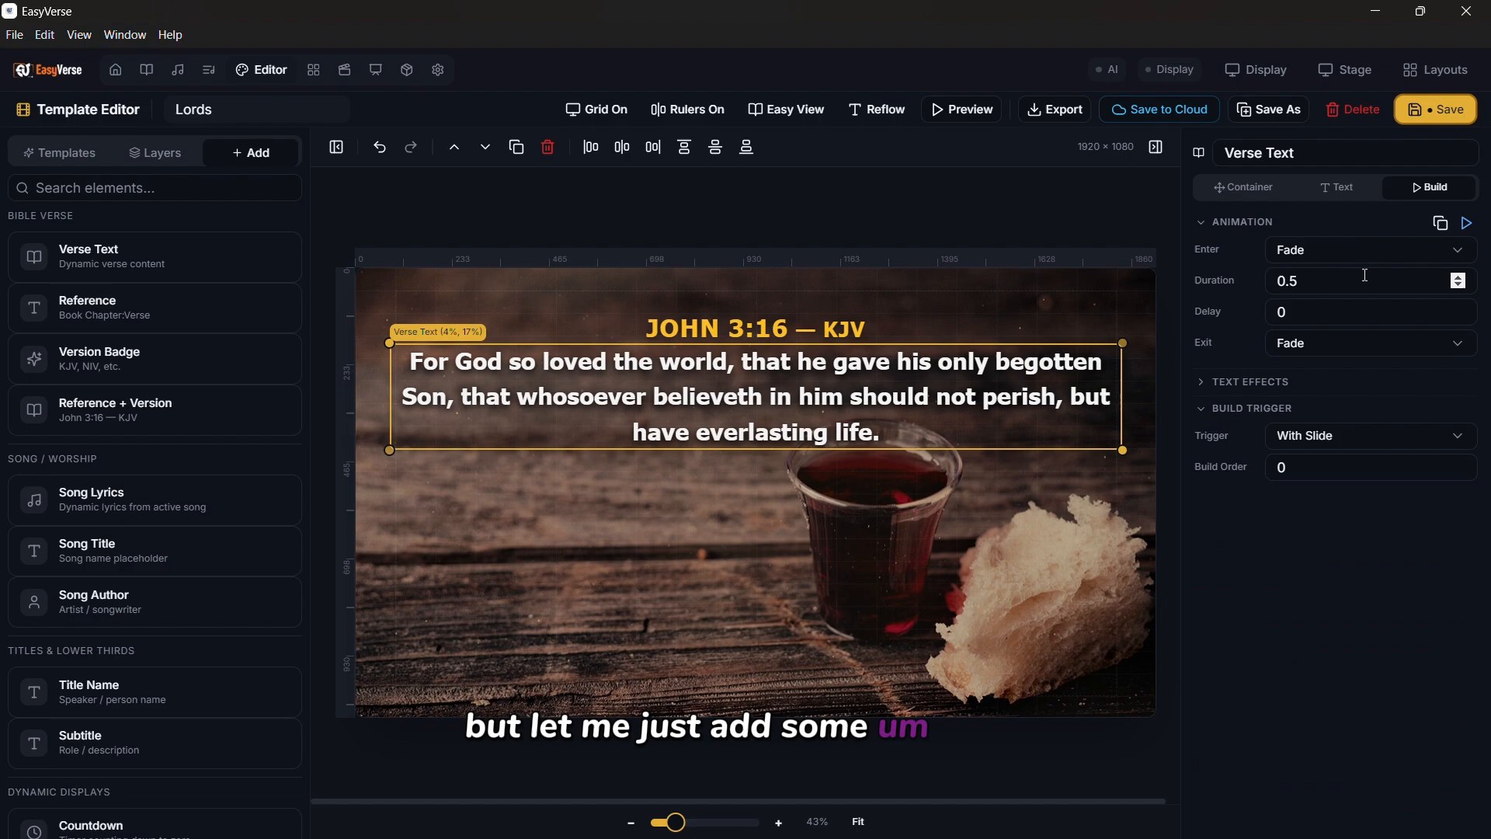
left_click(1458, 285)
left_click(1458, 285)
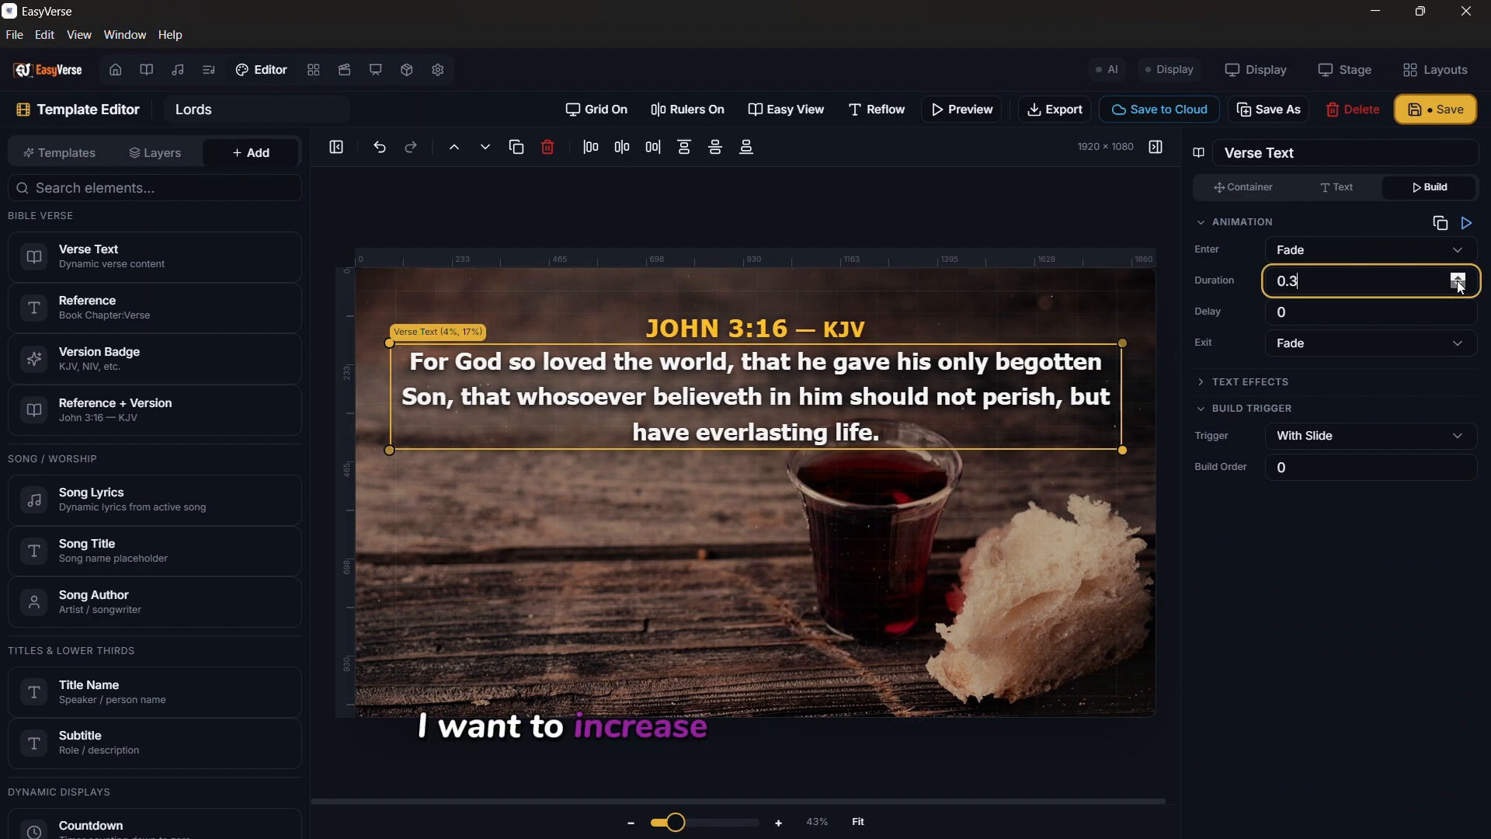
left_click(1467, 225)
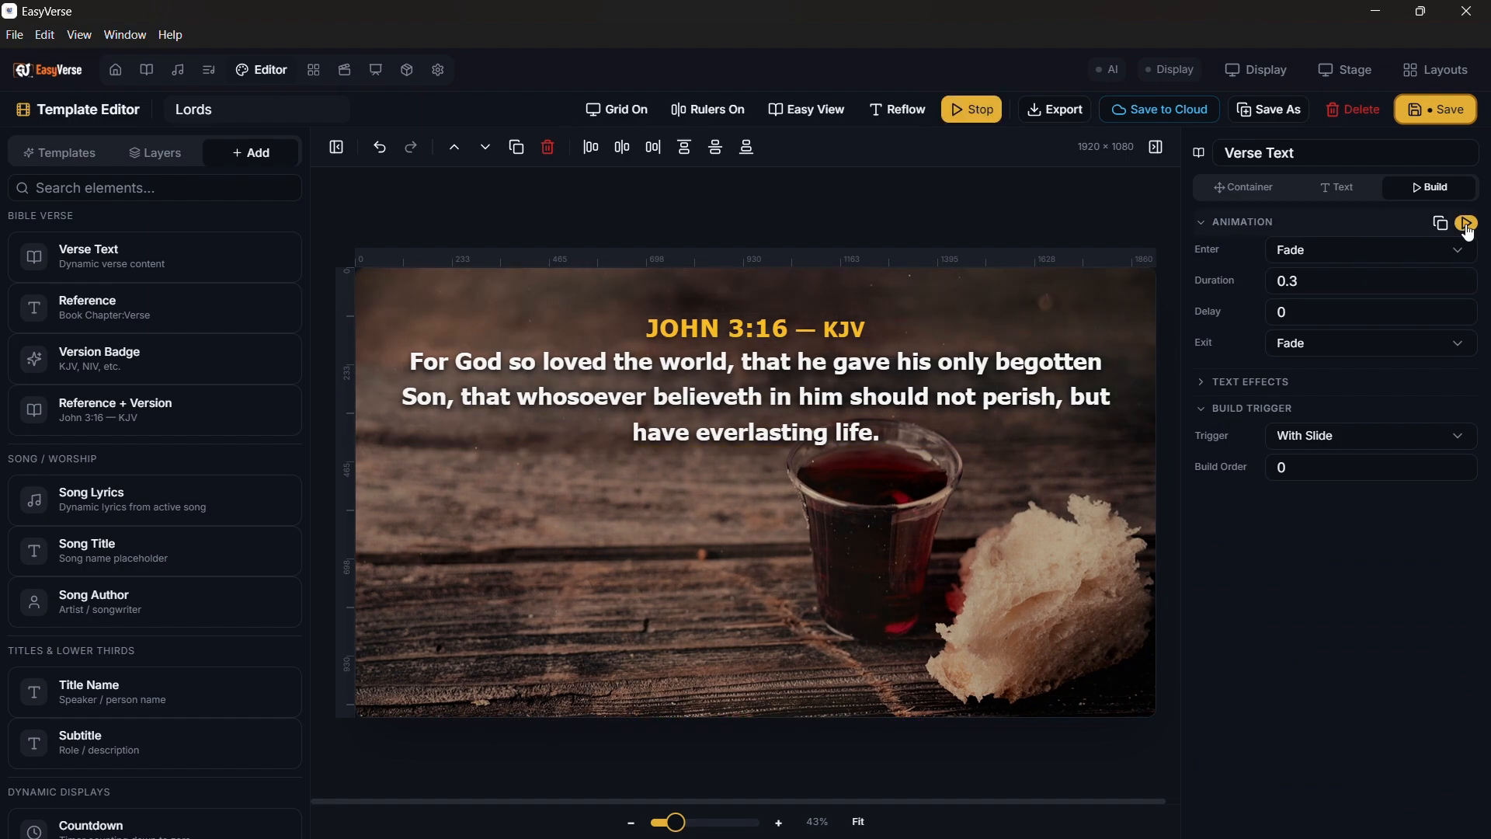
left_click(970, 117)
left_click(1467, 225)
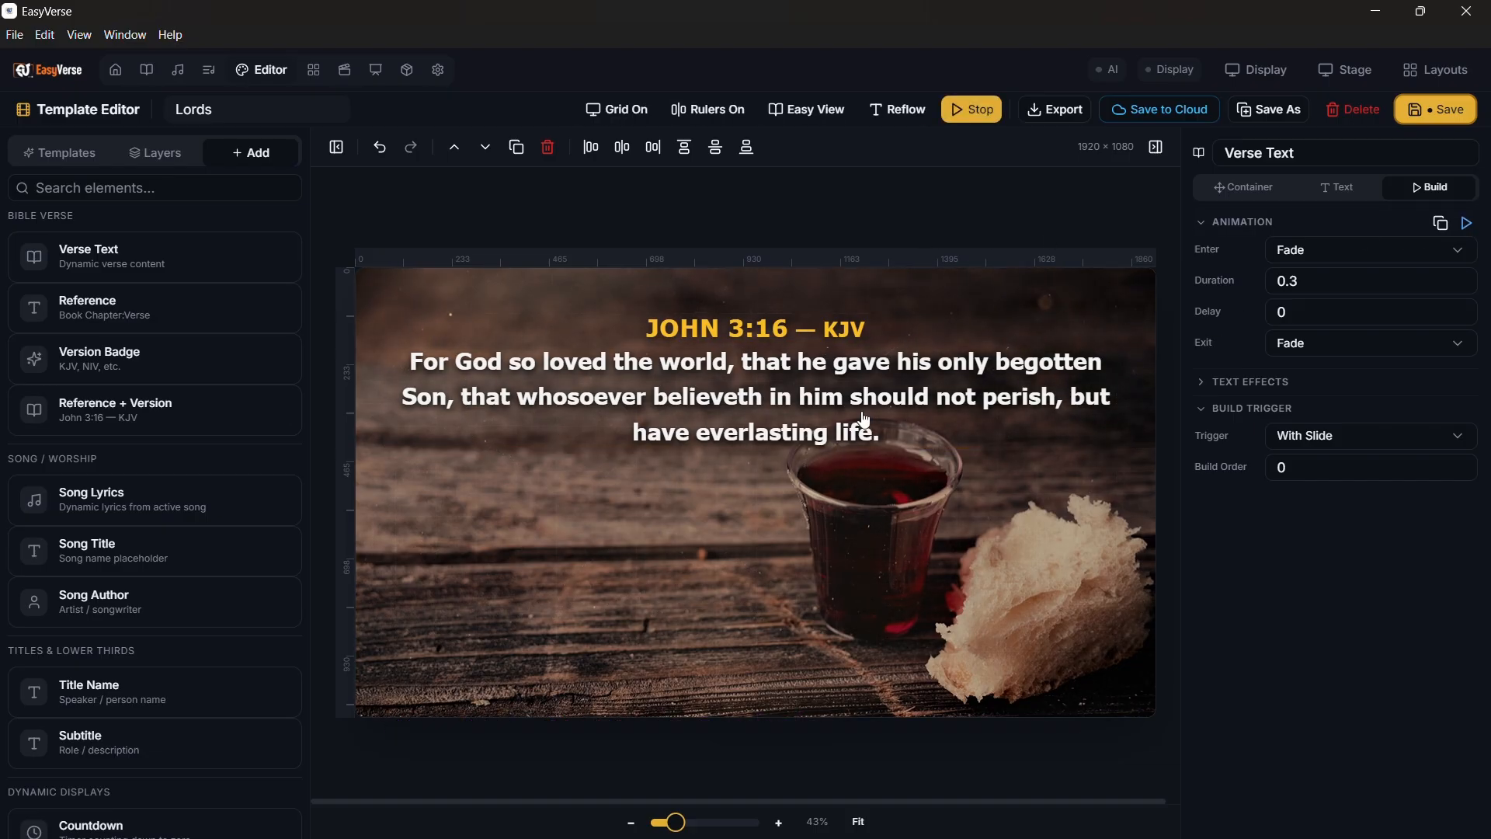
Deselect the verse text and save the Lords template.
left_click(1243, 187)
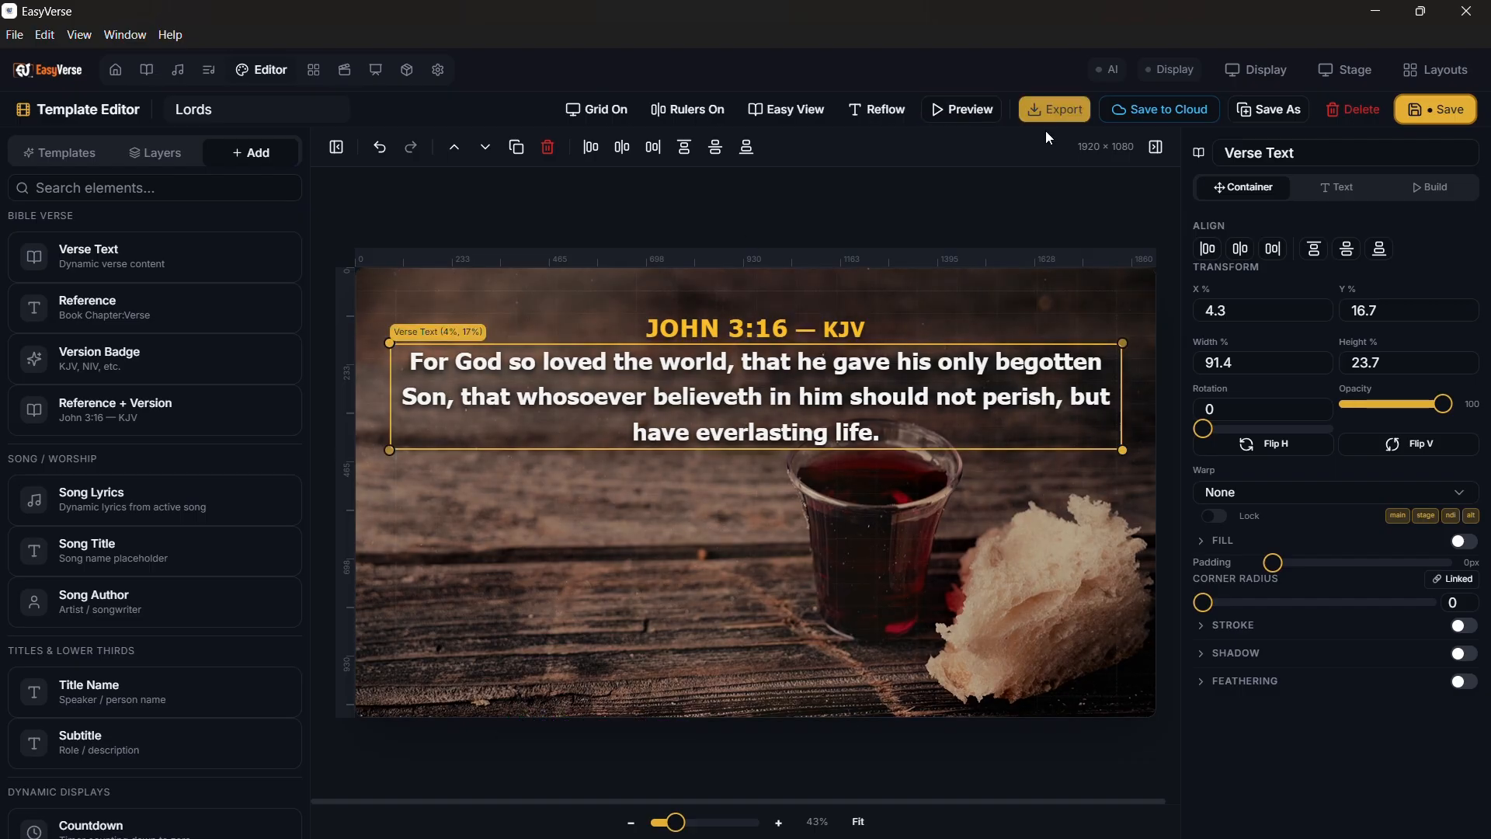
left_click(1050, 285)
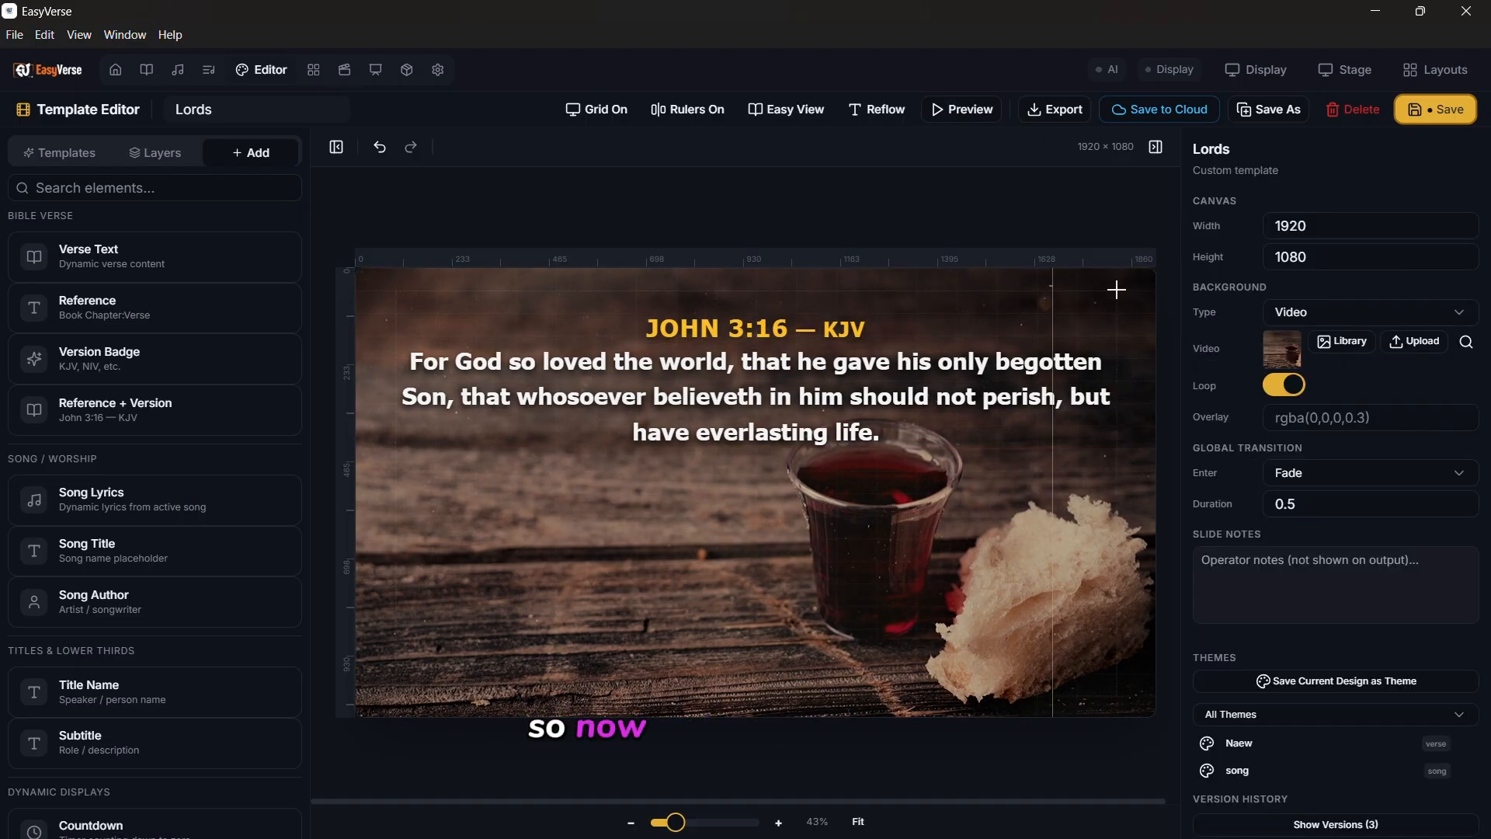
left_click(953, 214)
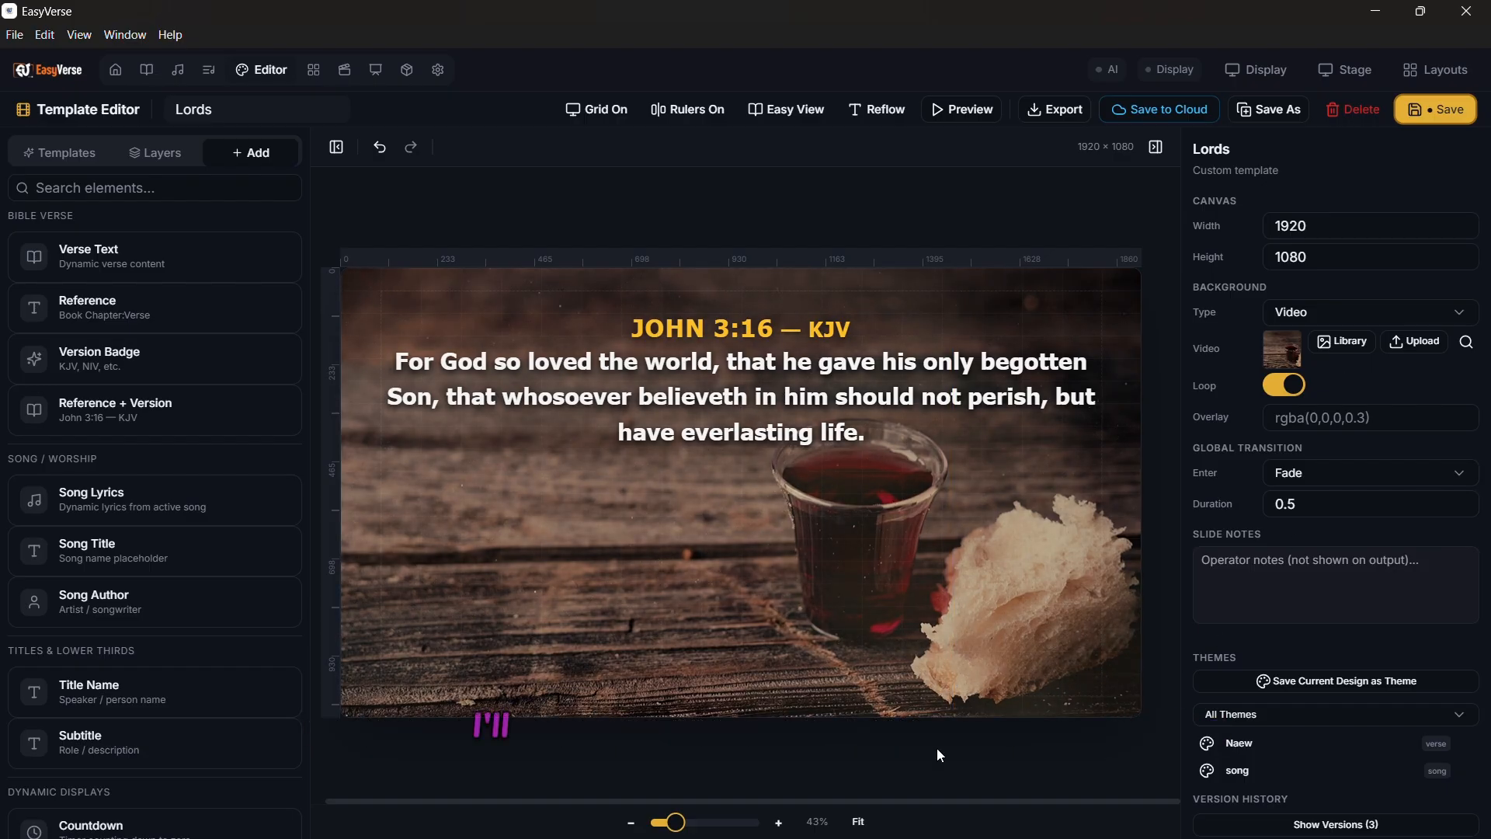
left_click(1428, 117)
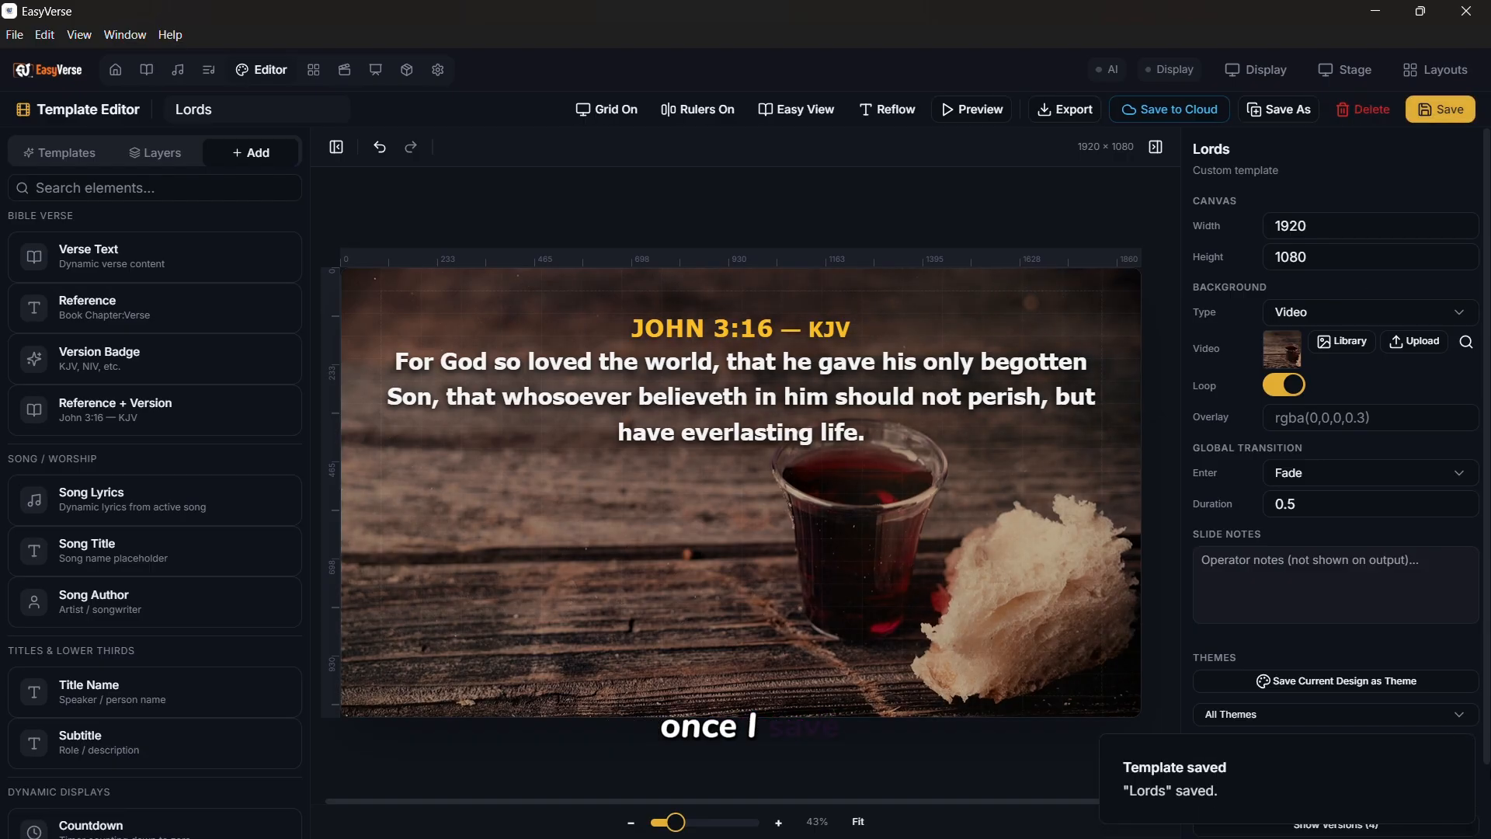
Save the current design as a theme named verso in the Verse category, and save the template.
left_click(1351, 680)
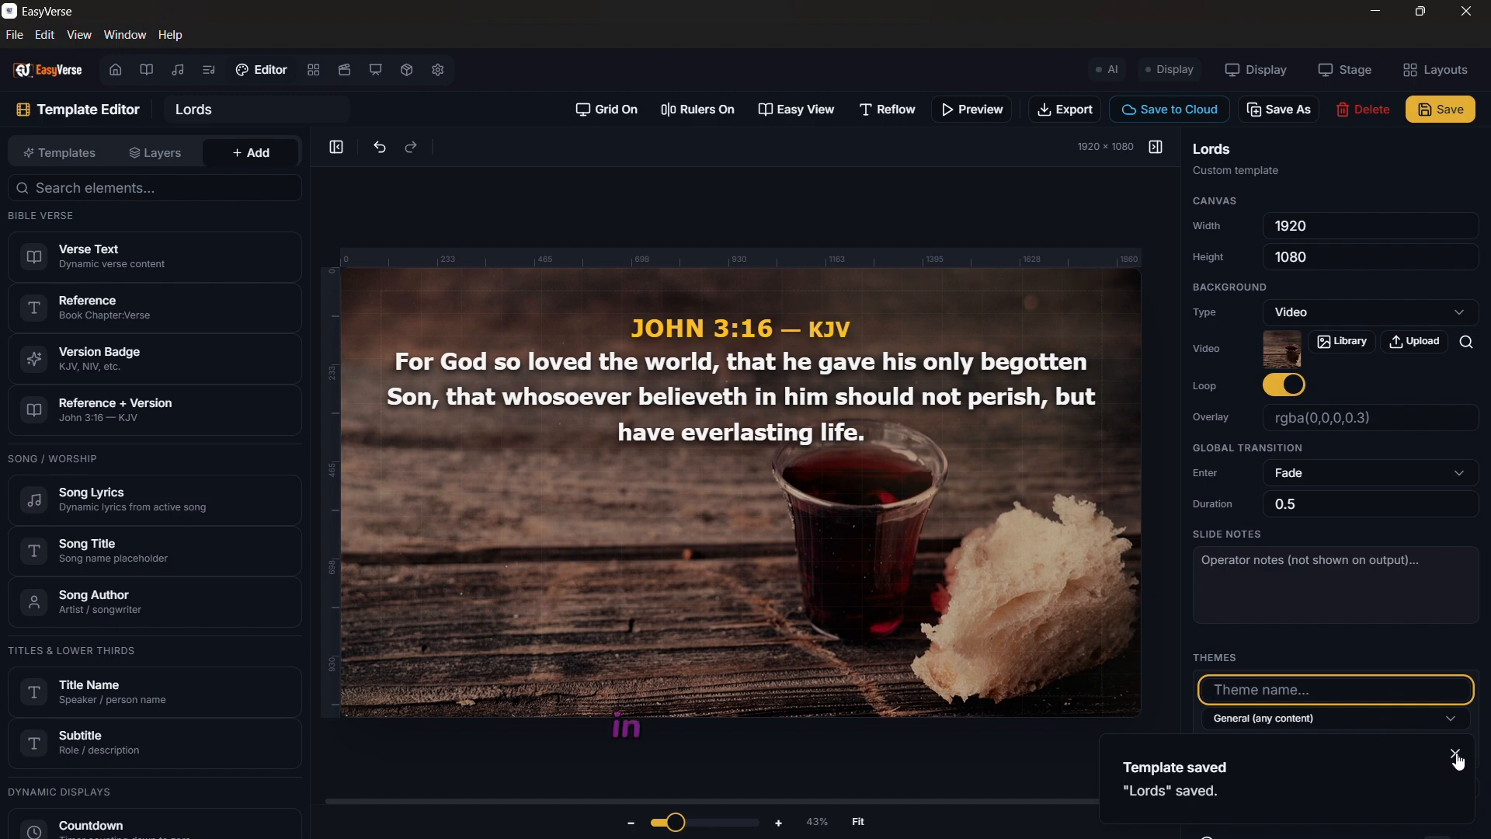
left_click(1455, 753)
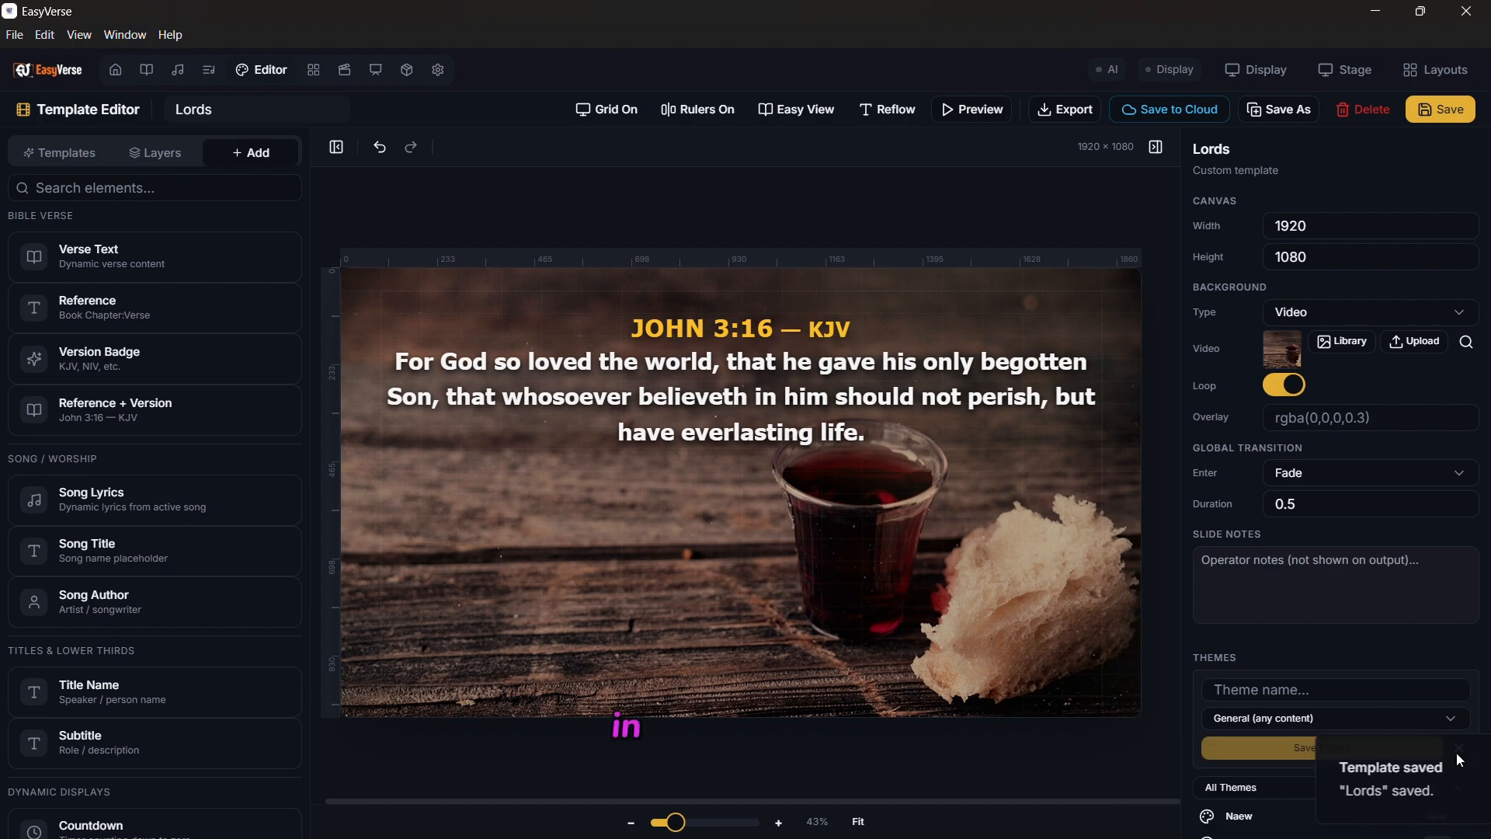
left_click(1313, 691)
type("Vers")
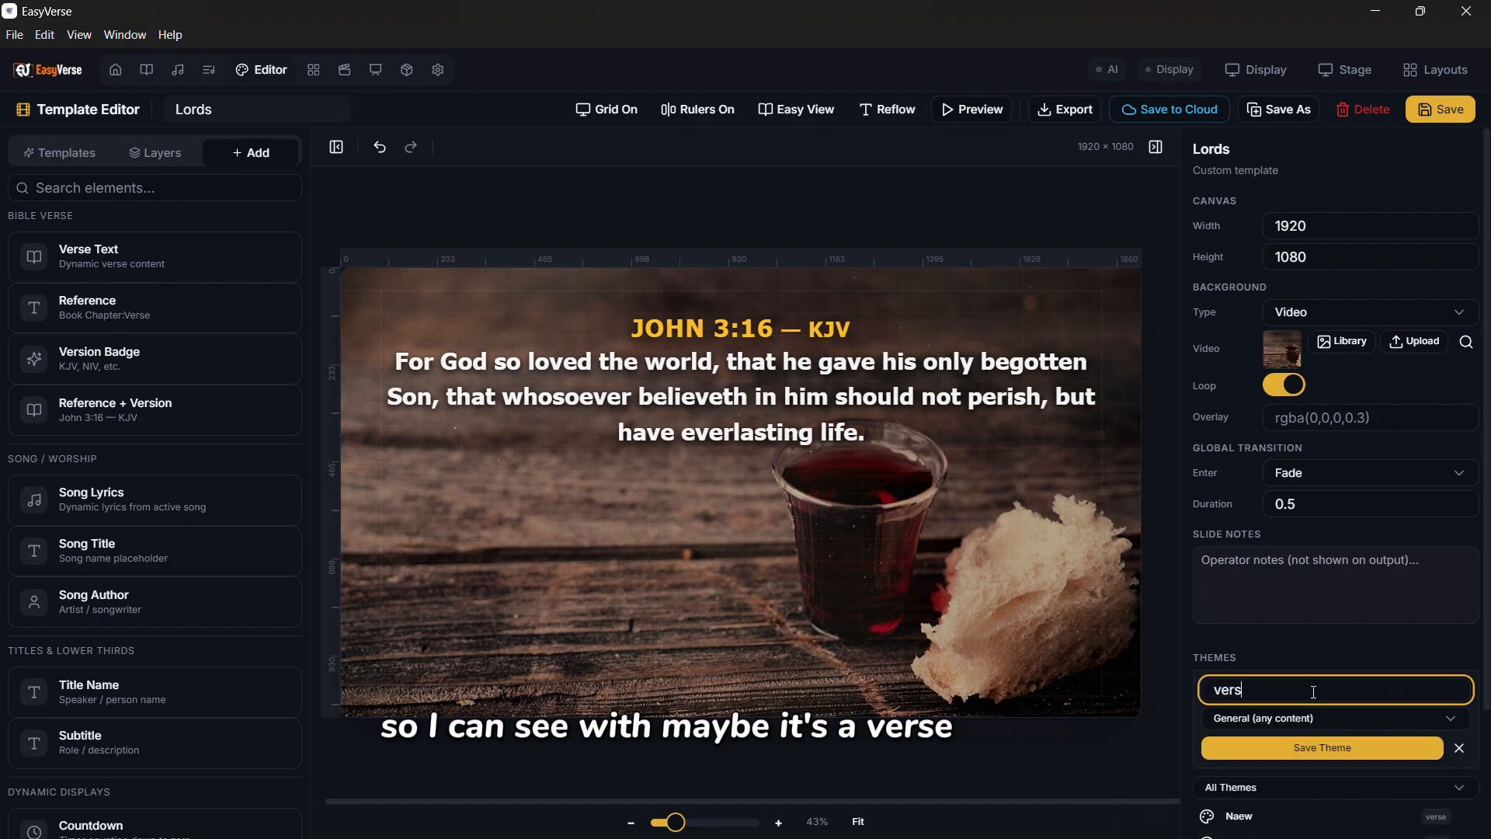
type("o")
left_click(1313, 718)
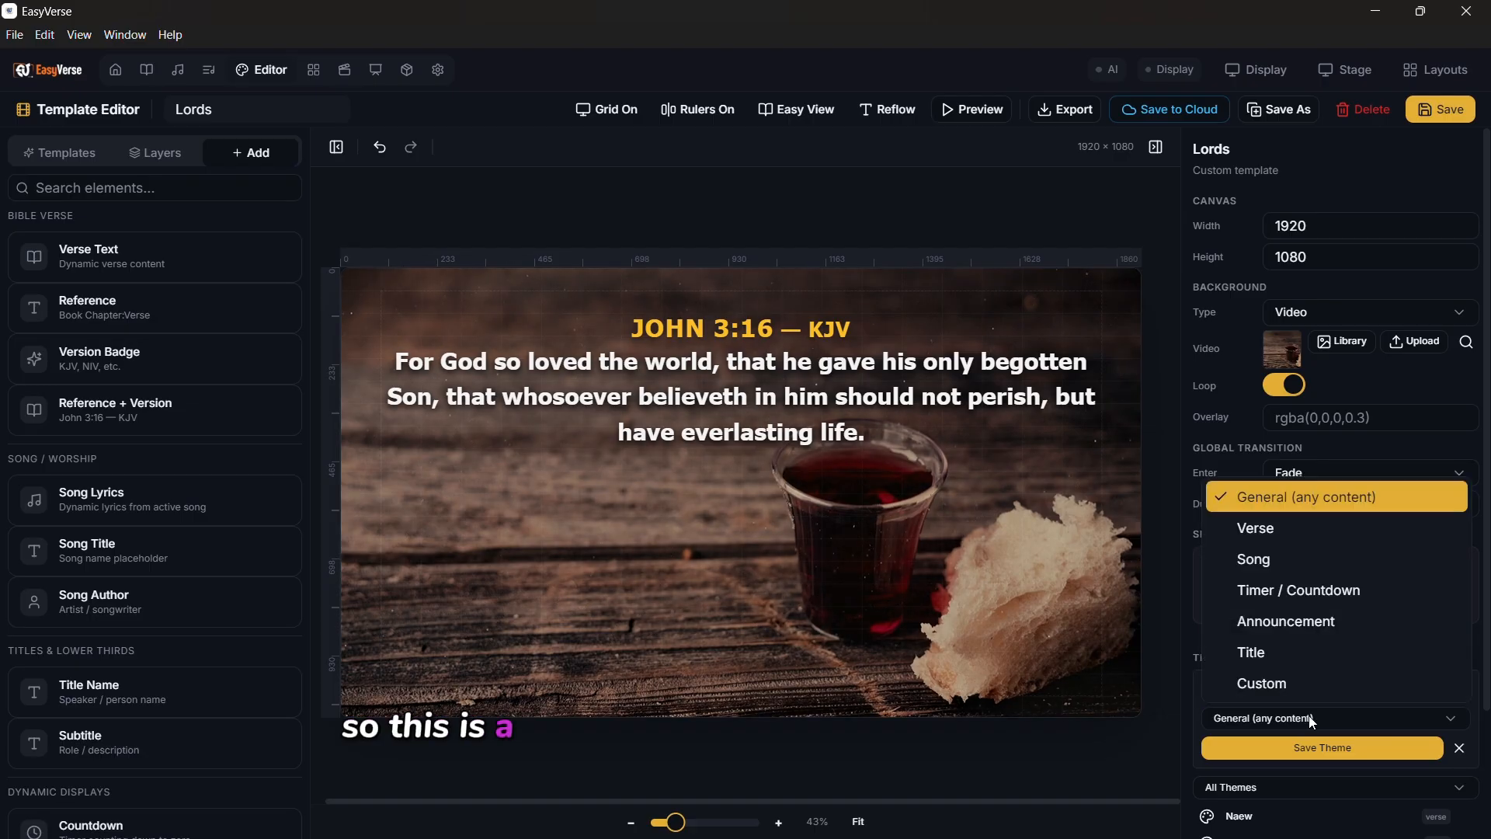
left_click(1312, 531)
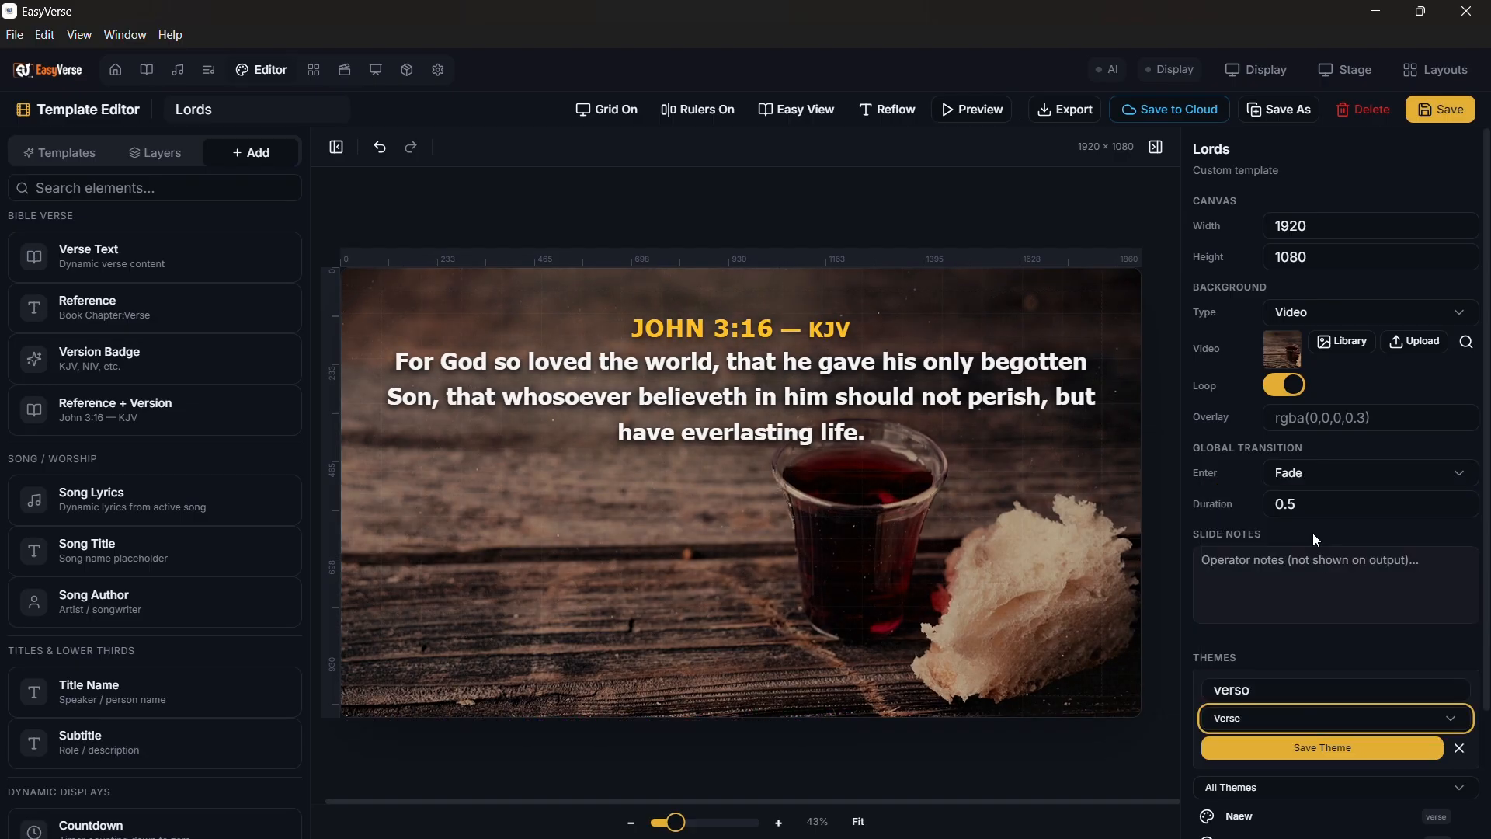
left_click(1281, 748)
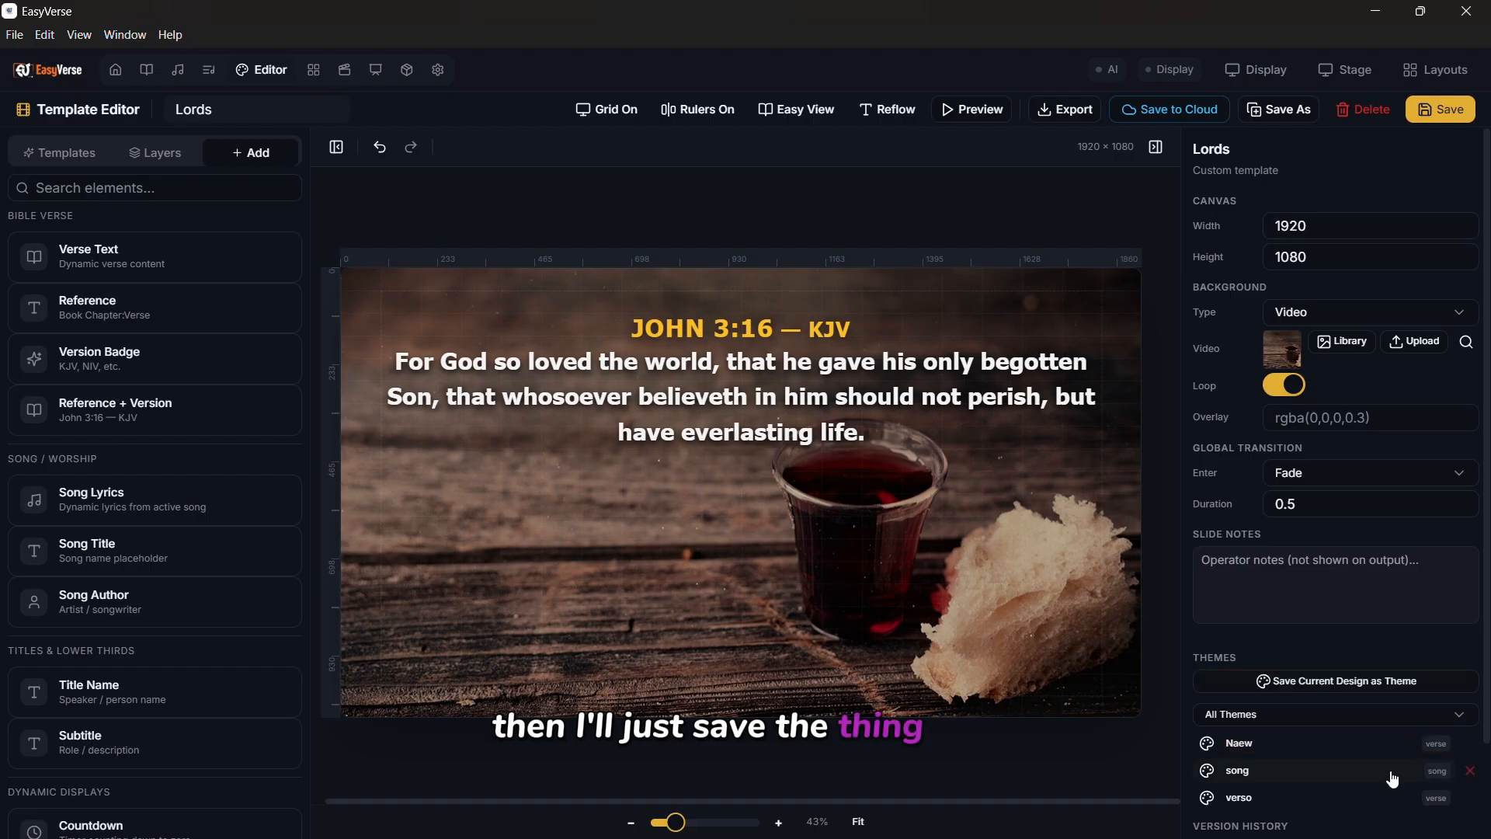
scroll(1379, 777, "down", 2)
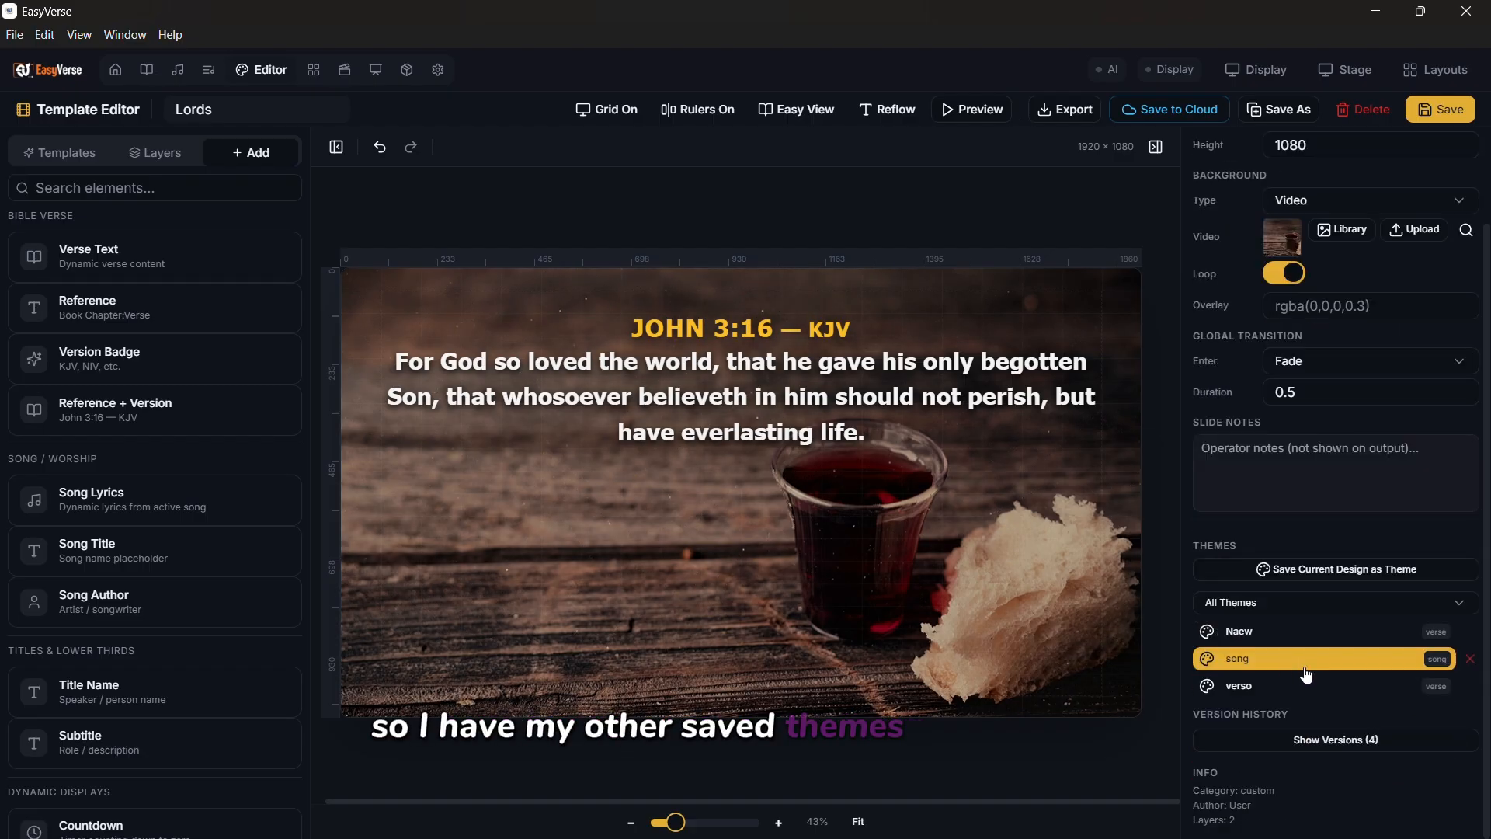
scroll(1306, 673, "up", 2)
left_click(1473, 109)
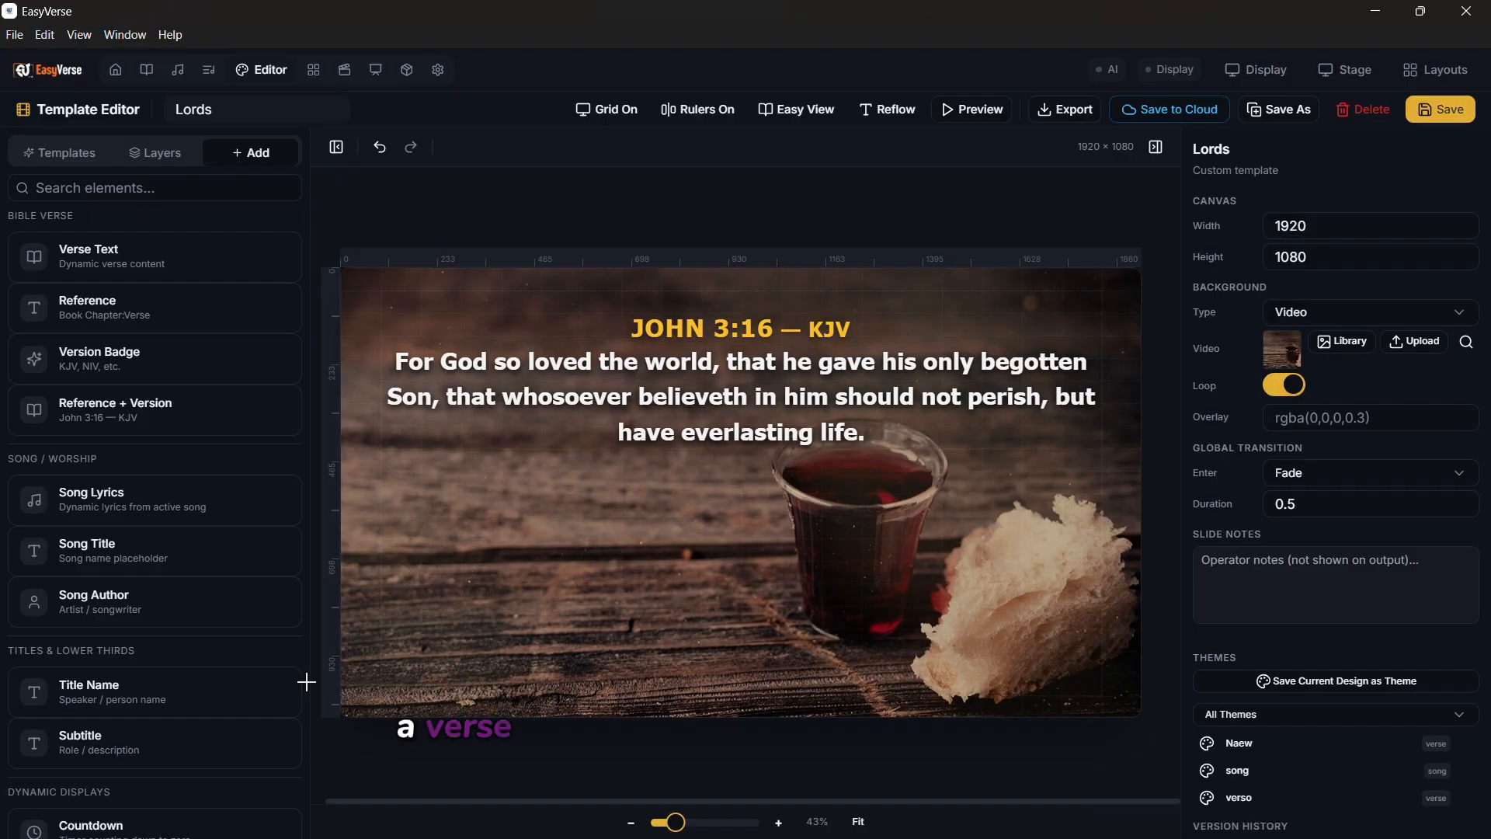
scroll(220, 620, "down", 3)
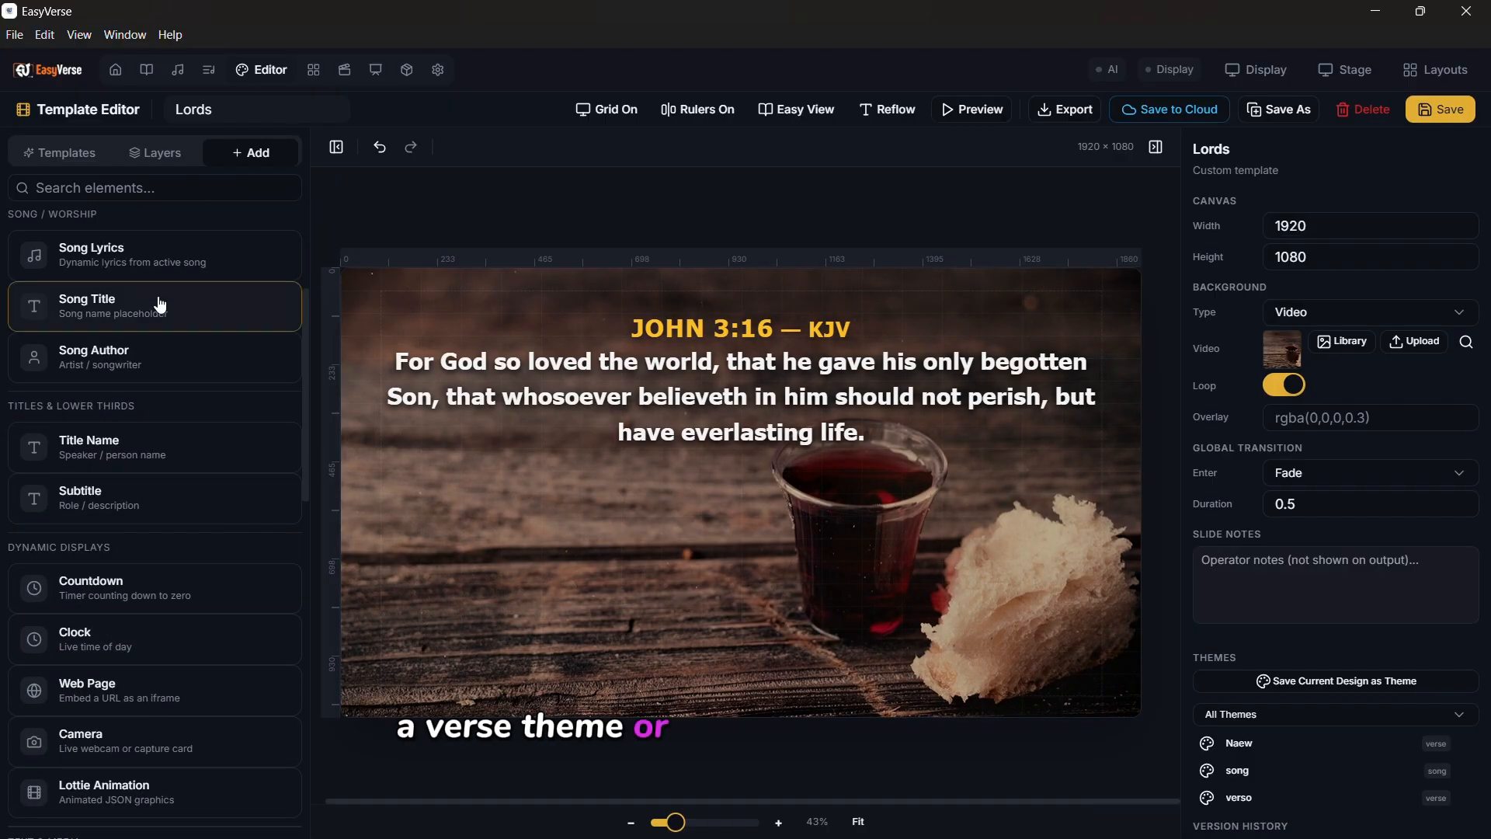
scroll(118, 610, "down", 4)
scroll(118, 610, "up", 6)
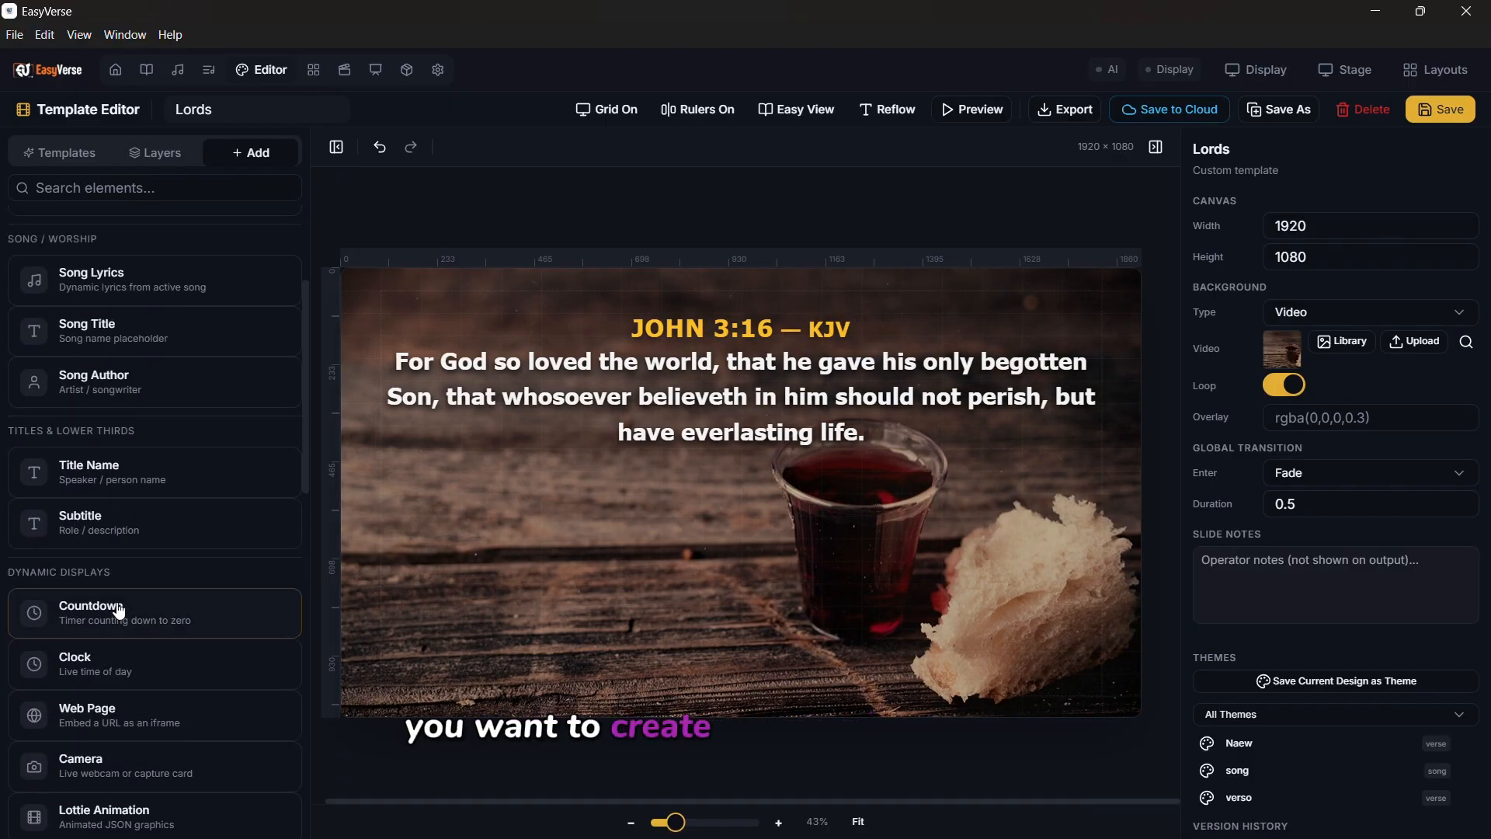
Return to the home dashboard, select the Lords verse display template, and send Ezekiel 40:4 to the live output.
left_click(115, 76)
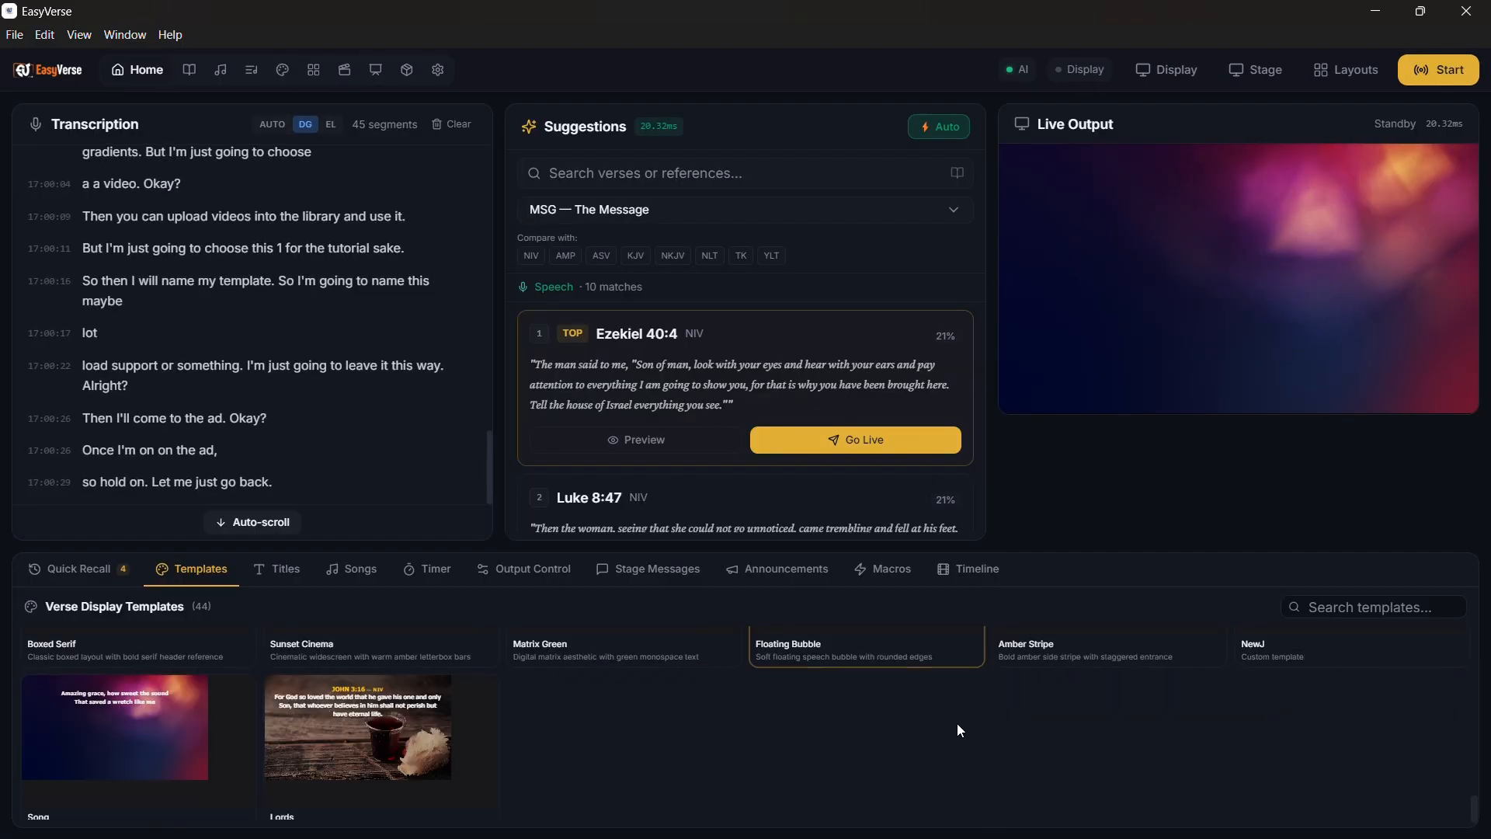
scroll(958, 725, "down", 1)
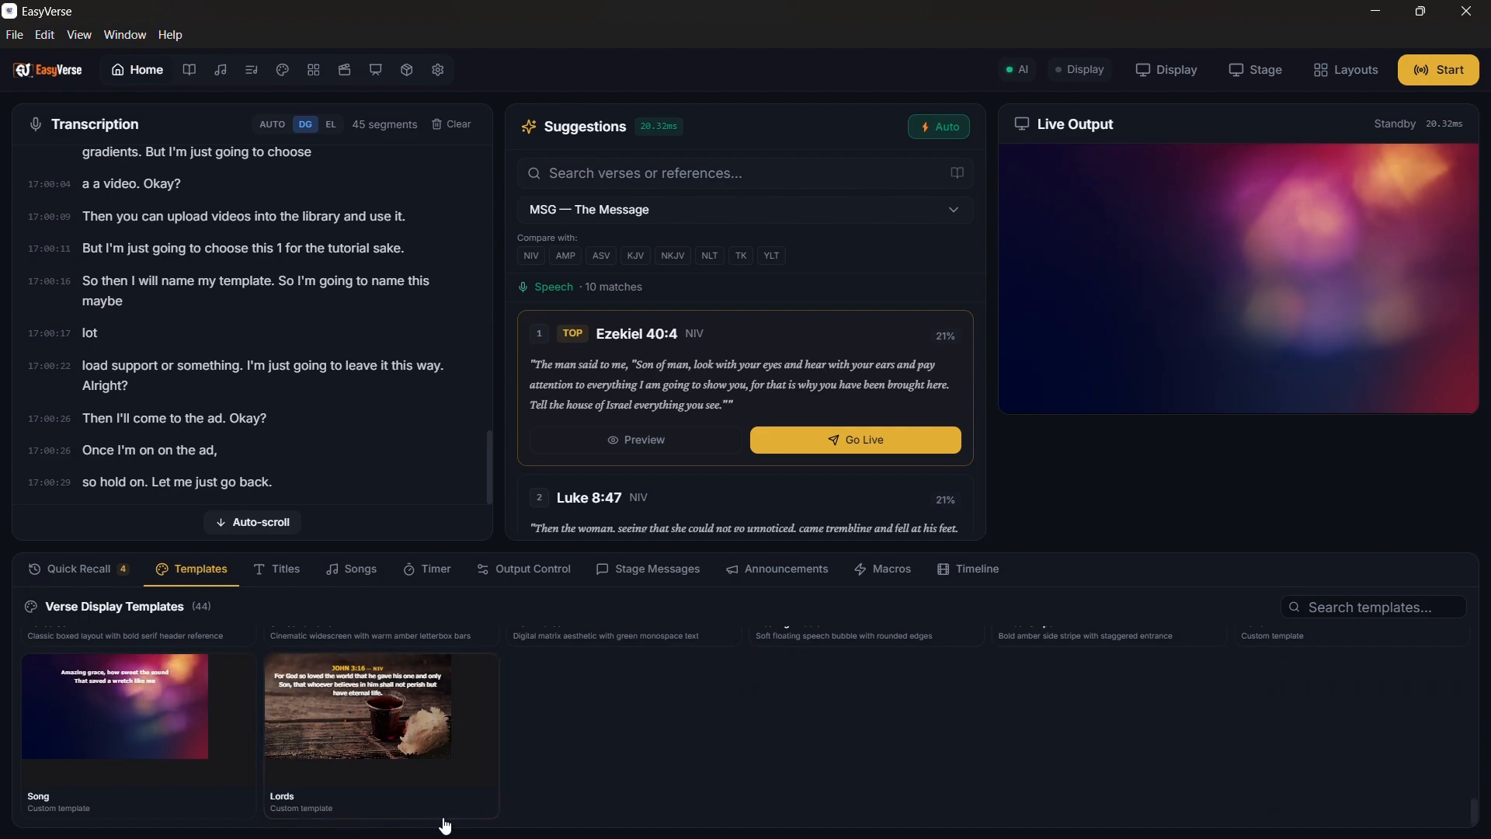
left_click(386, 769)
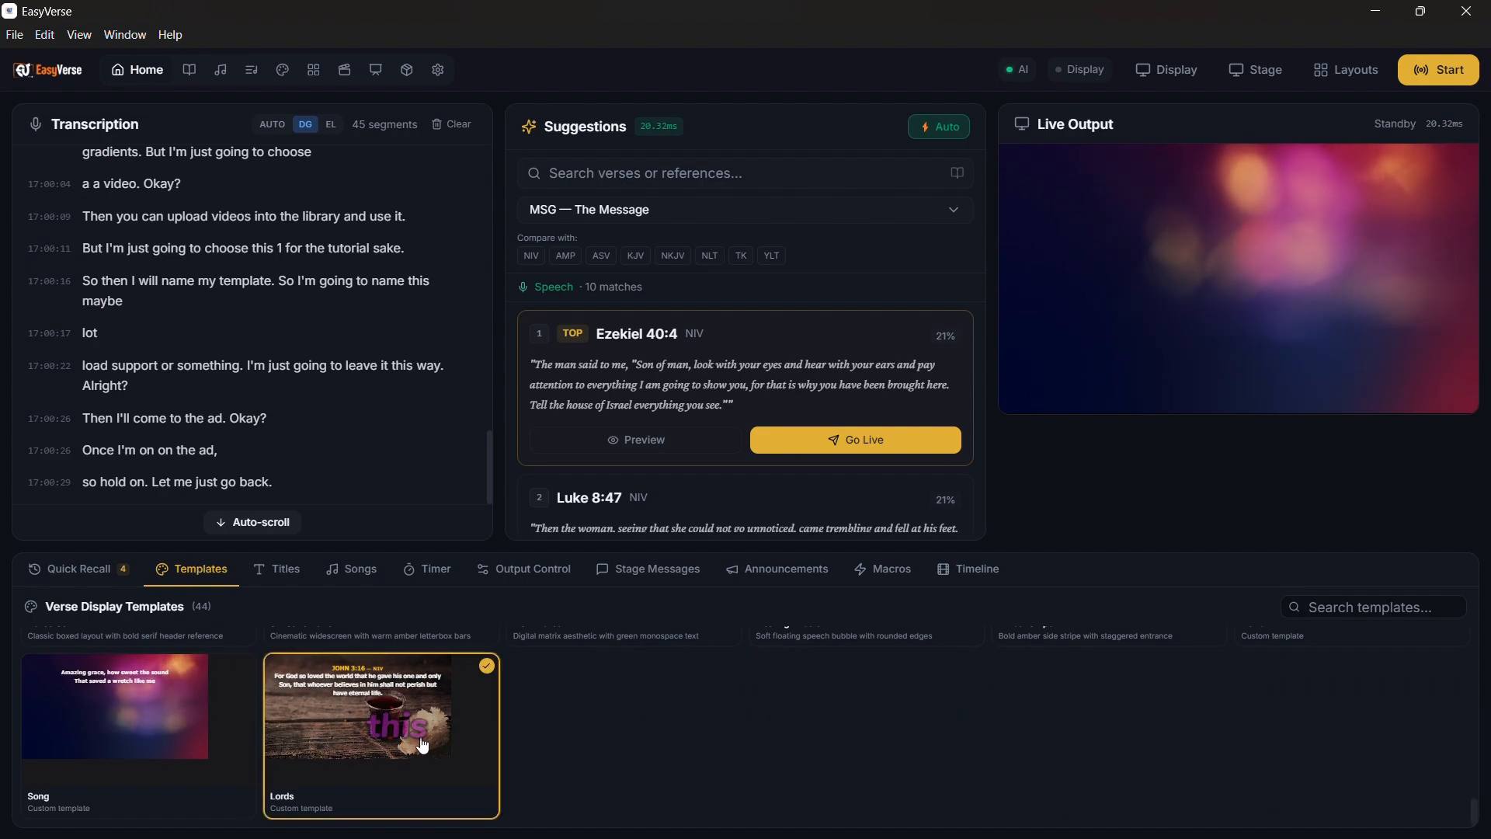
left_click(831, 454)
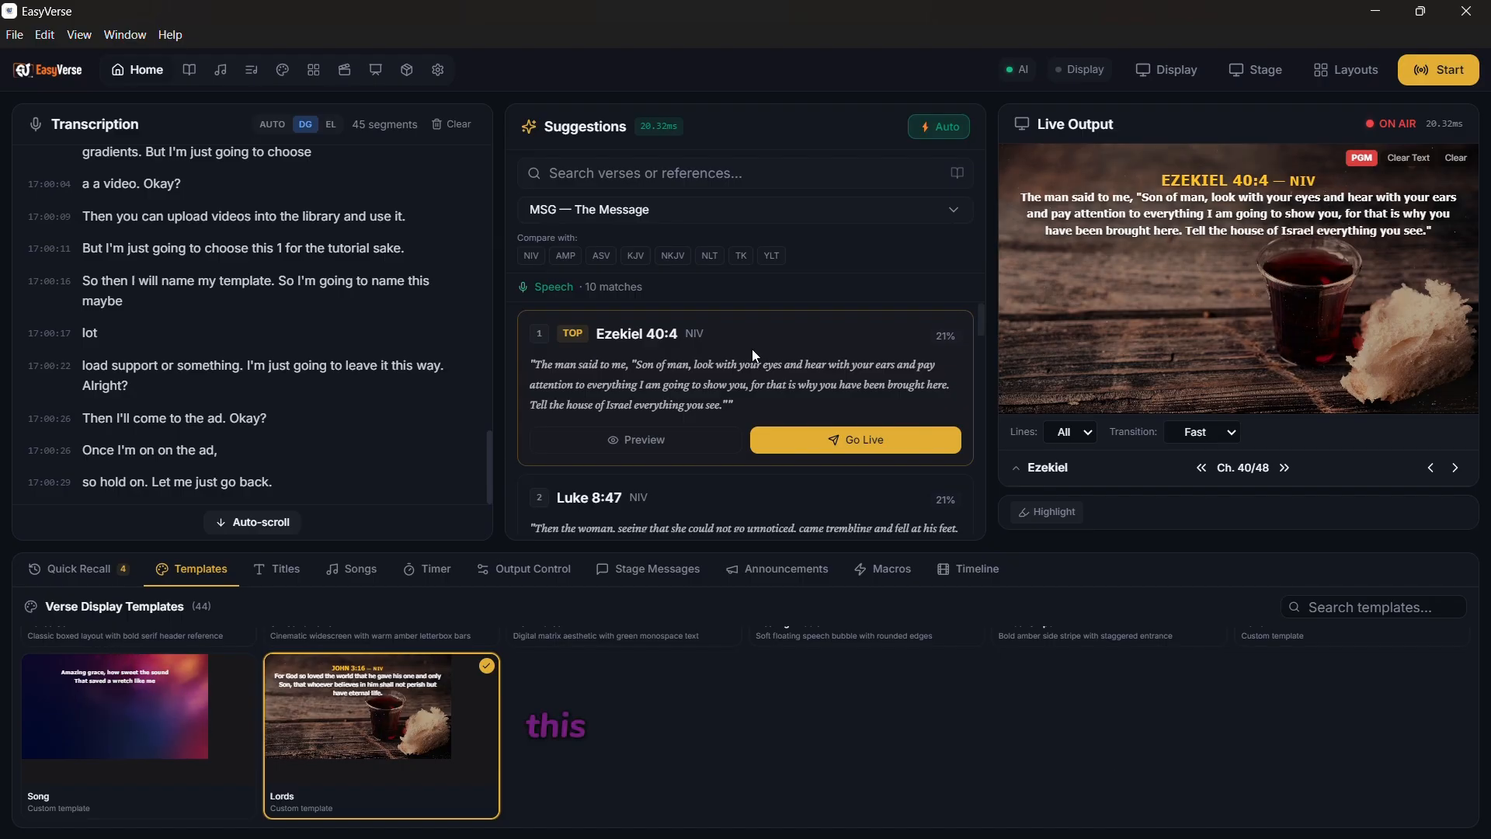
Set the Reference + Version text's transform to None in the Lords template and save it.
left_click(292, 68)
left_click(738, 330)
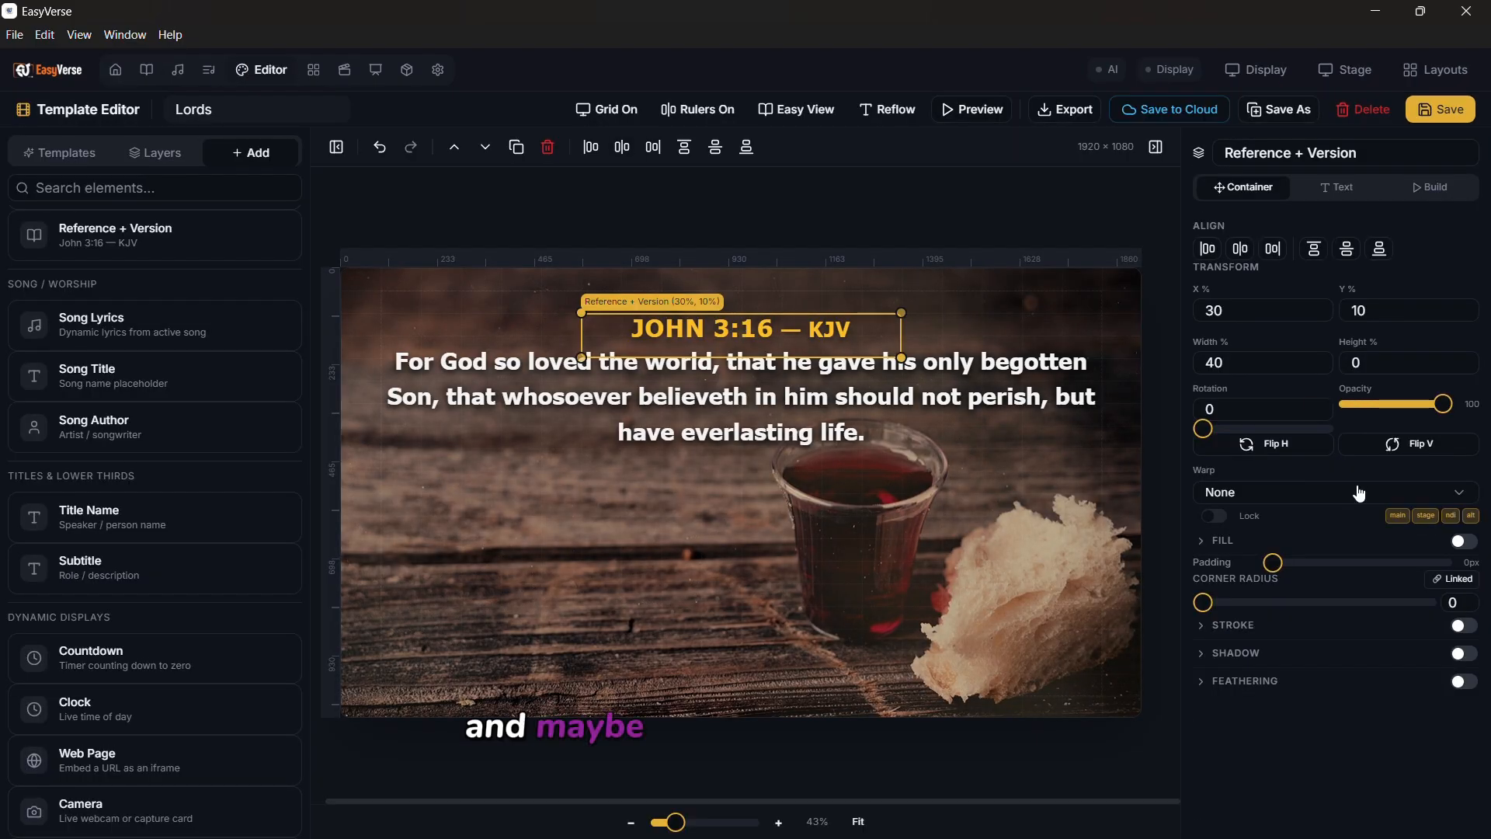
left_click(1339, 190)
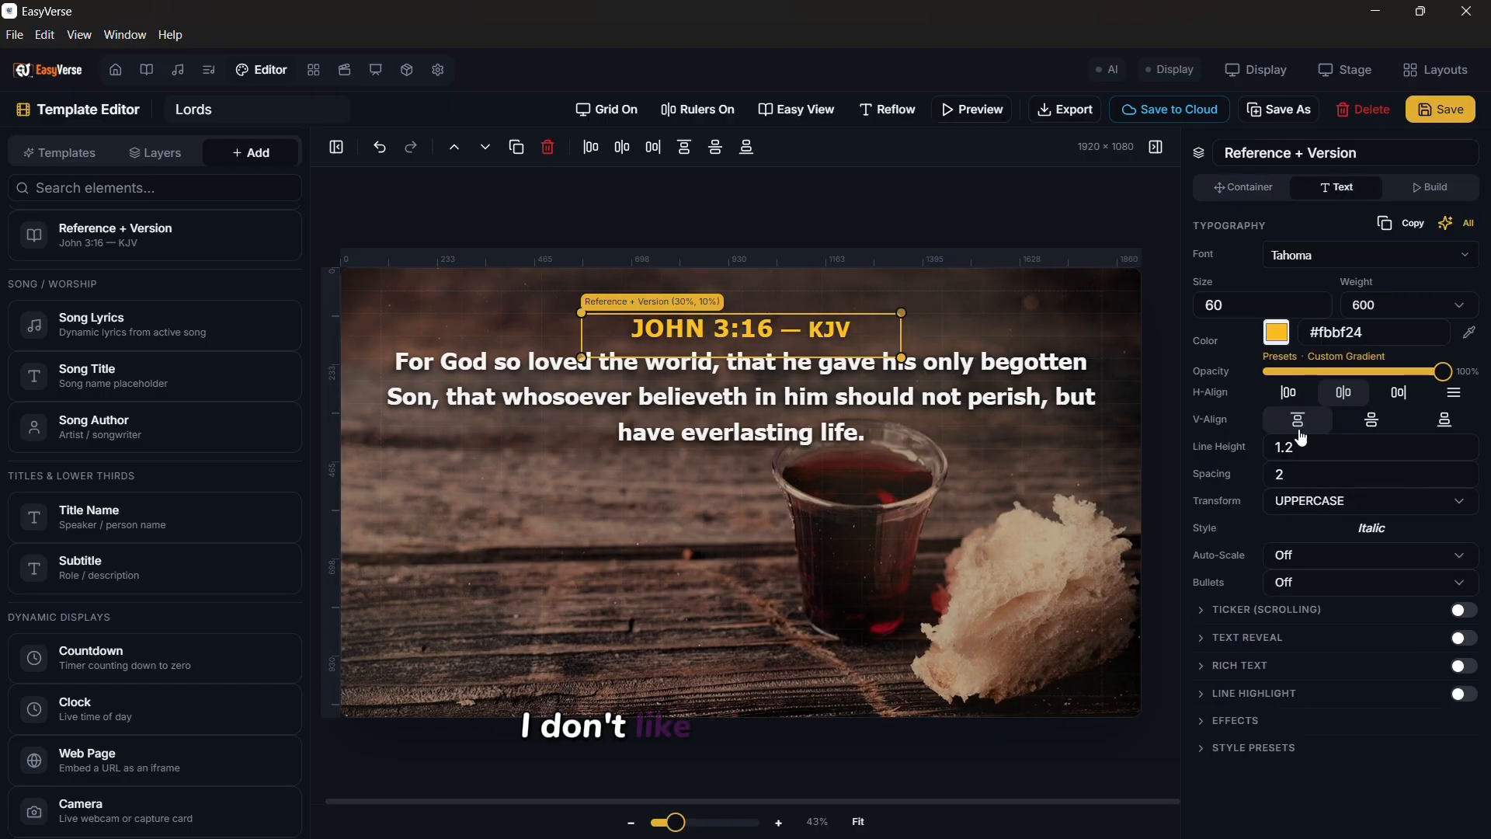
left_click(1394, 502)
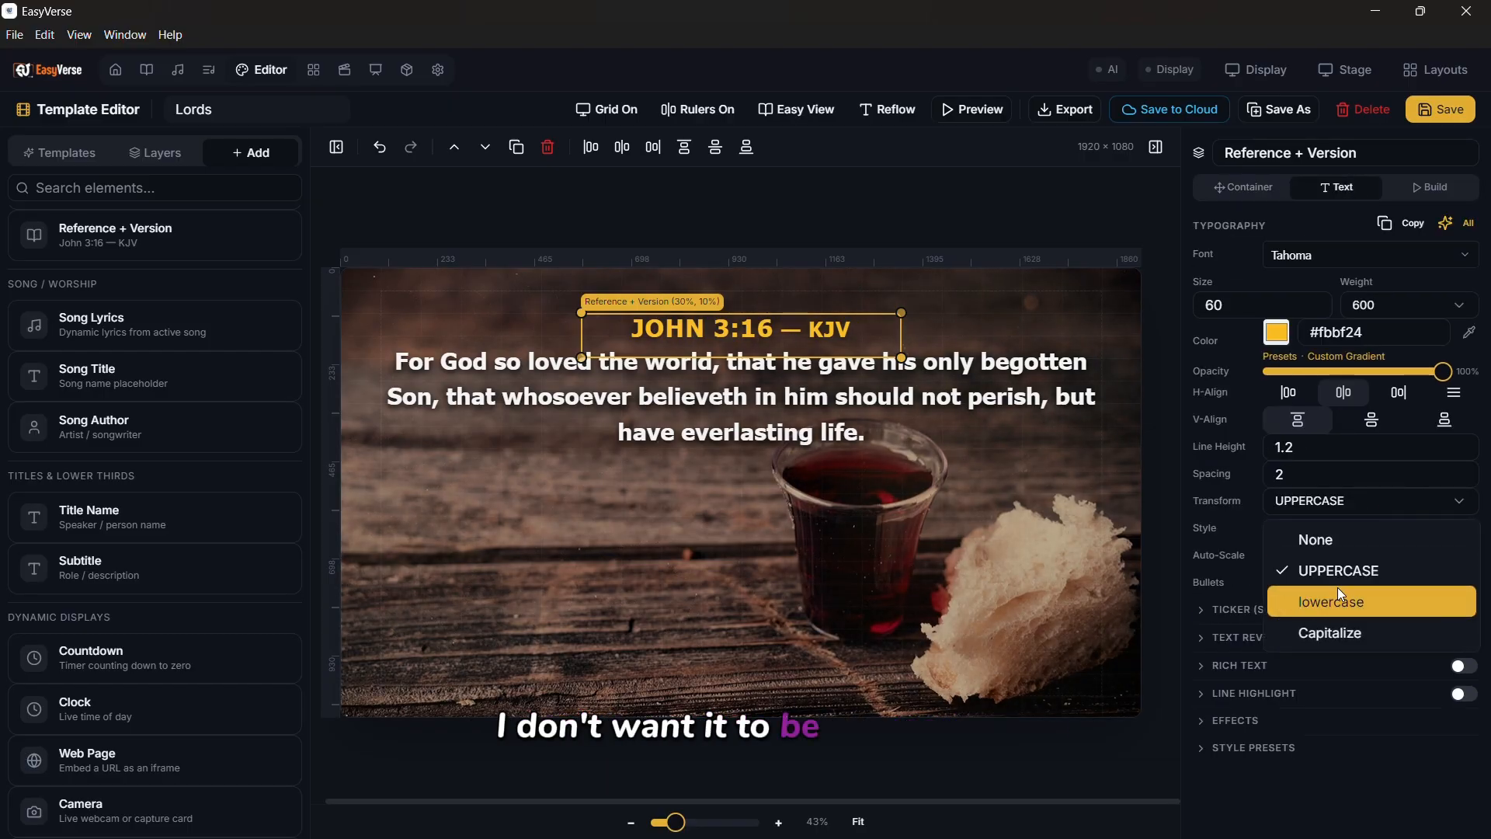
left_click(1385, 547)
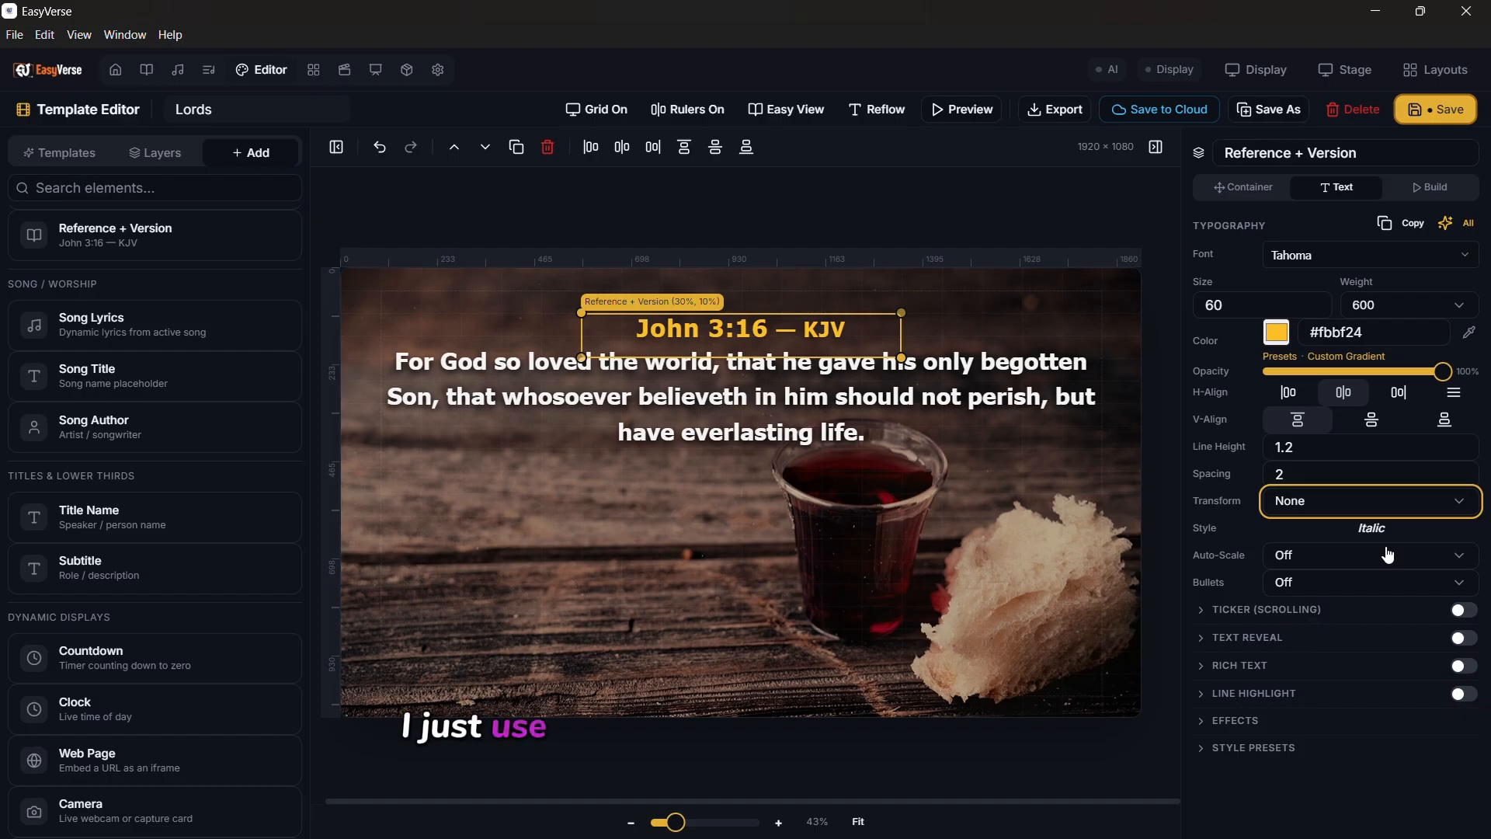
key("ctrl+s")
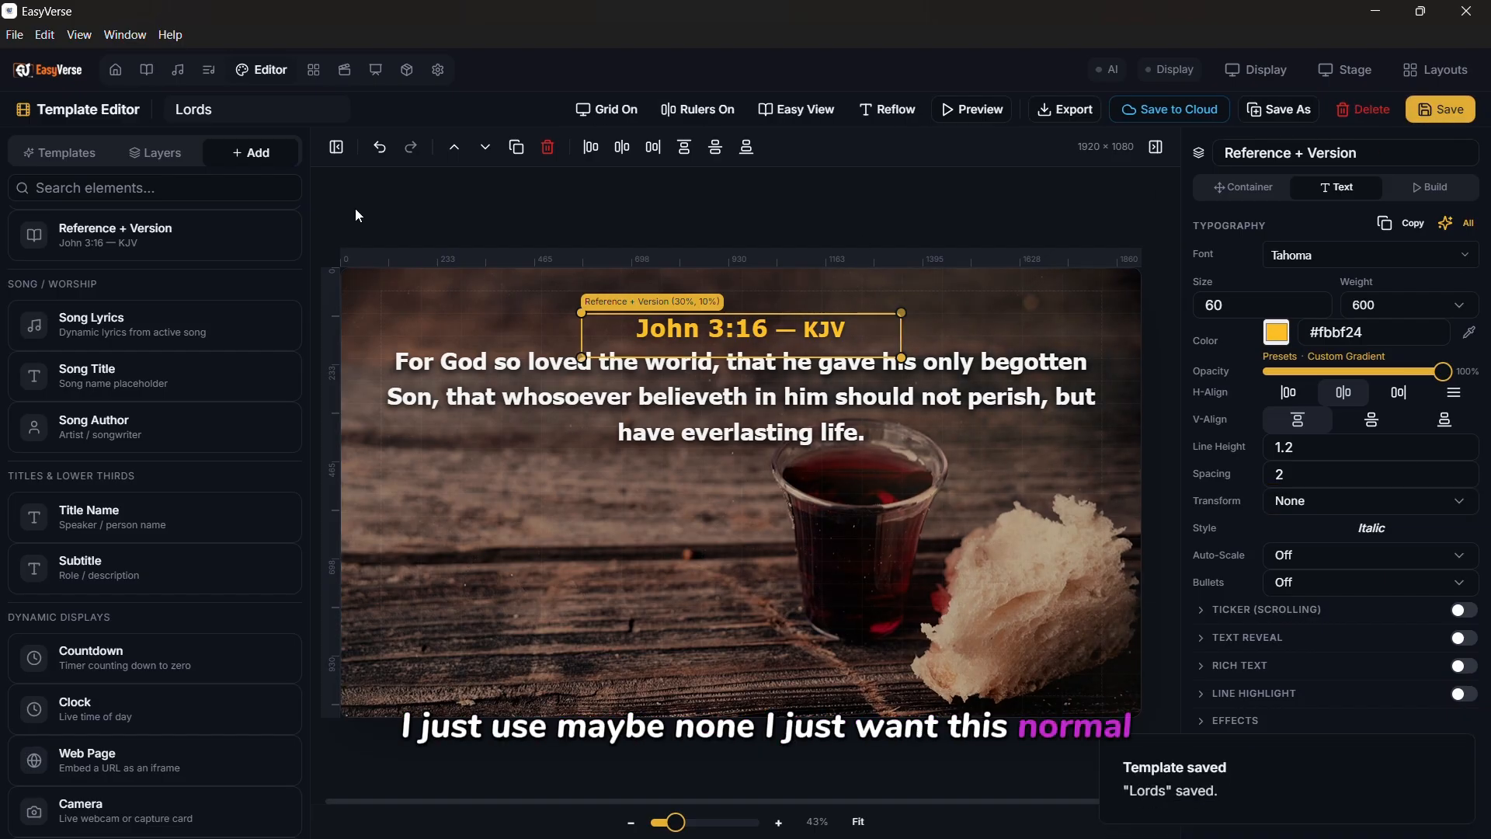
Return to the home dashboard and send the suggested verse Luke 8:47 to the live output.
left_click(116, 71)
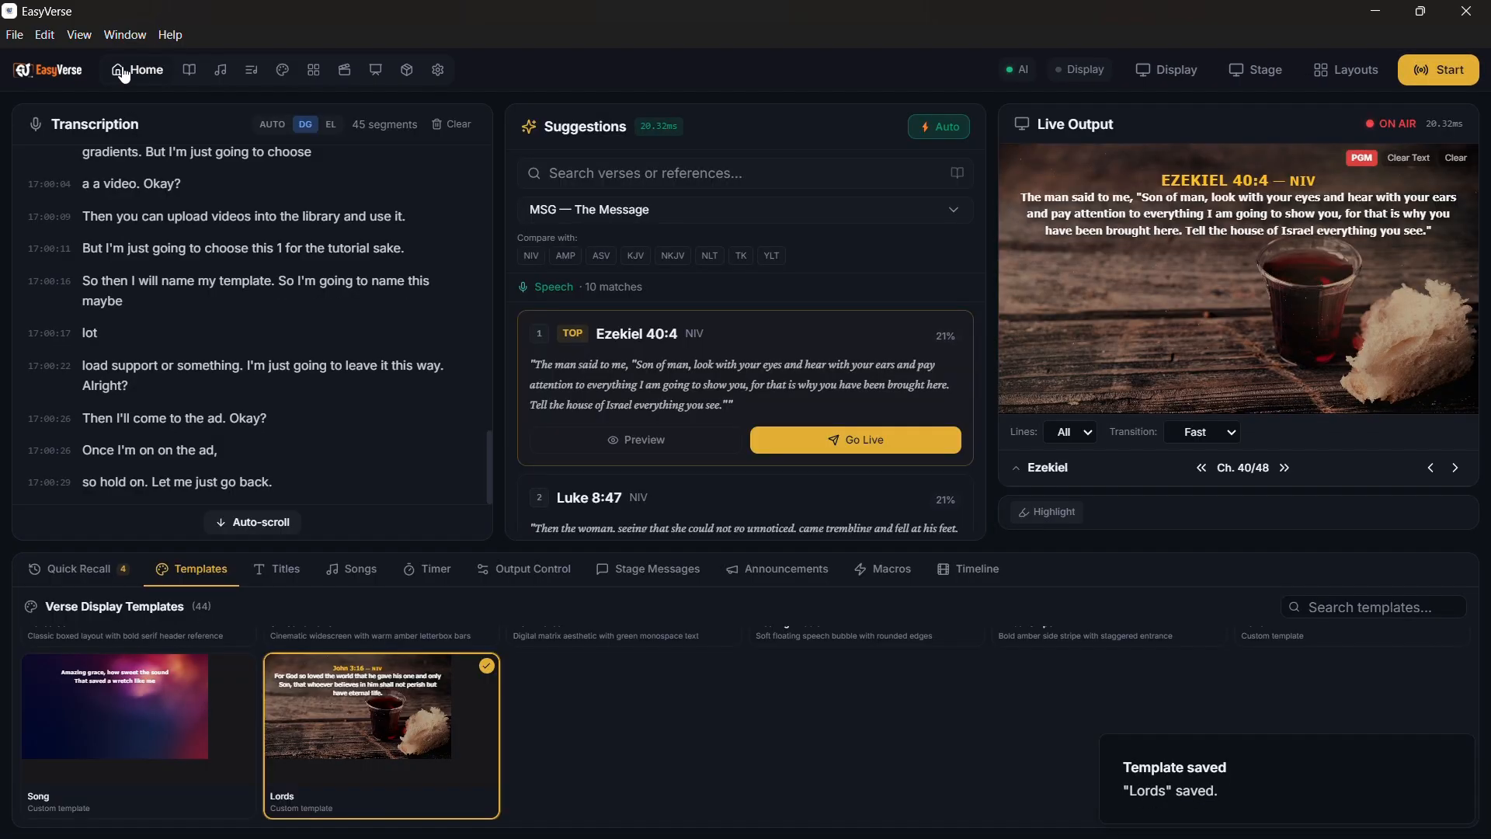
scroll(813, 451, "down", 1)
left_click(813, 457)
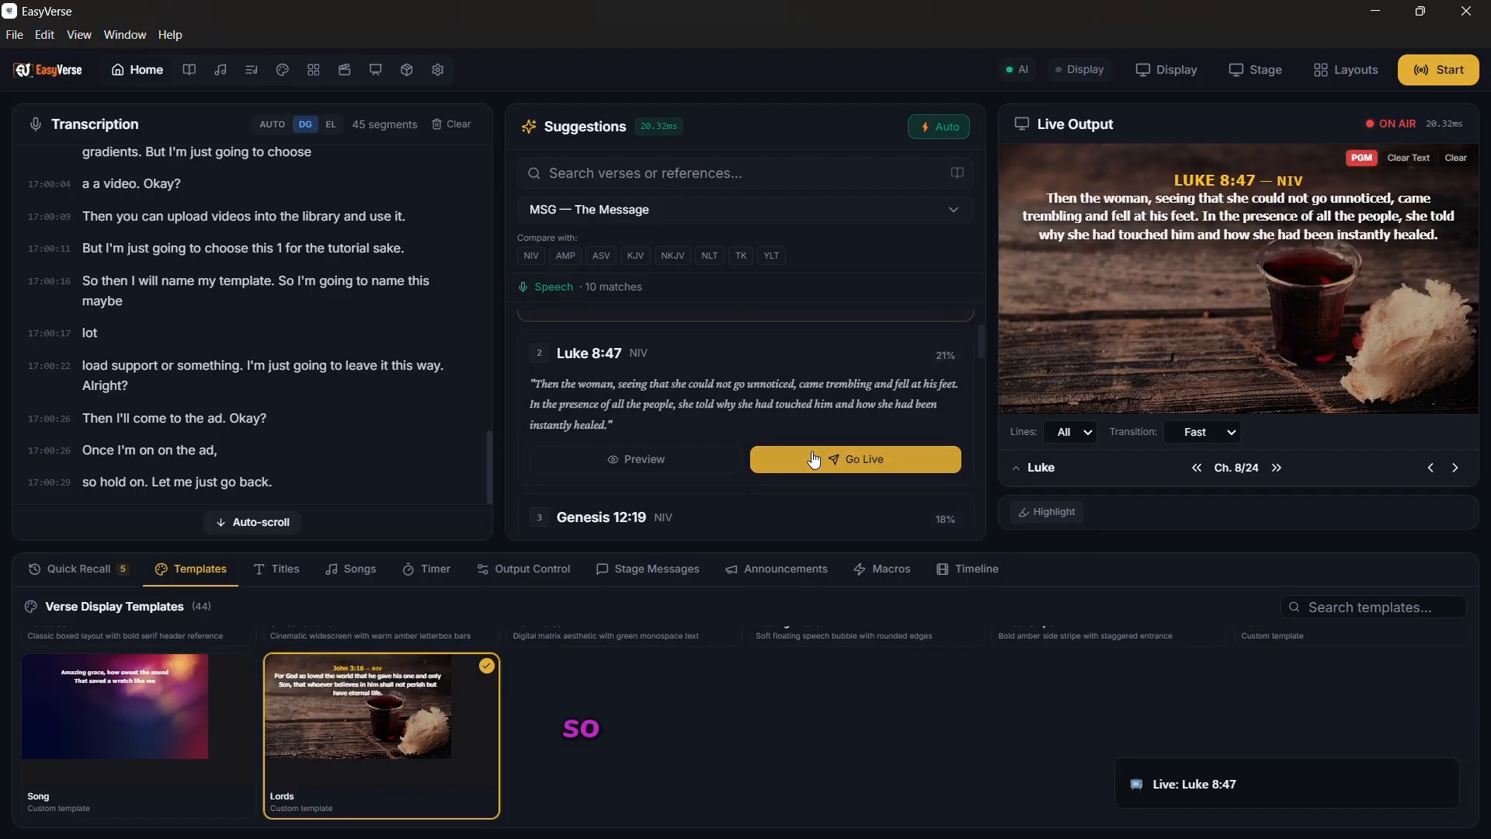
Reapply the Lords template to the live output and send Genesis 20:6 live.
scroll(813, 460, "down", 1)
scroll(814, 460, "down", 1)
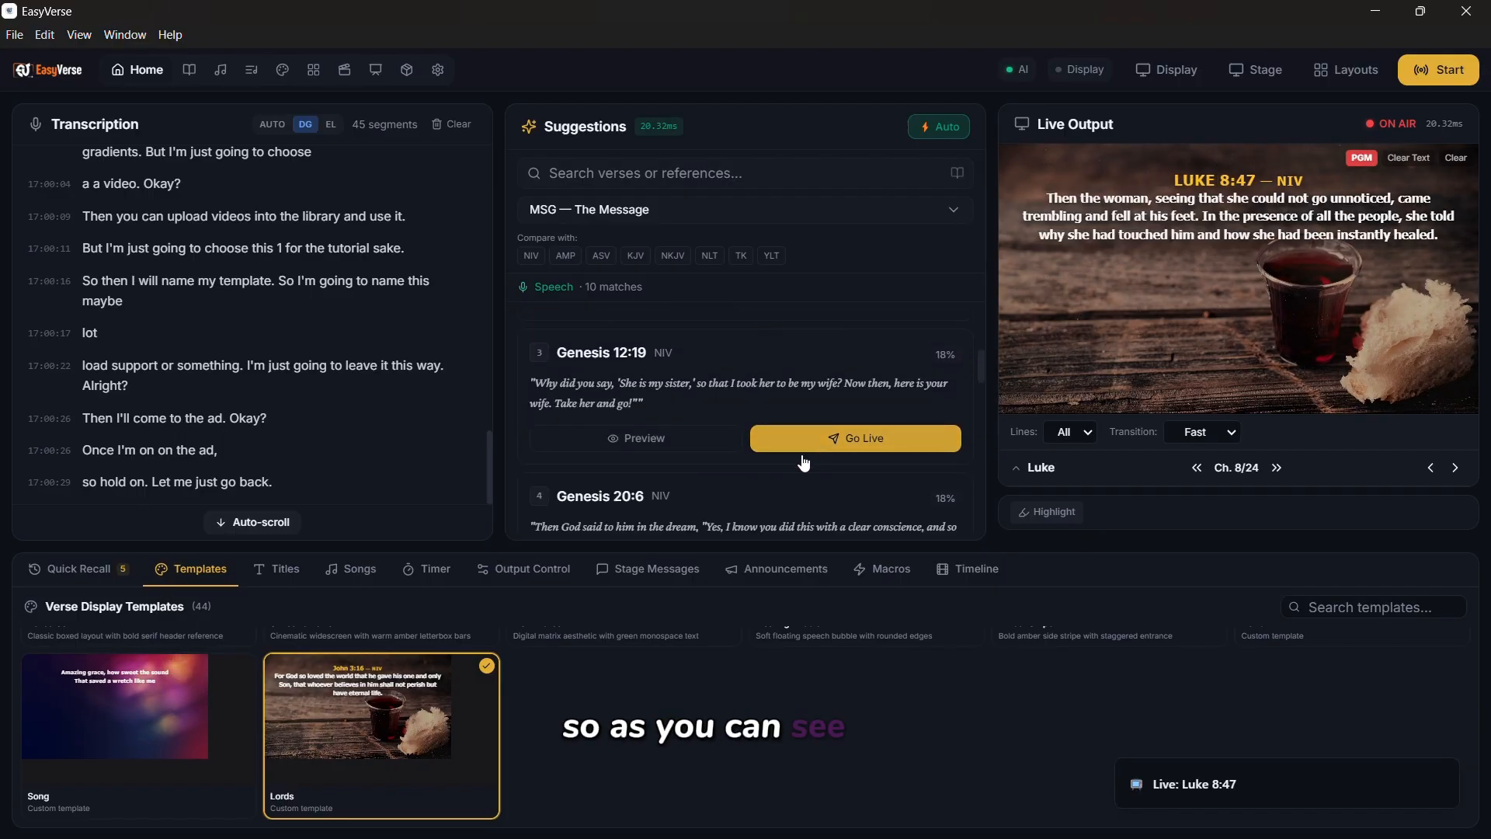
left_click(406, 708)
scroll(870, 482, "down", 1)
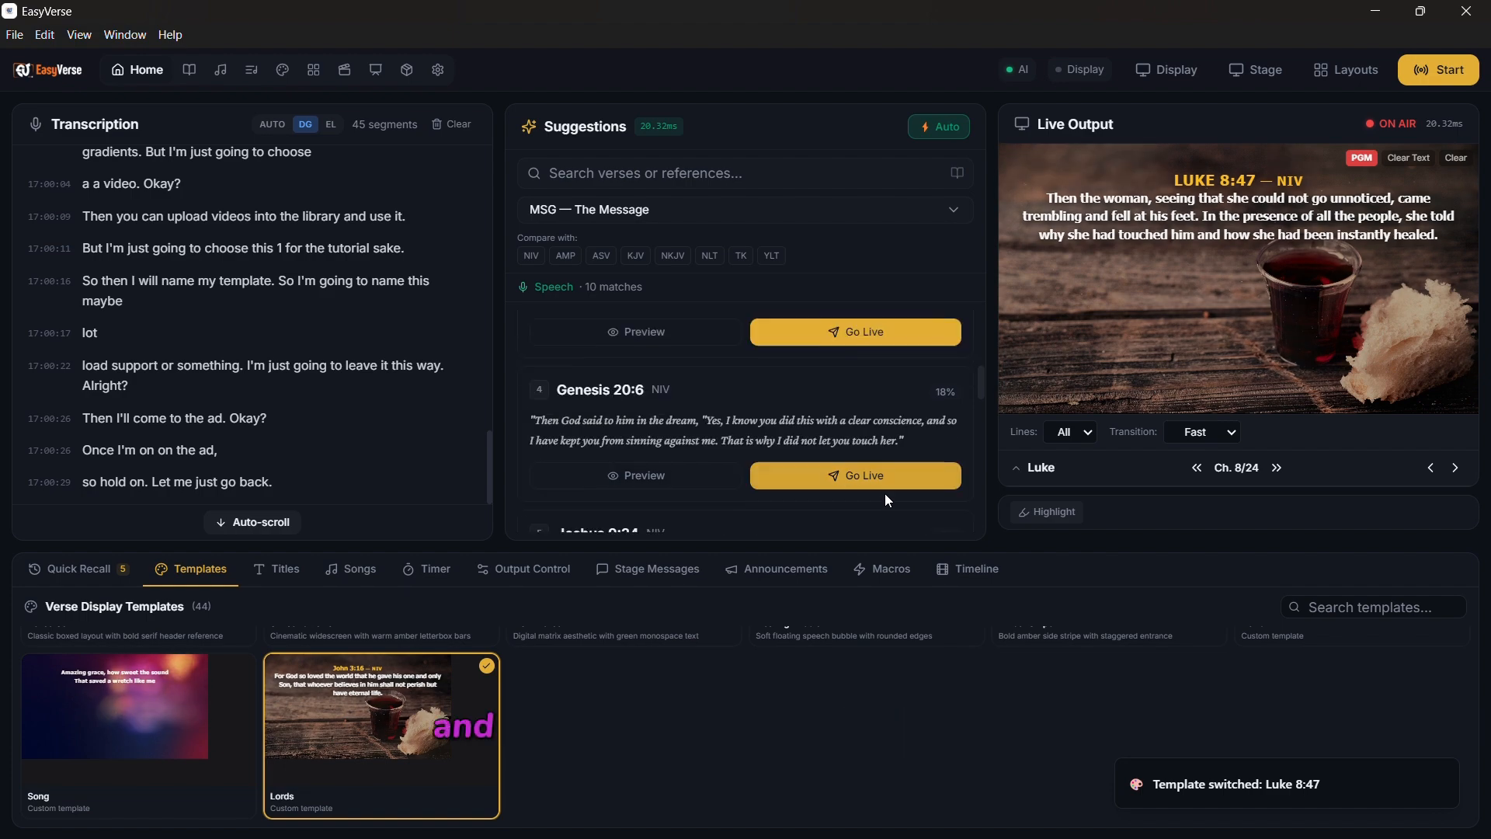
left_click(885, 483)
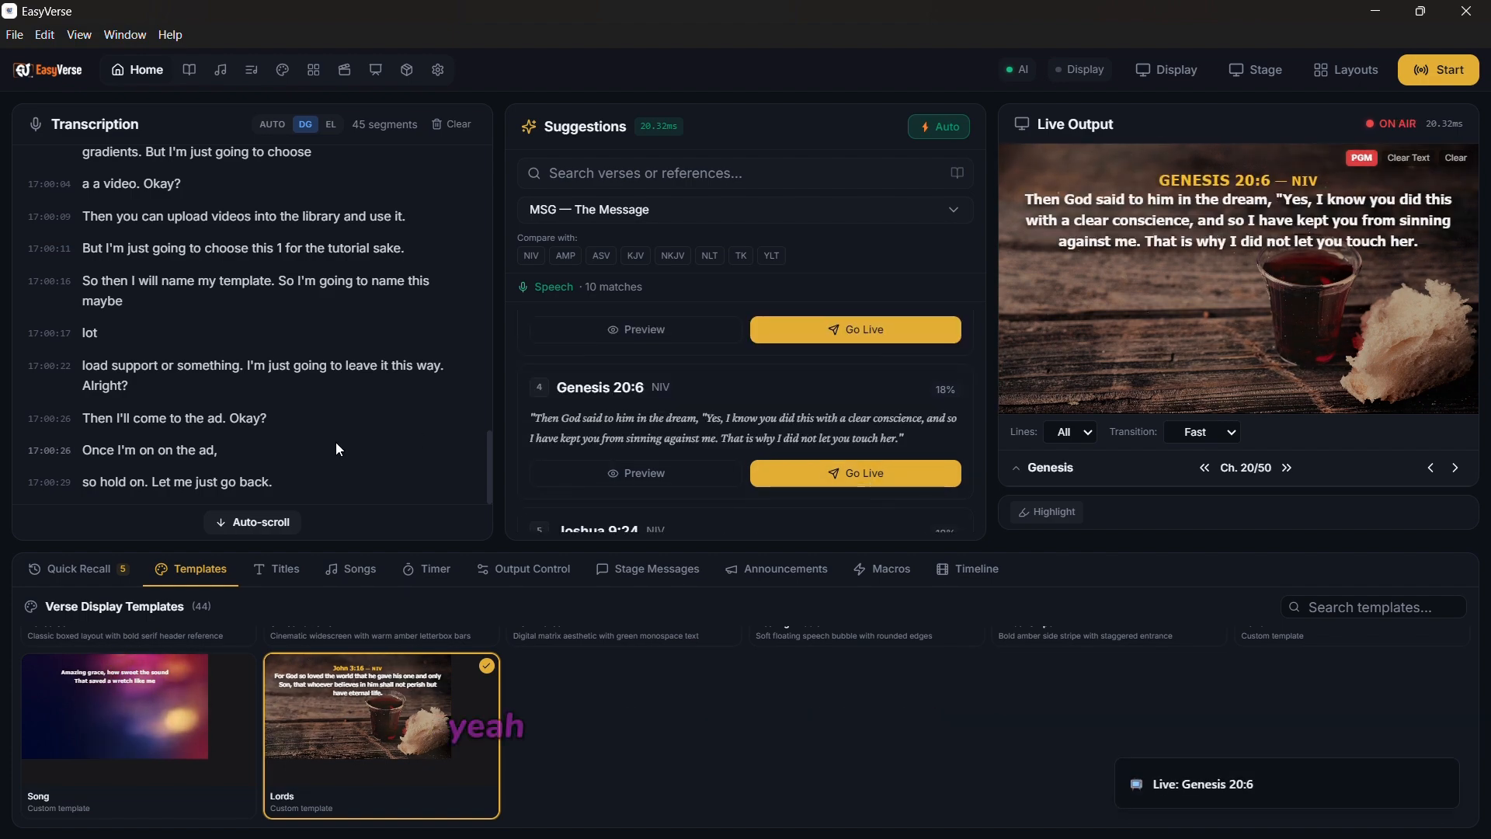